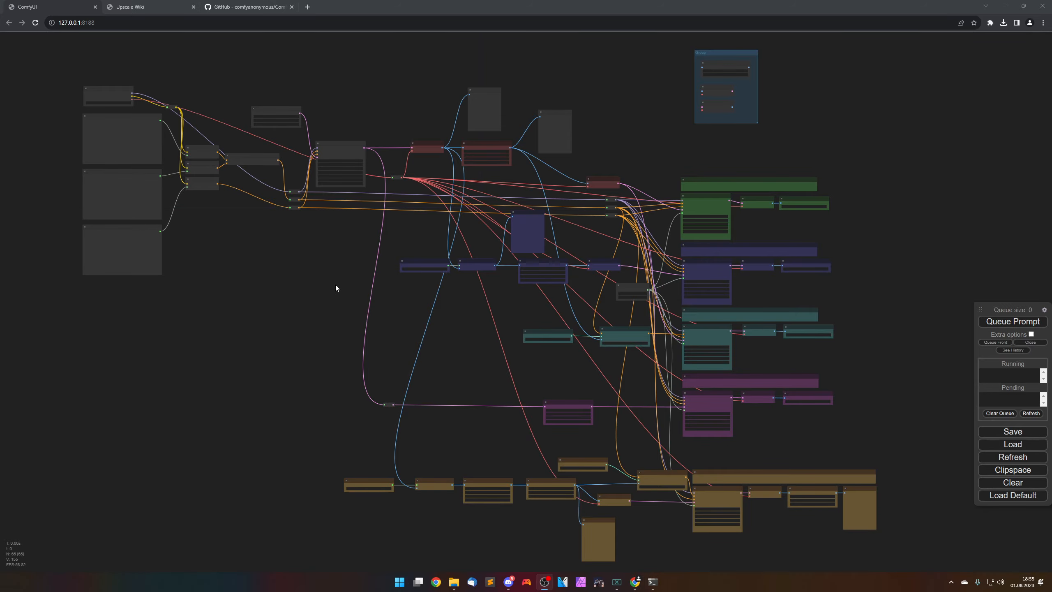
Examine the KSampler settings and the surrounding prompt, latent image and VAE Decode nodes in the base image part of the workflow.
scroll(335, 284, up, 8)
scroll(457, 418, up, 6)
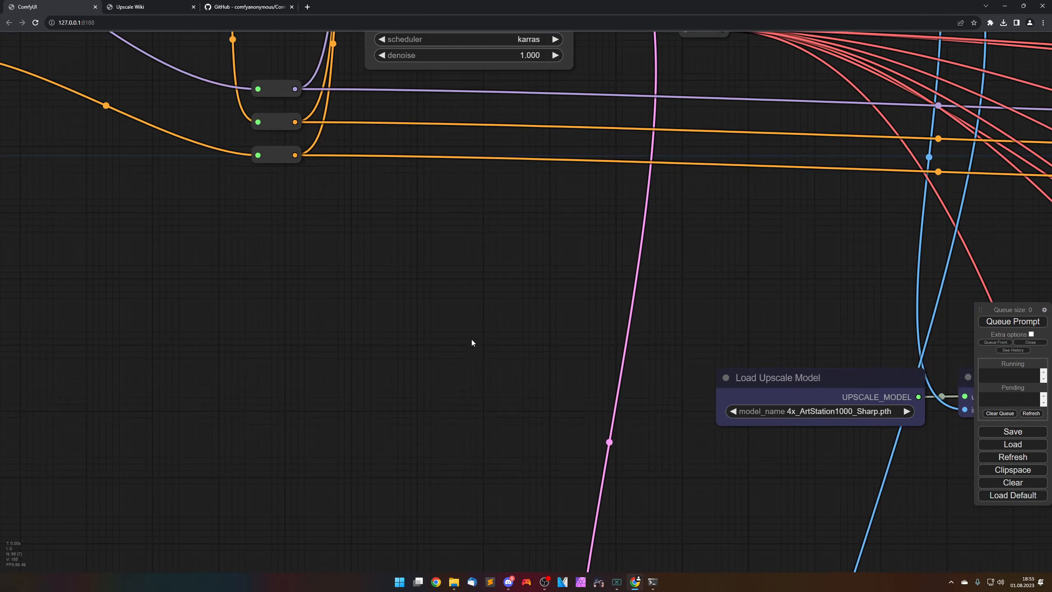
drag(488, 249, 488, 520)
scroll(485, 467, up, 2)
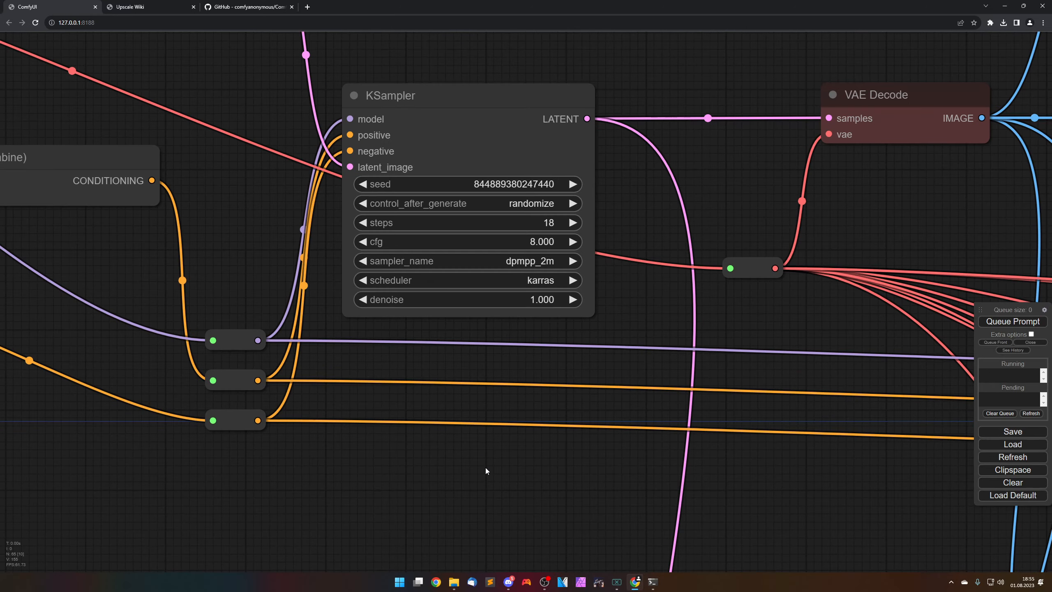
drag(486, 468, 488, 502)
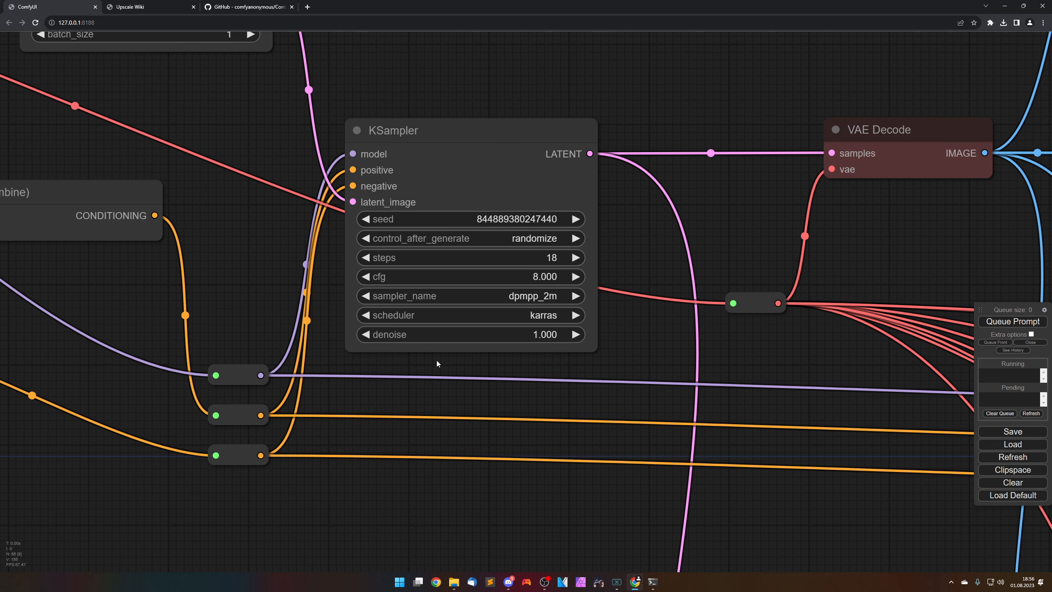
scroll(436, 360, down, 3)
drag(295, 298, 305, 297)
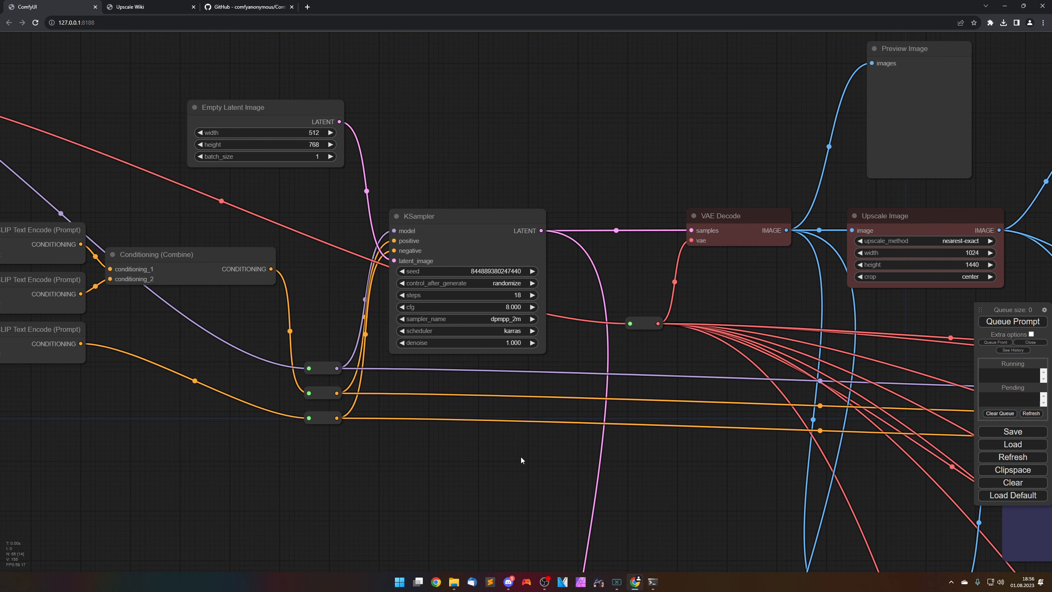
scroll(526, 462, down, 6)
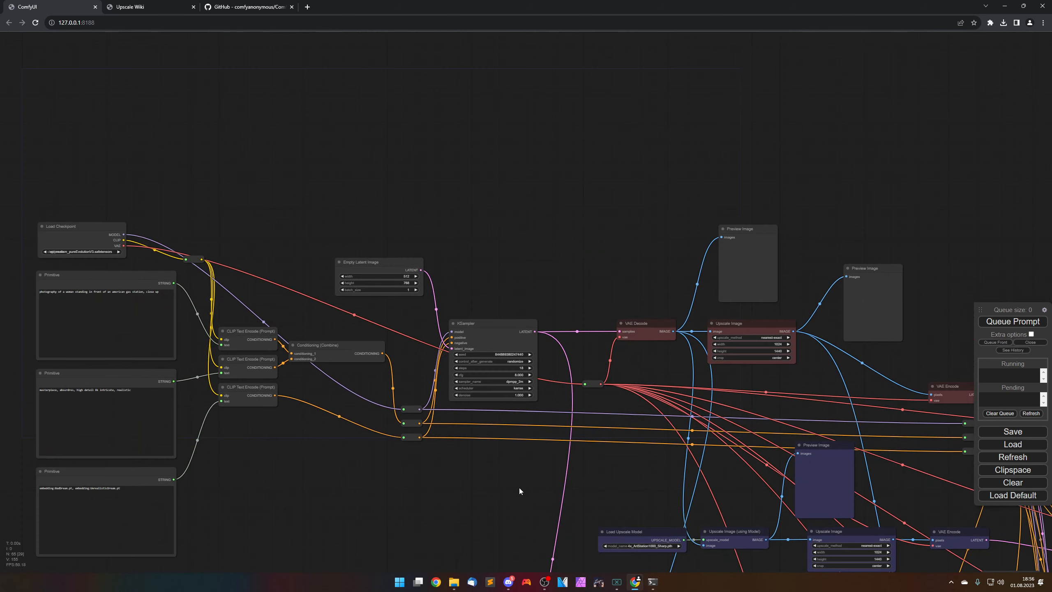
scroll(431, 402, down, 5)
drag(428, 506, 342, 325)
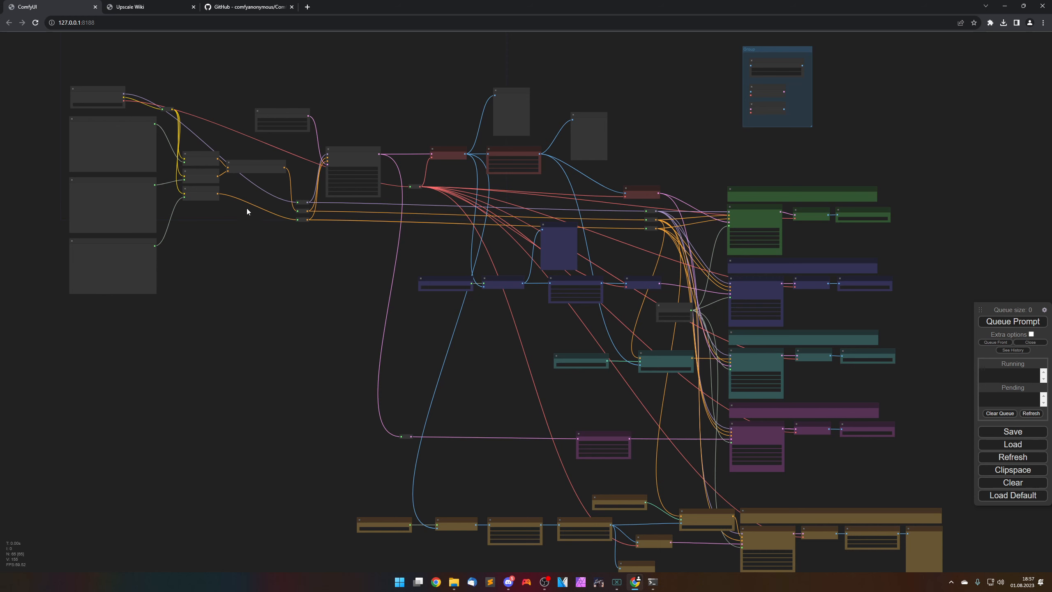
Switch to the Upscale Wiki and look through its page of official models trained by the original paper authors.
click(157, 5)
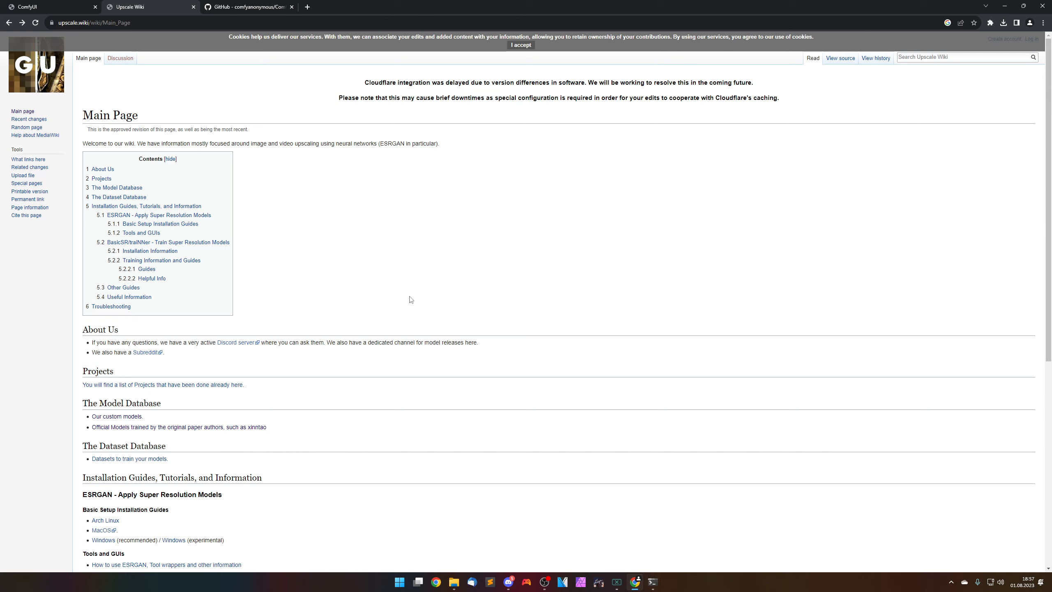
scroll(387, 318, down, 3)
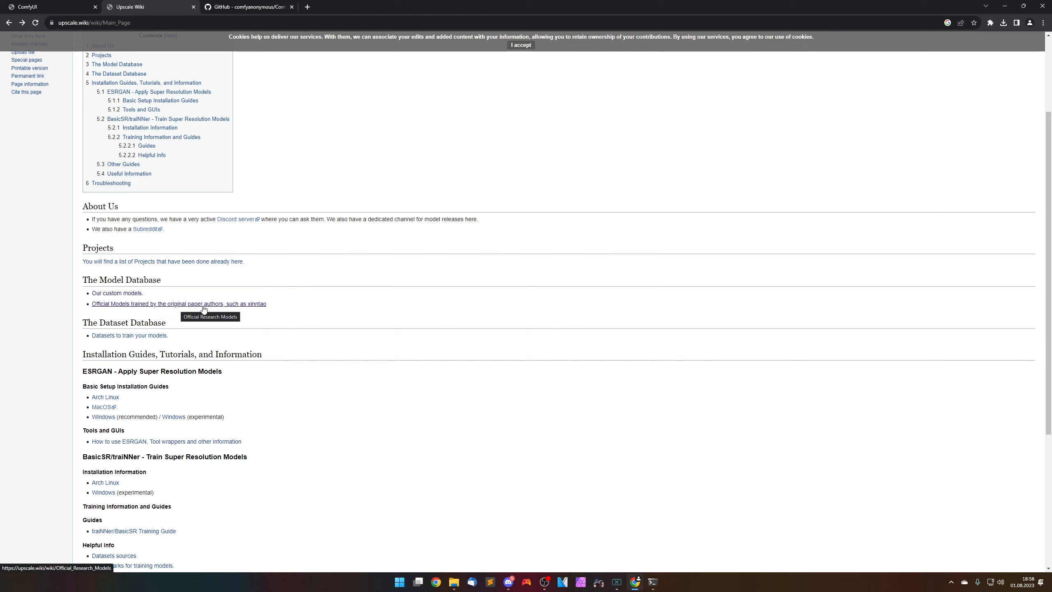
click(222, 307)
scroll(258, 356, down, 10)
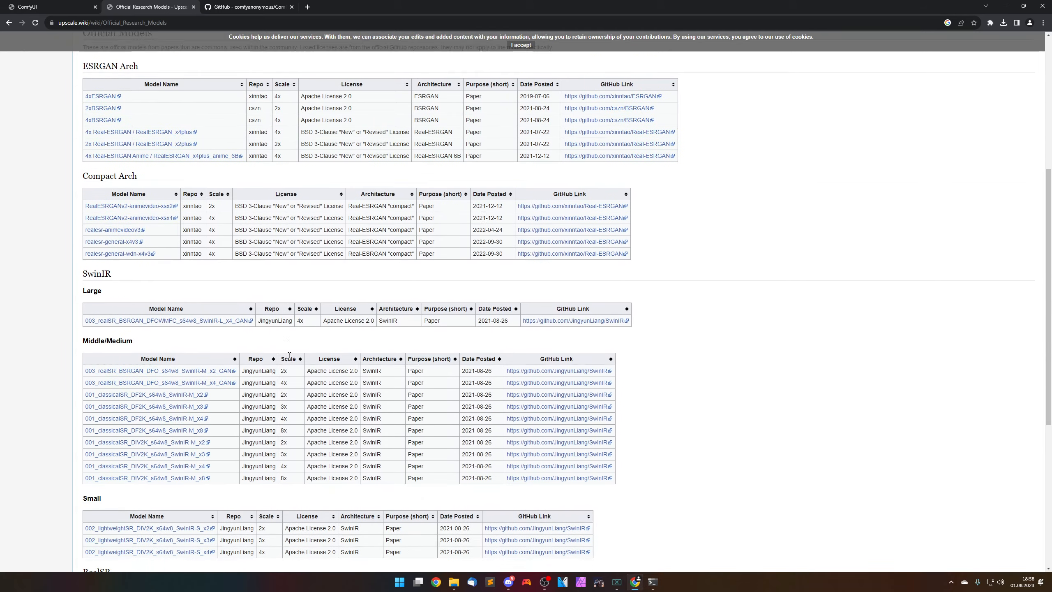
scroll(289, 359, down, 5)
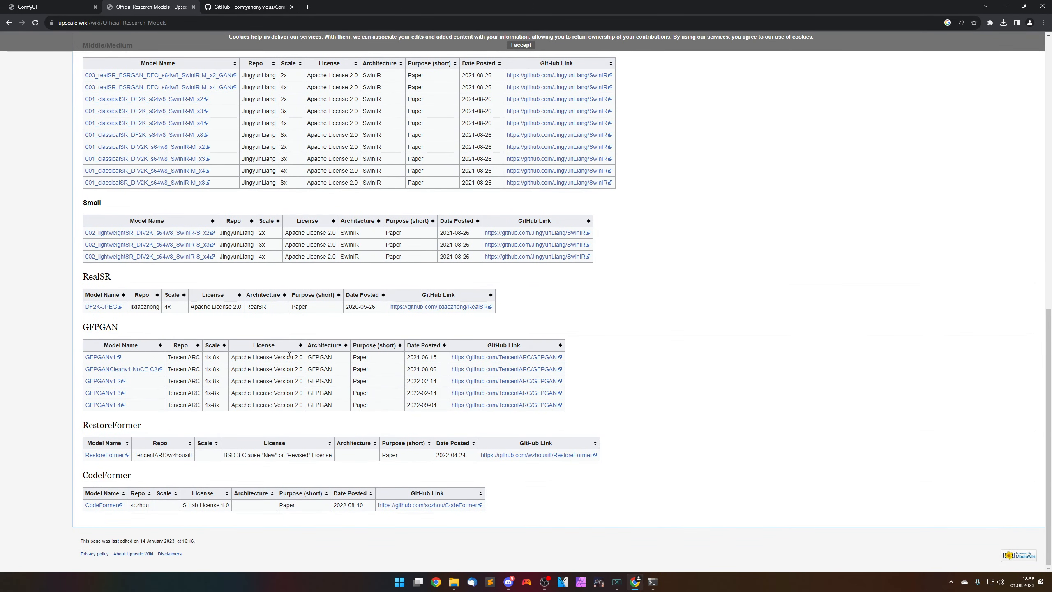
Return to the wiki's main page, open the custom models database and look through its universal, realistic photo and pixel art models.
click(9, 23)
click(370, 302)
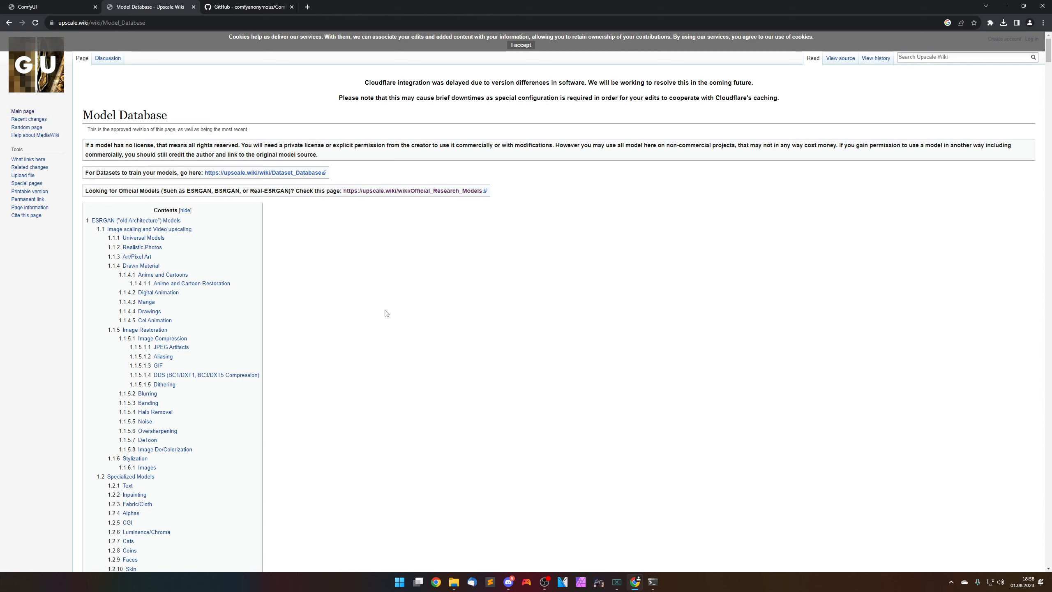
scroll(385, 313, down, 5)
scroll(385, 313, up, 3)
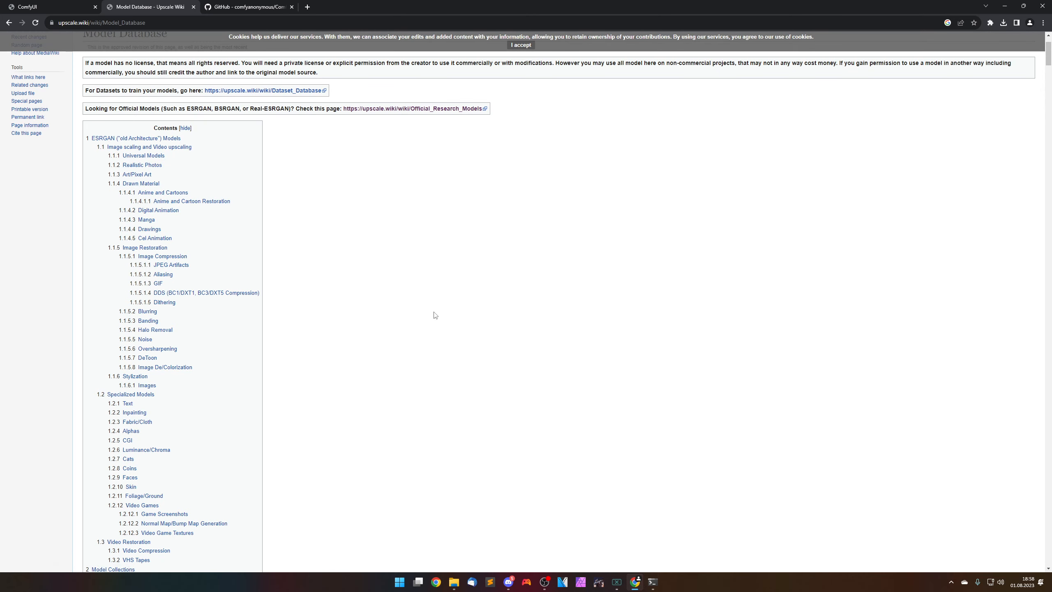
scroll(435, 315, down, 10)
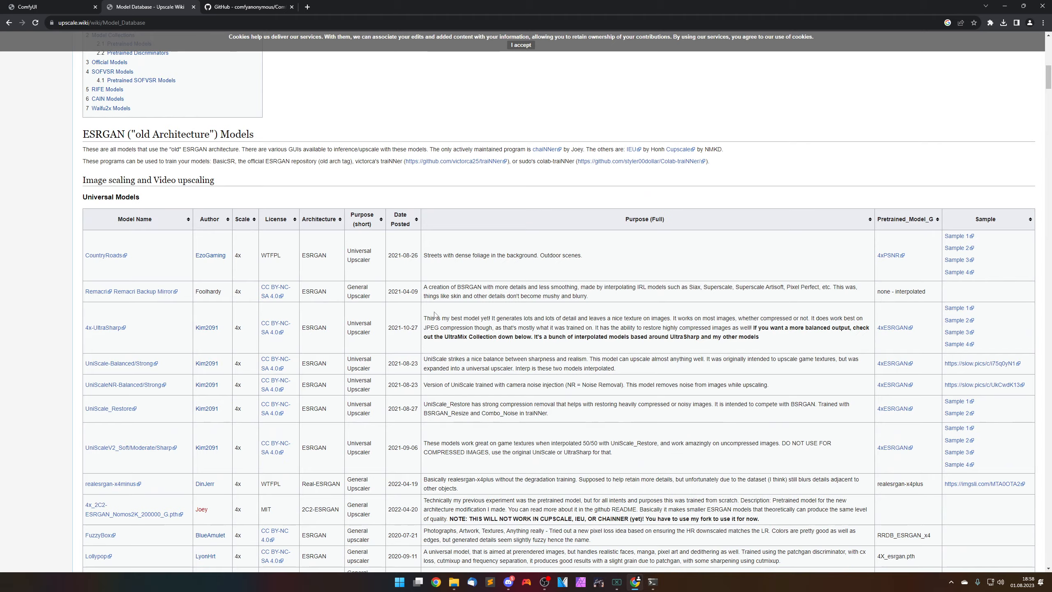
scroll(435, 315, down, 1)
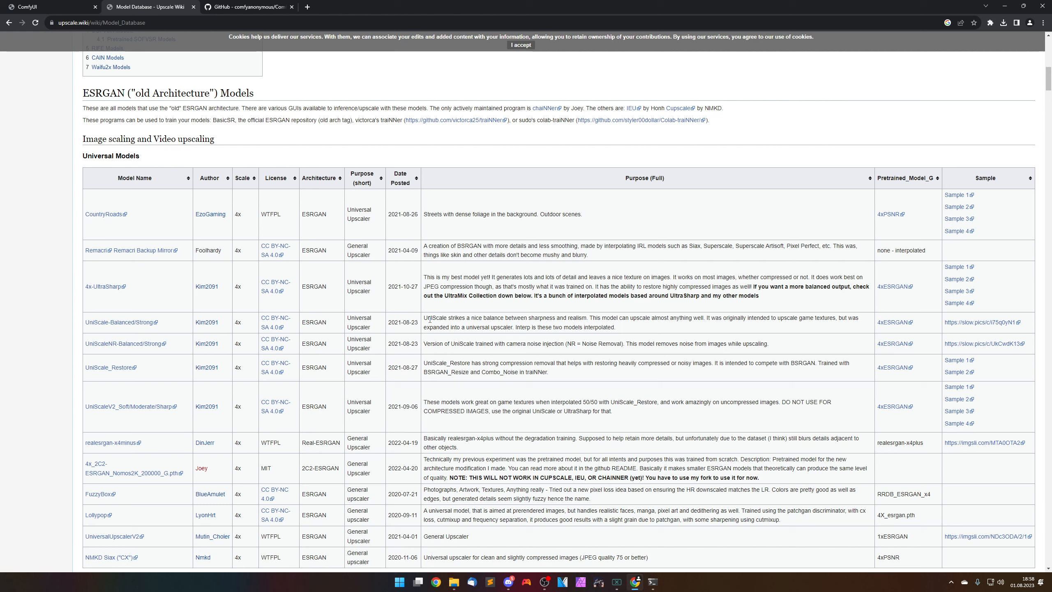
scroll(433, 319, down, 15)
scroll(457, 315, down, 5)
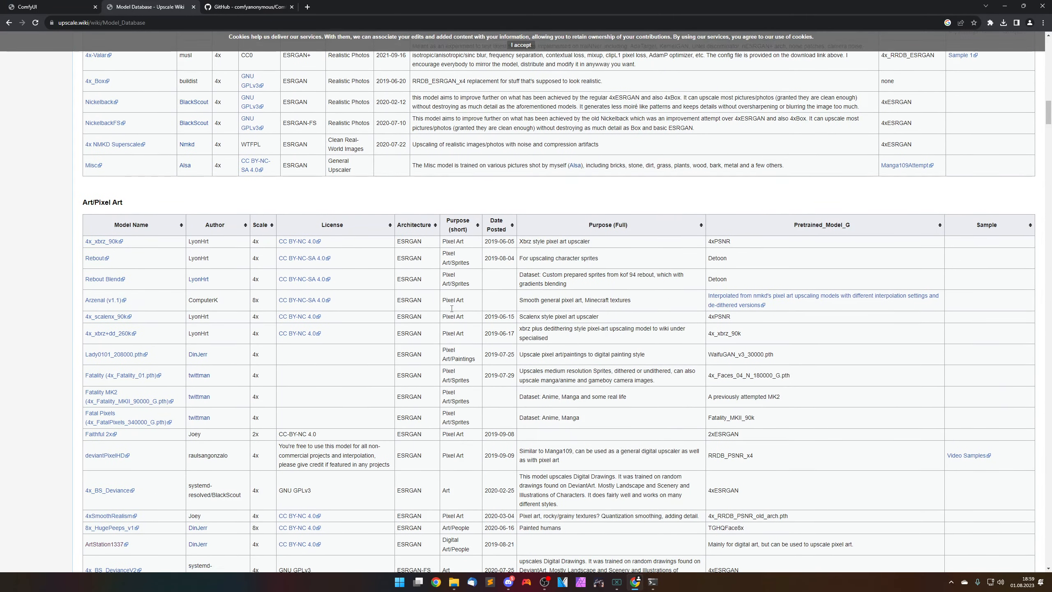
Switch back to the ComfyUI workflow and look at its upscale nodes.
click(33, 7)
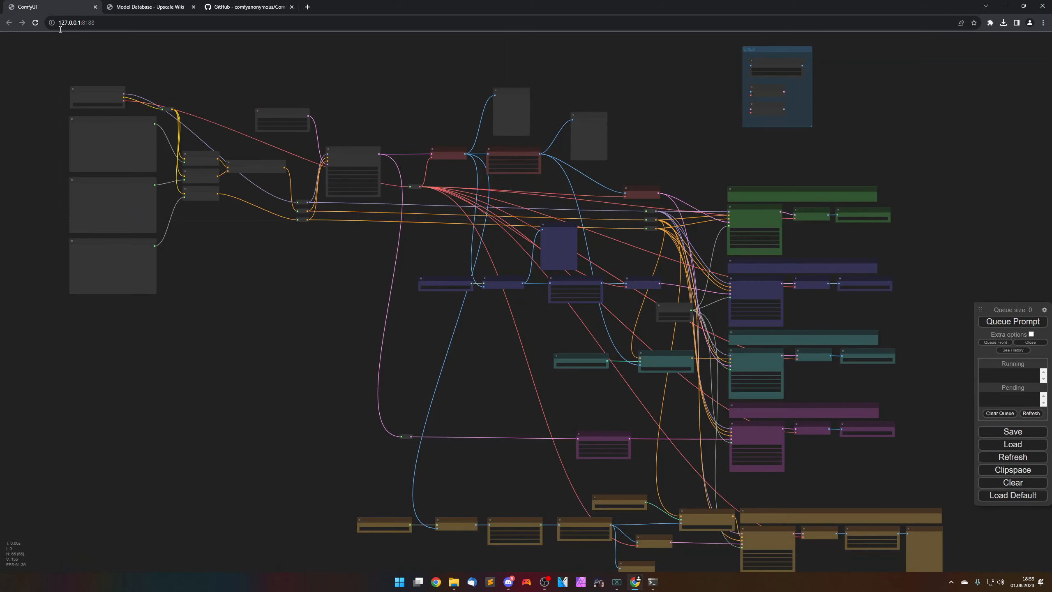
scroll(305, 339, up, 5)
scroll(308, 340, up, 4)
Open the ArtStation1337 download from the wiki's model database and go to the ArtStation1000 folder under MachineLearning.
click(149, 7)
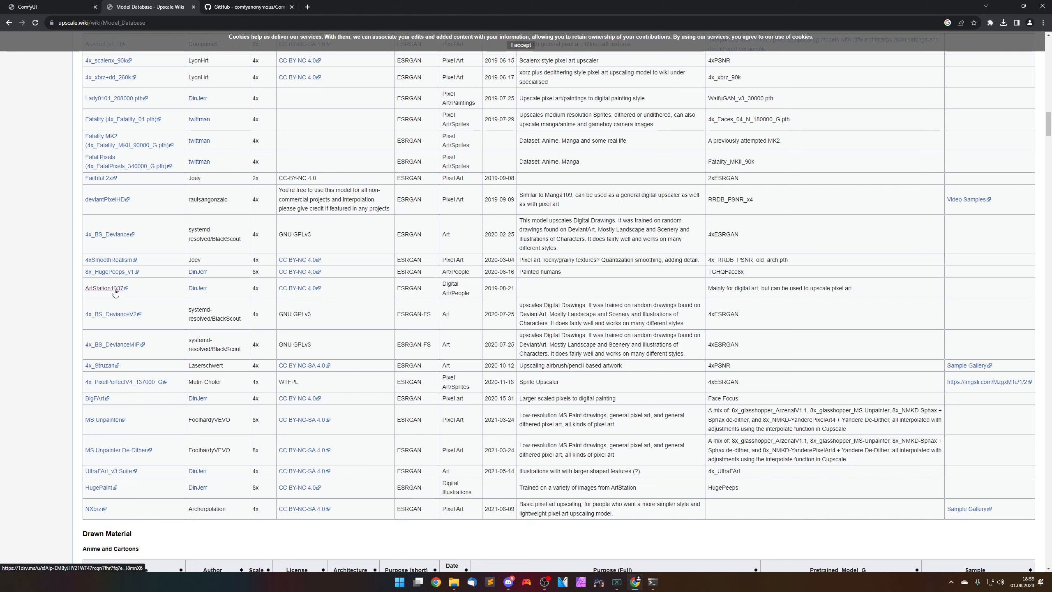
click(106, 288)
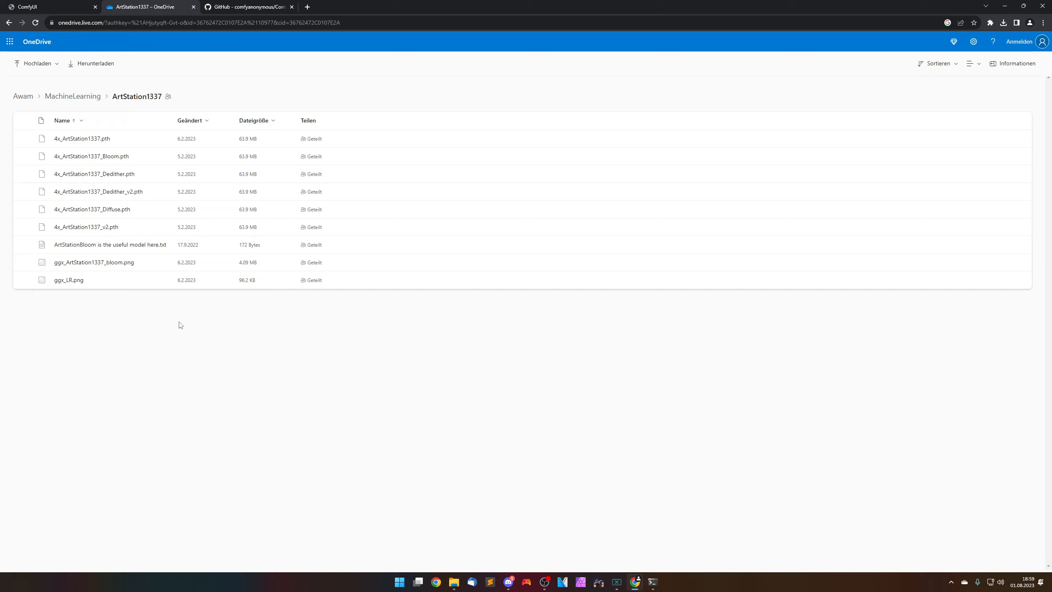
click(88, 101)
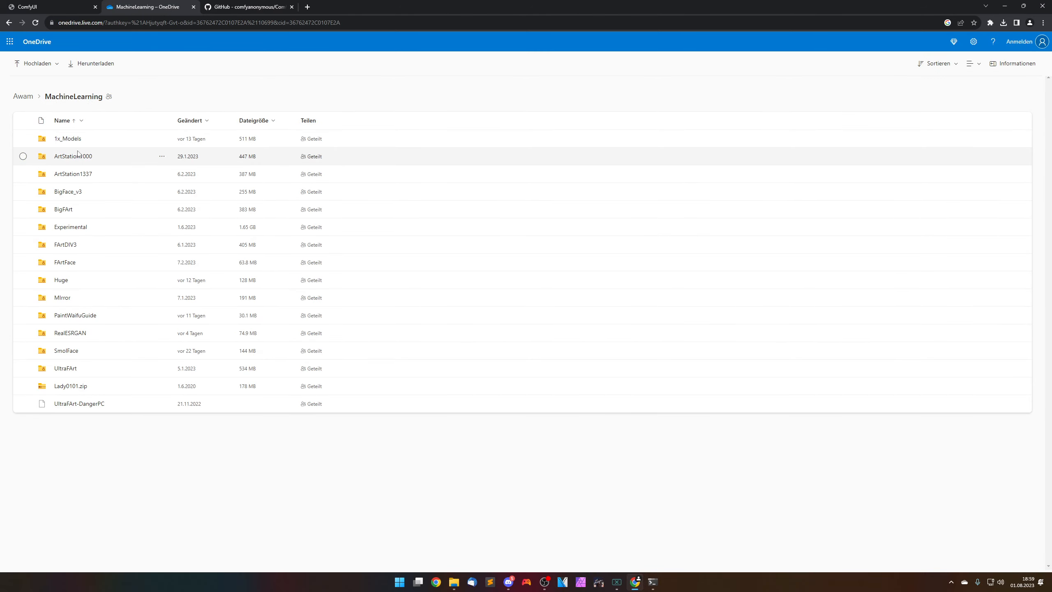
click(78, 156)
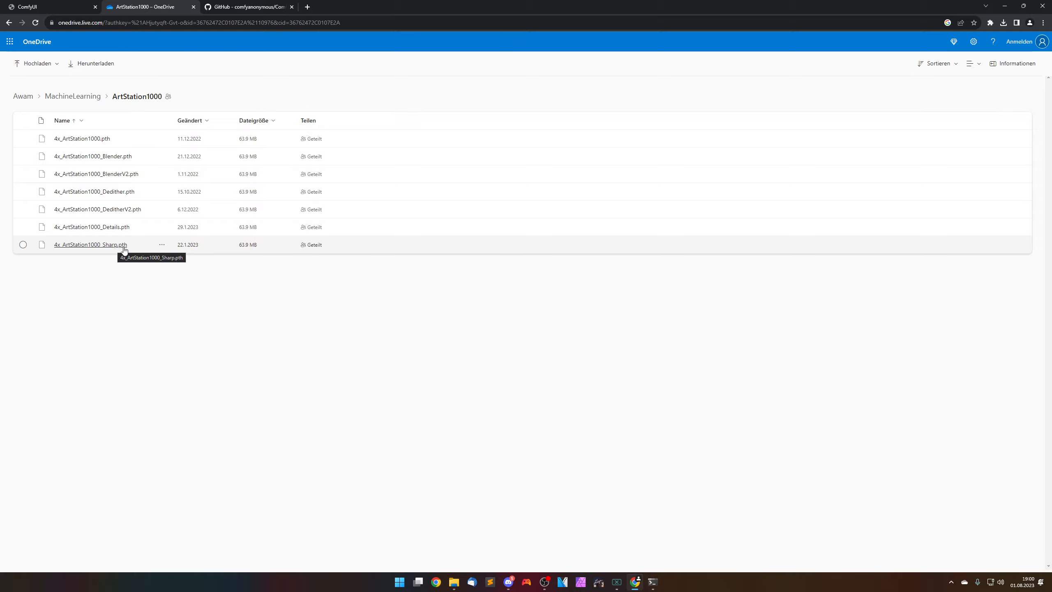
Switch to File Explorer, open the ComfyUI models folder's upscale_models subfolder and widen the name column to read the full file names.
key(alt+Tab)
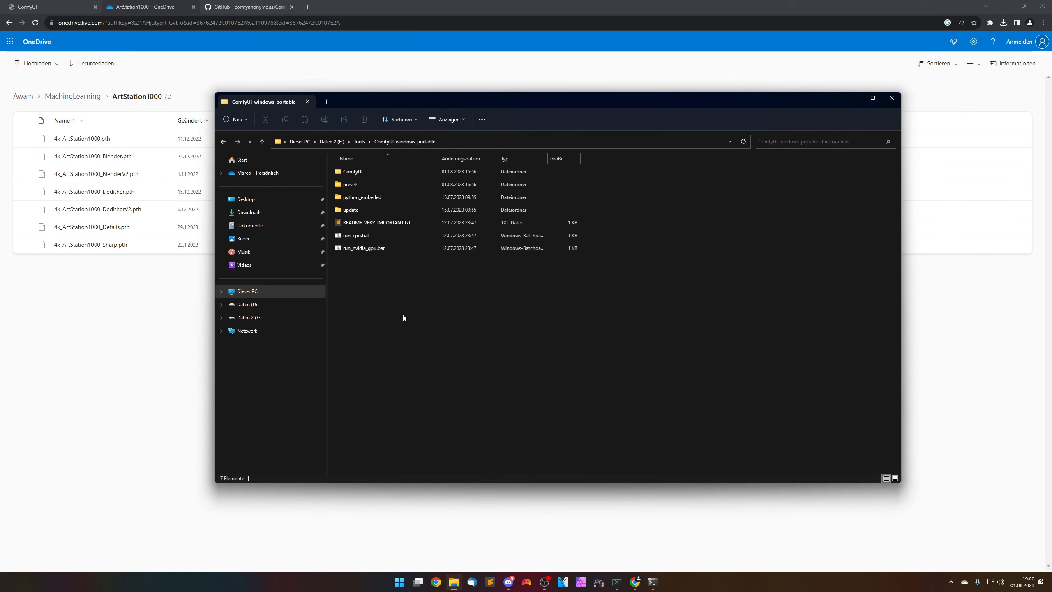
double_click(376, 170)
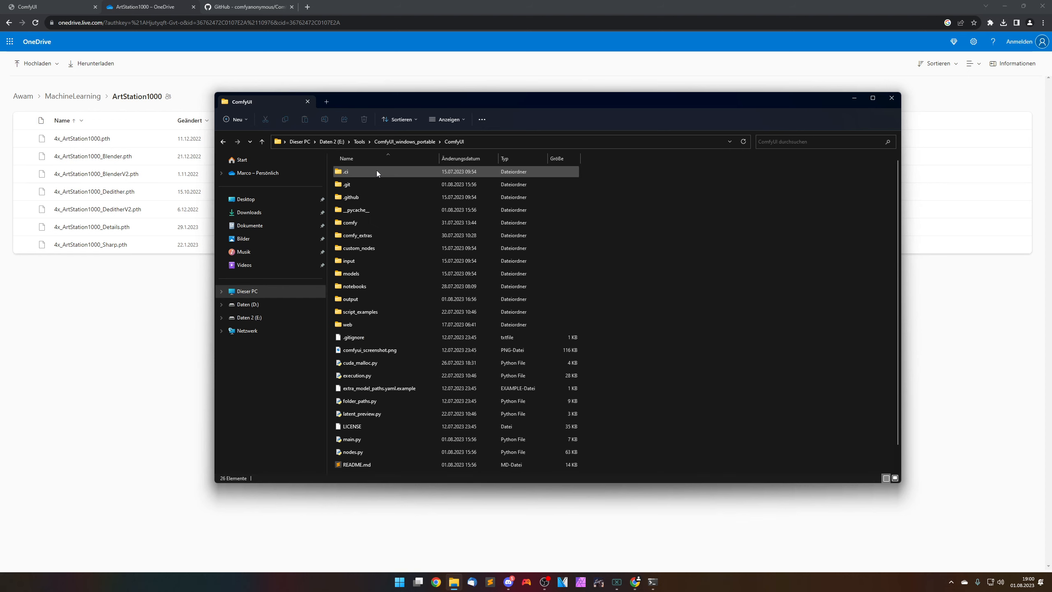
double_click(376, 272)
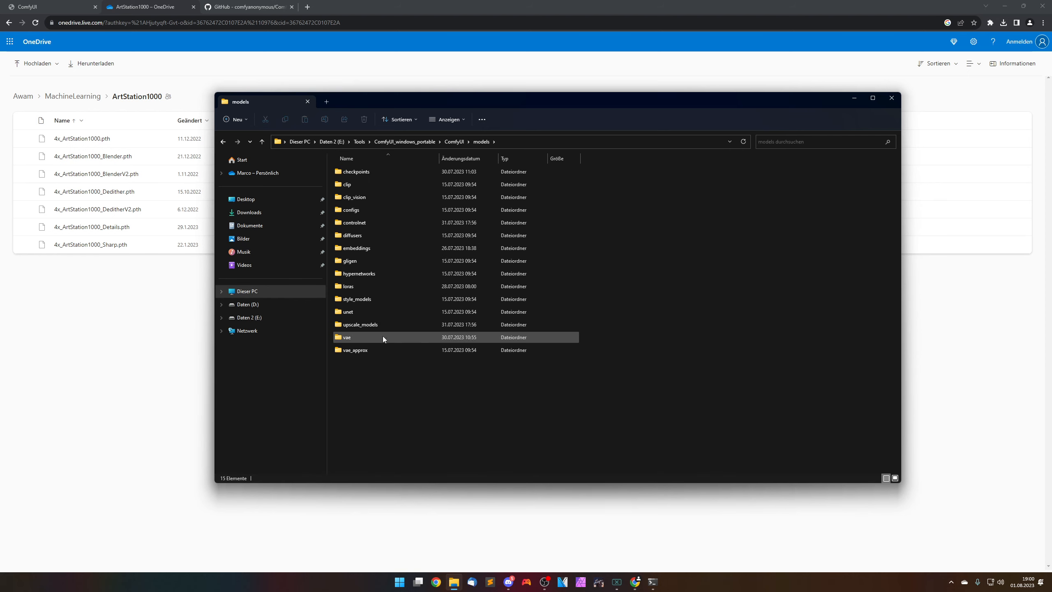
double_click(377, 324)
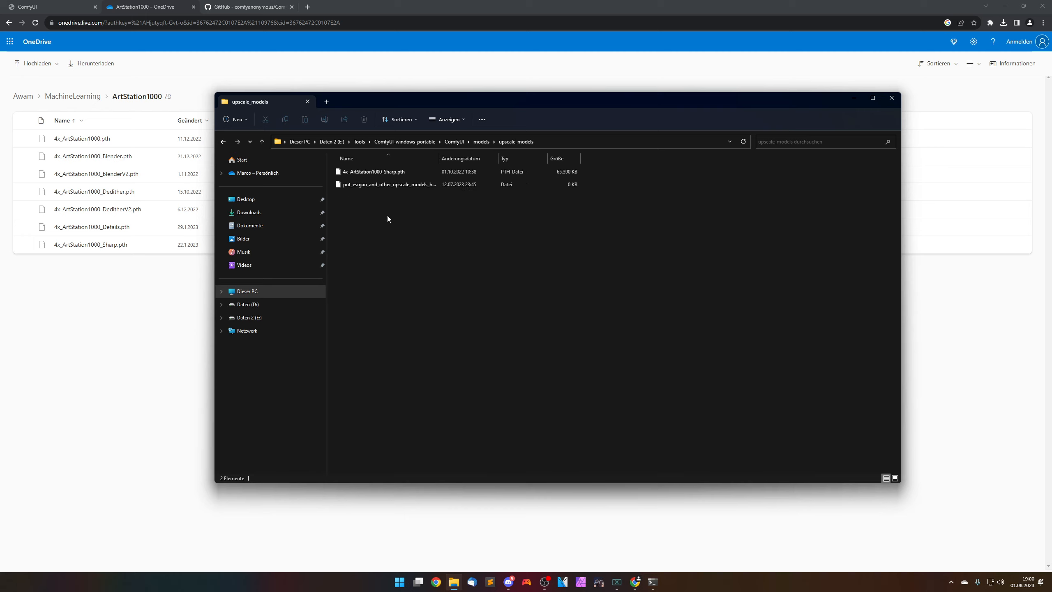
drag(439, 159, 507, 167)
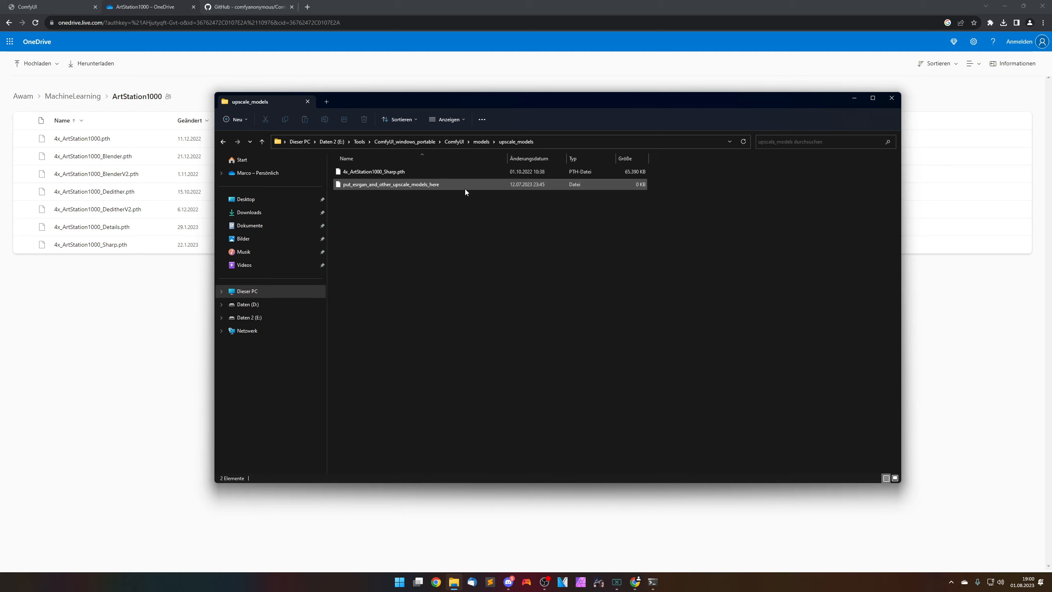
click(394, 176)
click(409, 268)
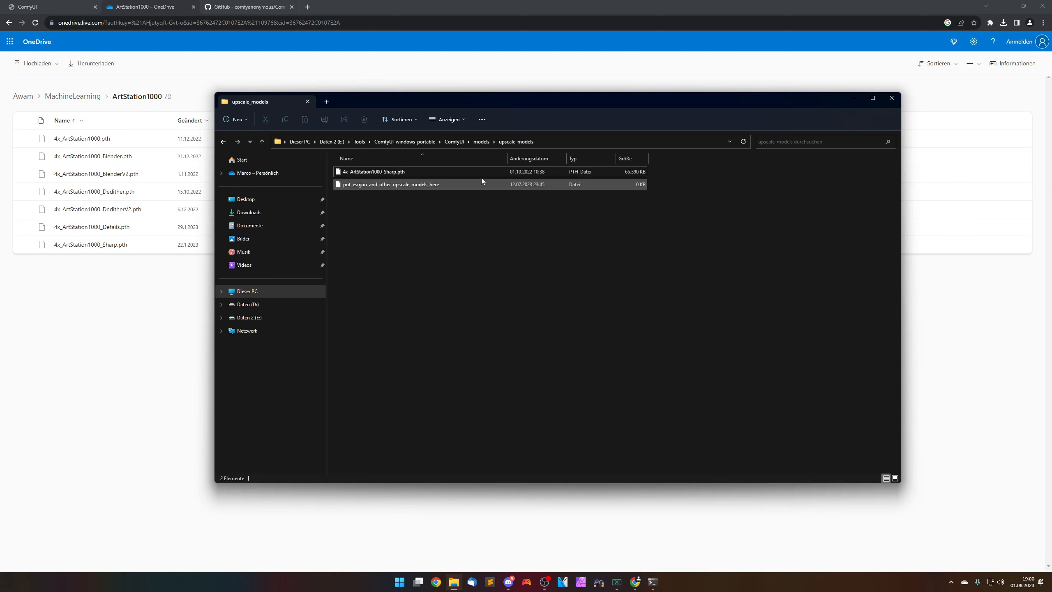
Return the folder window to ComfyUI_windows_portable and minimise it, and close the OneDrive page to go back to the ComfyUI workflow.
click(403, 142)
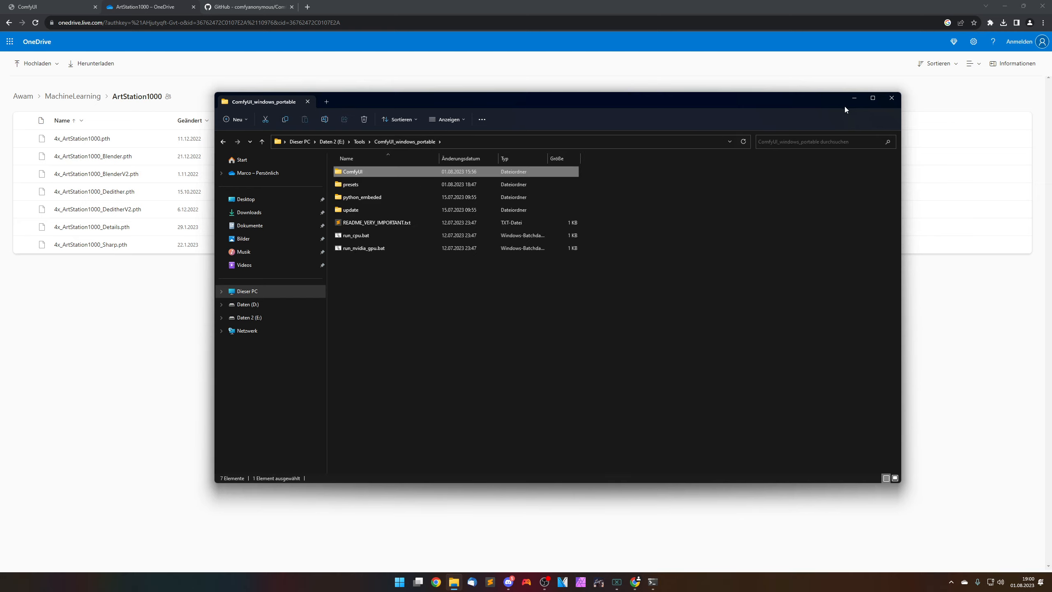
click(854, 99)
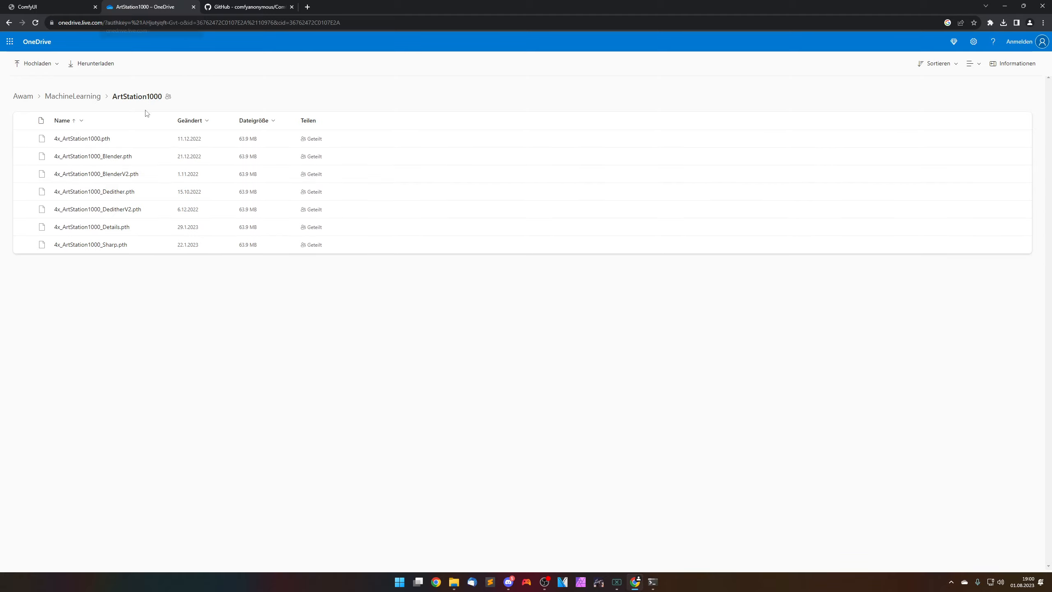
middle_click(146, 8)
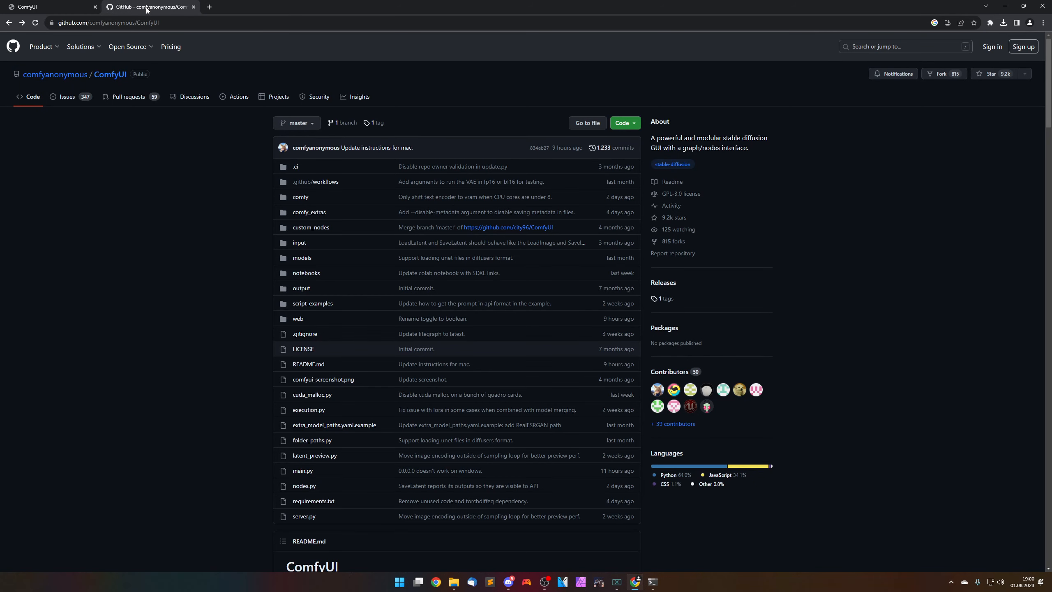
click(49, 7)
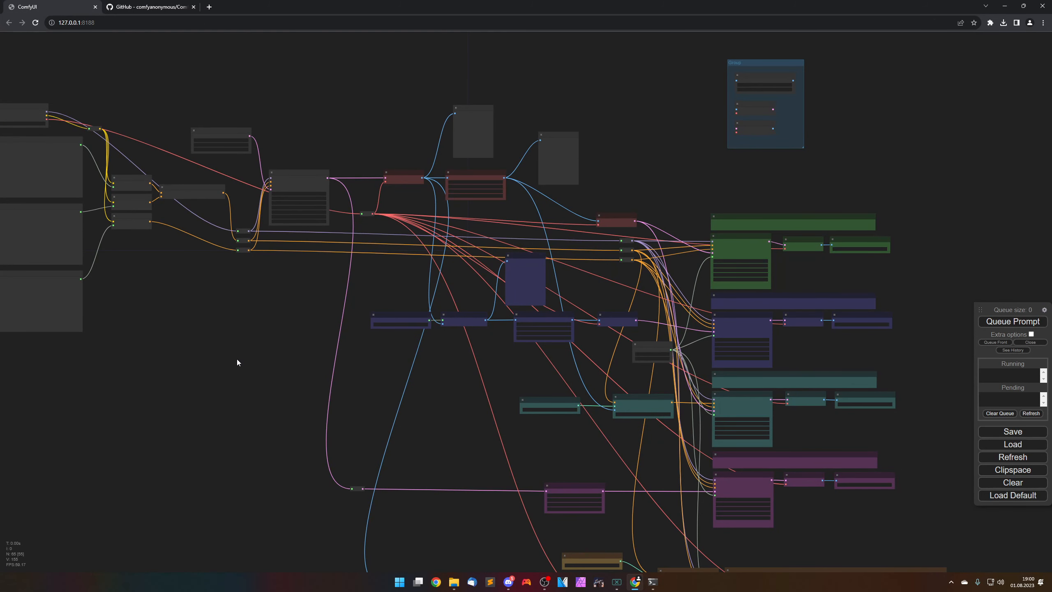
Examine the brown upscale chain with its upscale model, ImageSharpen and ControlNet nodes, and return to an overview of the whole workflow.
drag(266, 420, 211, 177)
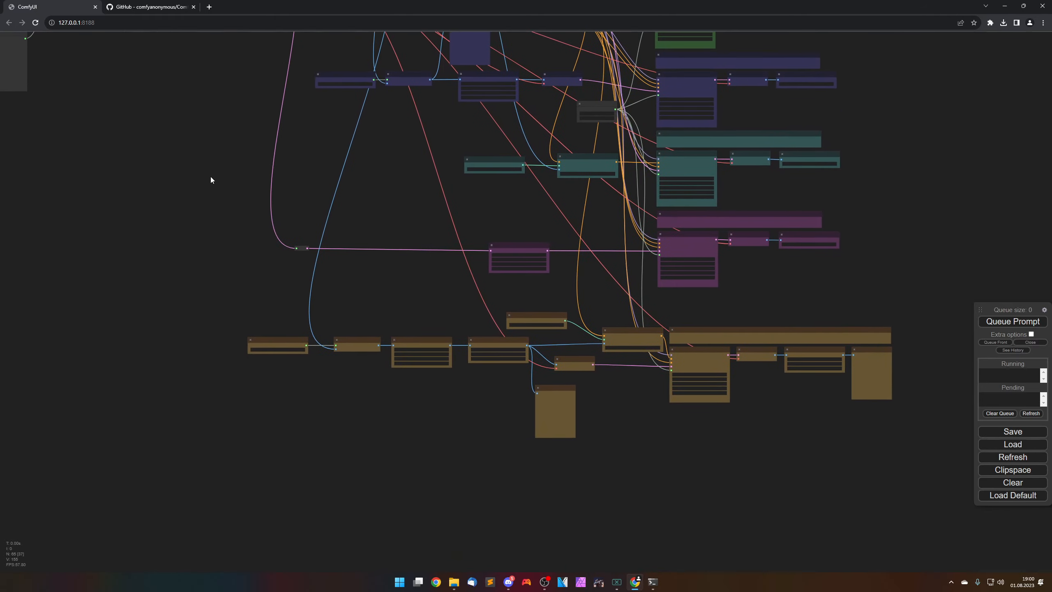
drag(383, 297, 311, 263)
scroll(311, 263, up, 12)
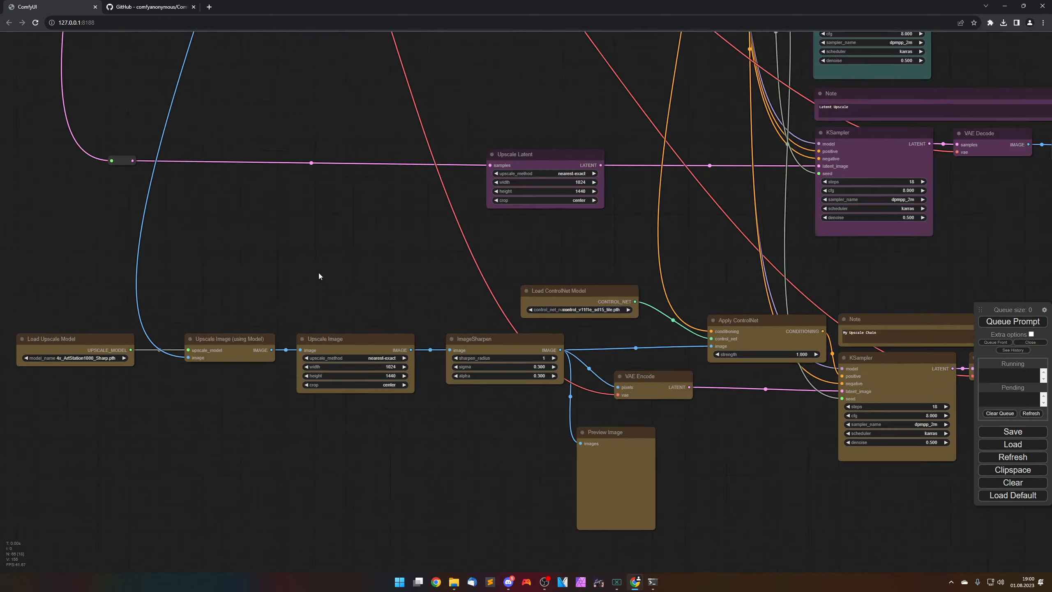
drag(414, 295, 188, 237)
scroll(187, 237, up, 6)
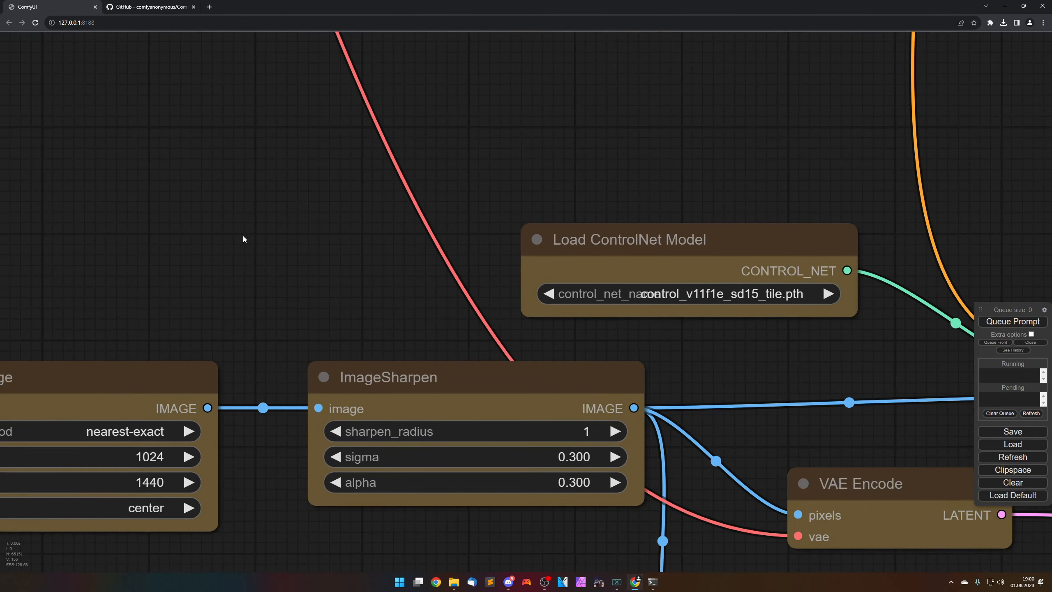
drag(260, 240, 120, 185)
scroll(245, 238, down, 17)
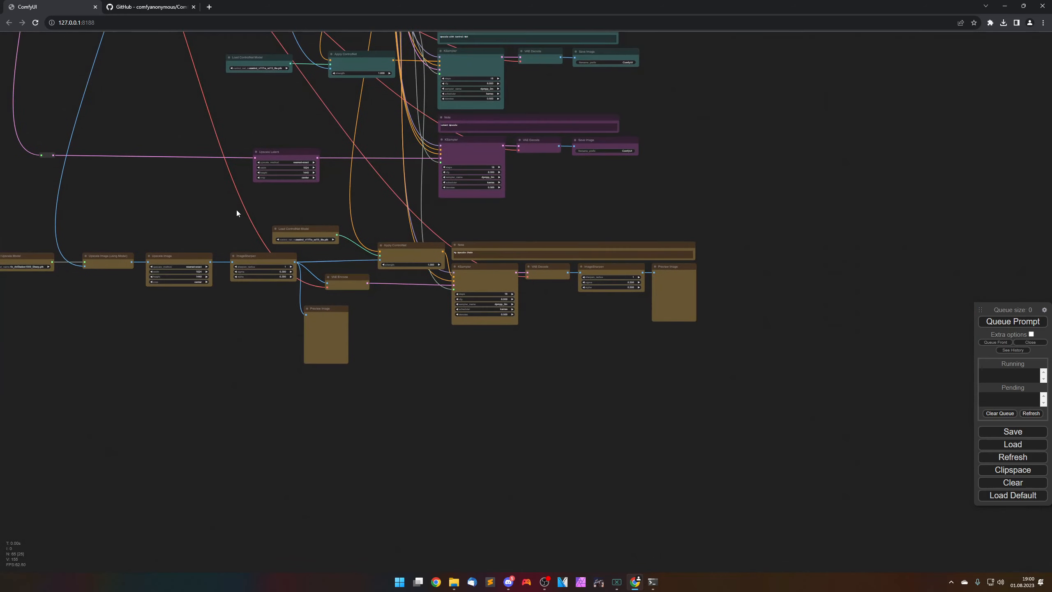
drag(166, 165, 377, 338)
scroll(377, 338, down, 3)
drag(349, 272, 422, 350)
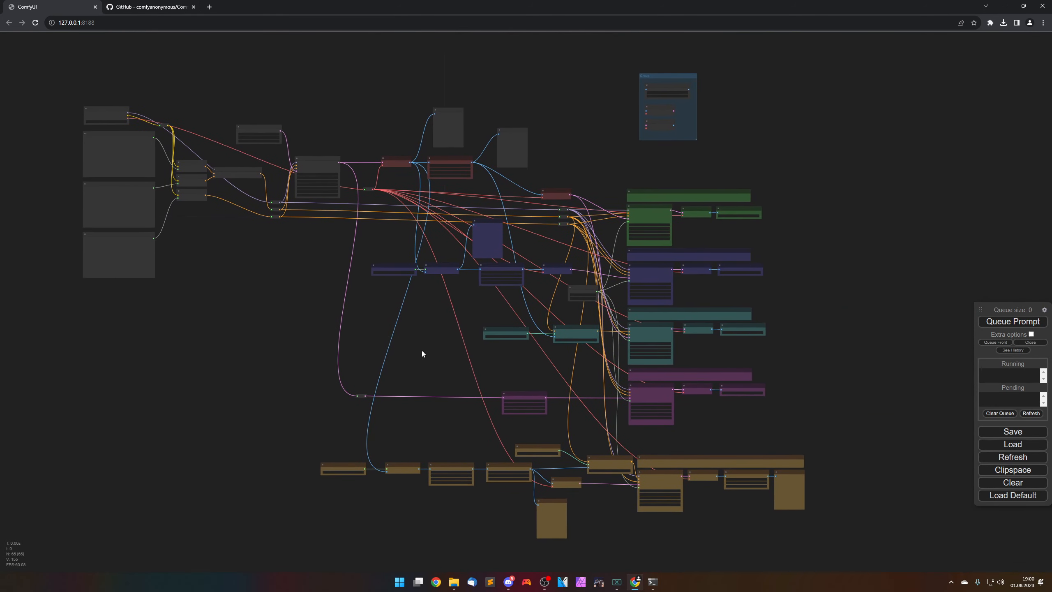
Open the ControlNets and T2I-Adapter page from the ComfyUI Examples linked in the ComfyUI GitHub readme.
click(149, 7)
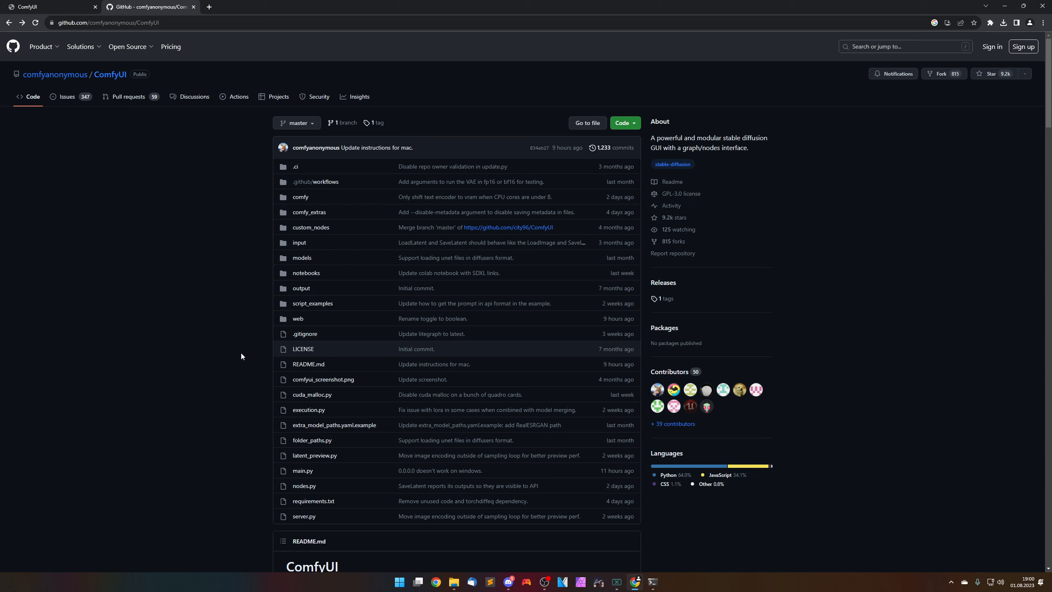
scroll(242, 351, down, 7)
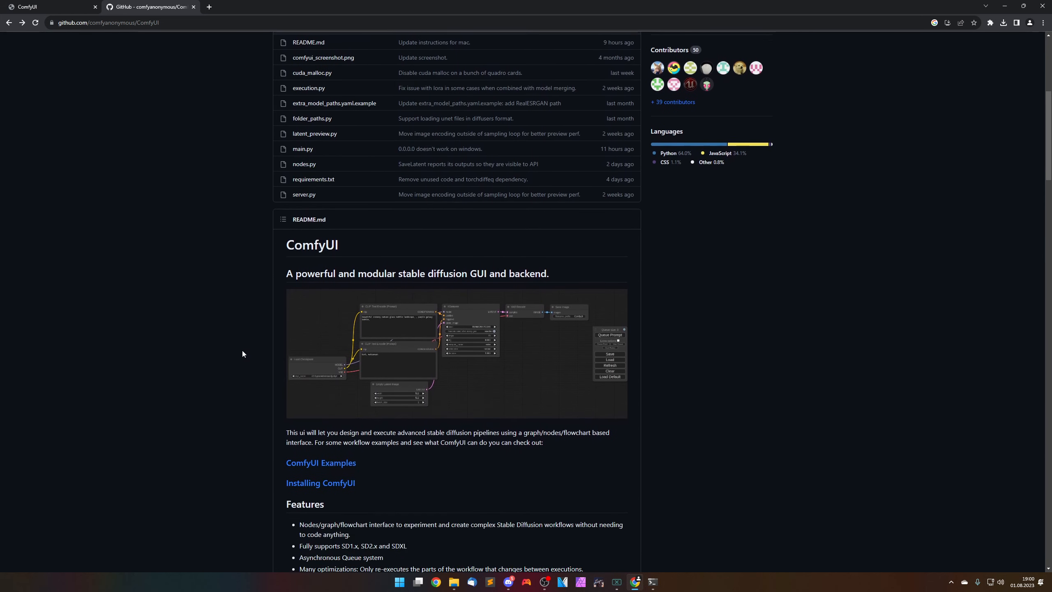
scroll(243, 353, down, 2)
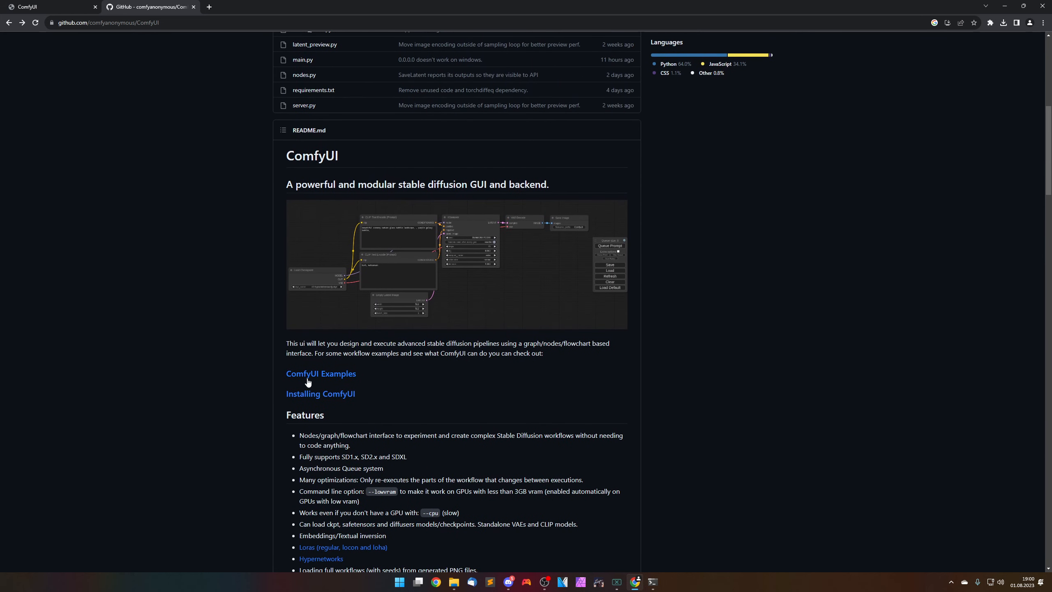
click(320, 375)
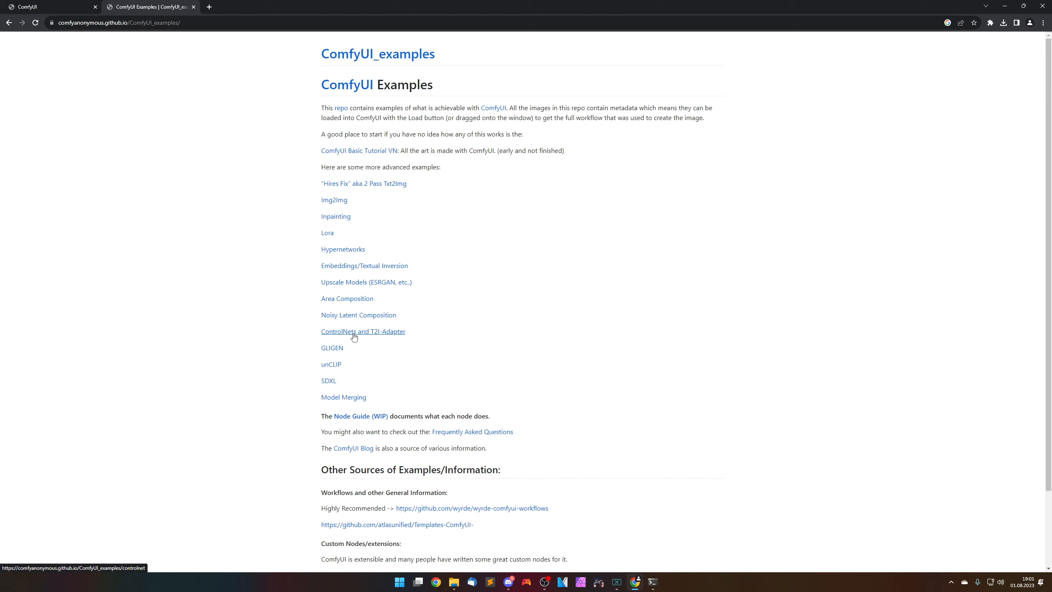
click(377, 333)
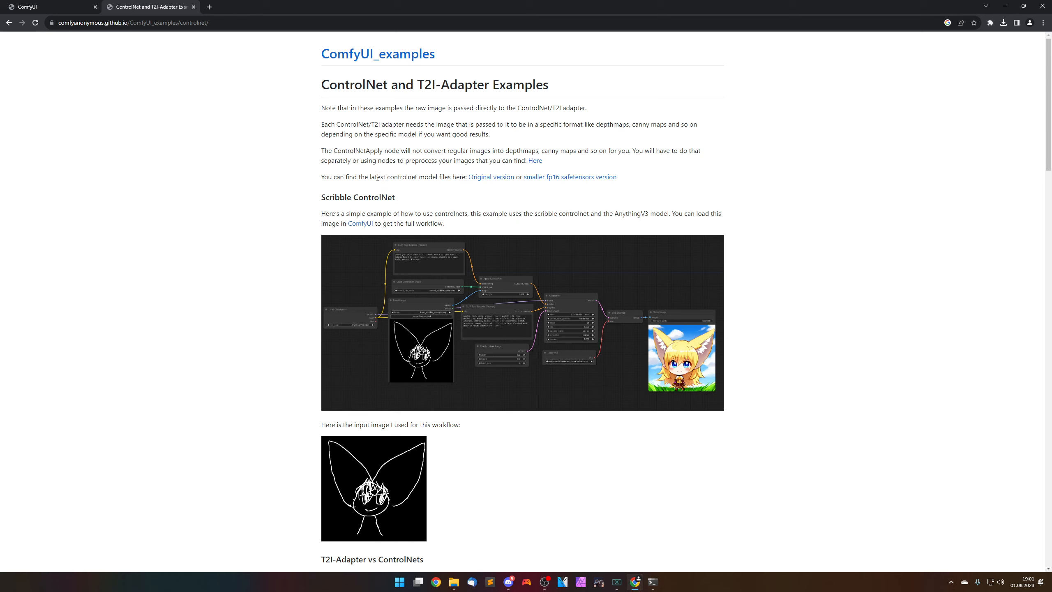
Highlight the sentence on where to find ControlNet model files and open the original version in a separate page.
drag(321, 177, 628, 181)
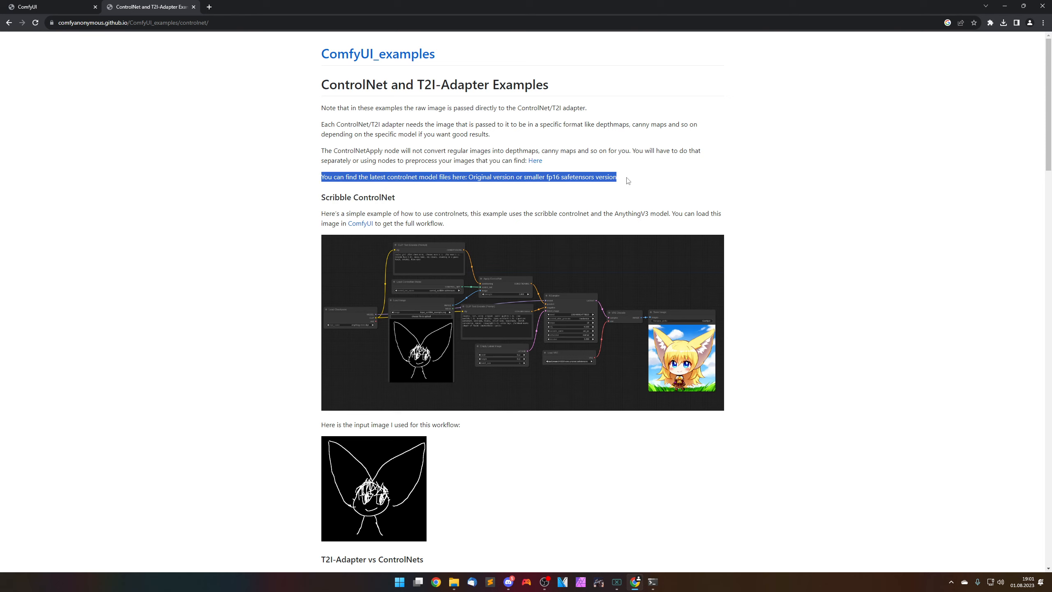
click(631, 182)
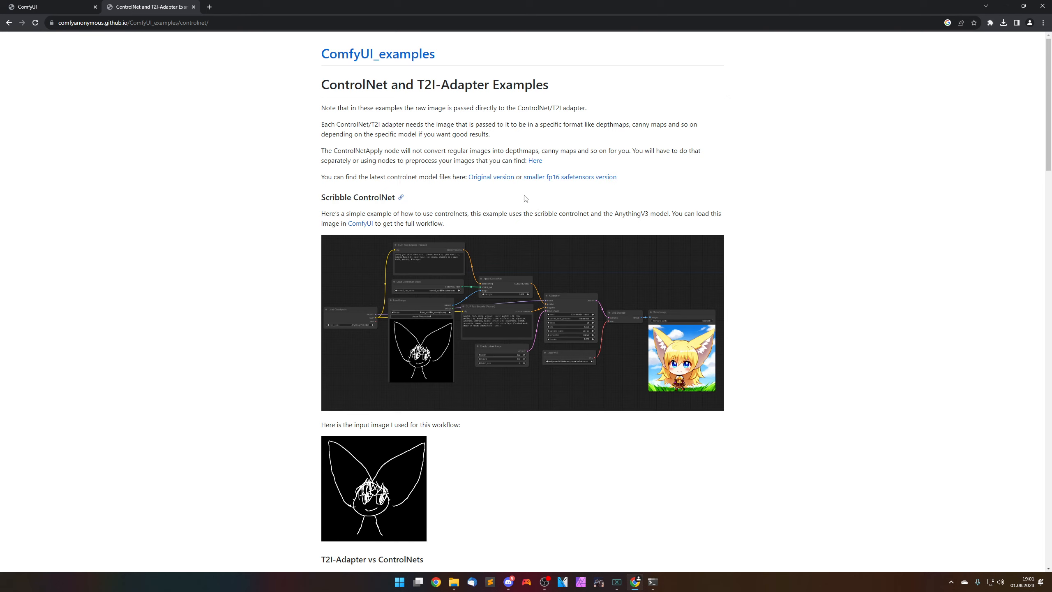
middle_click(490, 178)
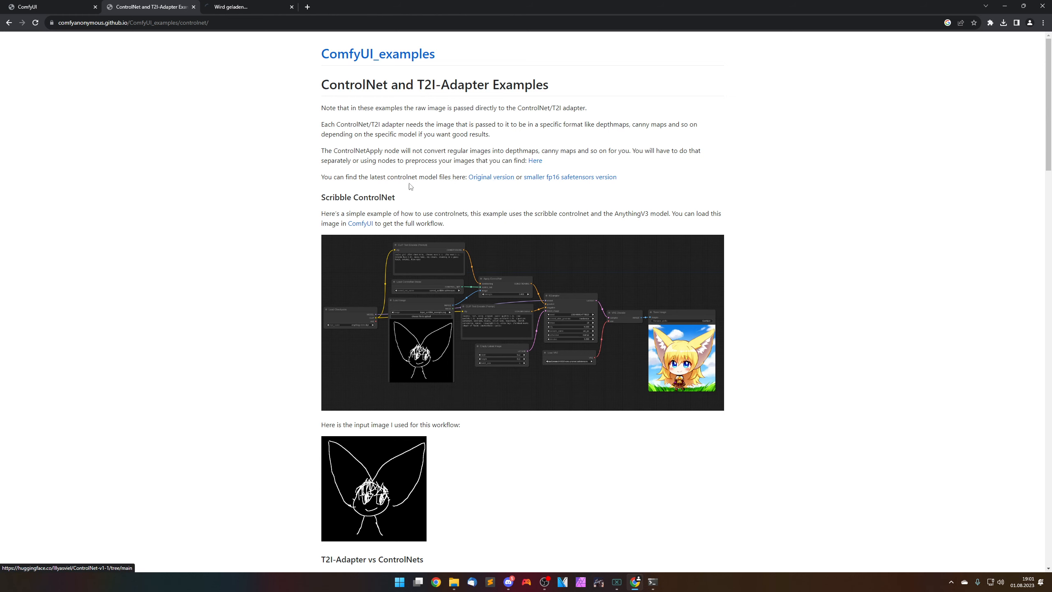
click(257, 8)
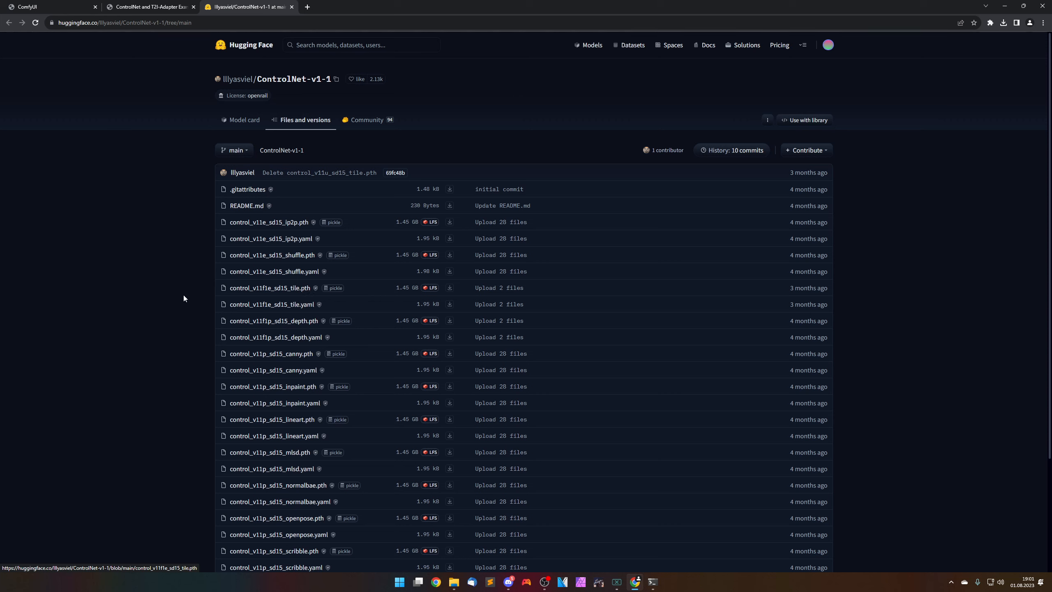
Open the smaller fp16 safetensors version from the examples page and compare its file list with the original ControlNet-v1-1 repository.
click(152, 7)
middle_click(562, 178)
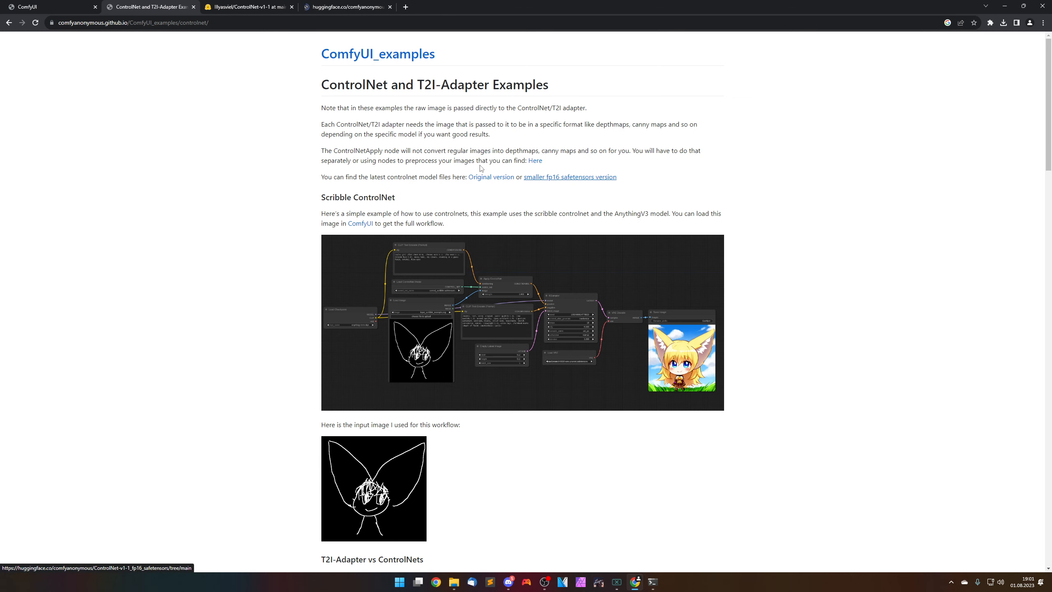
click(346, 6)
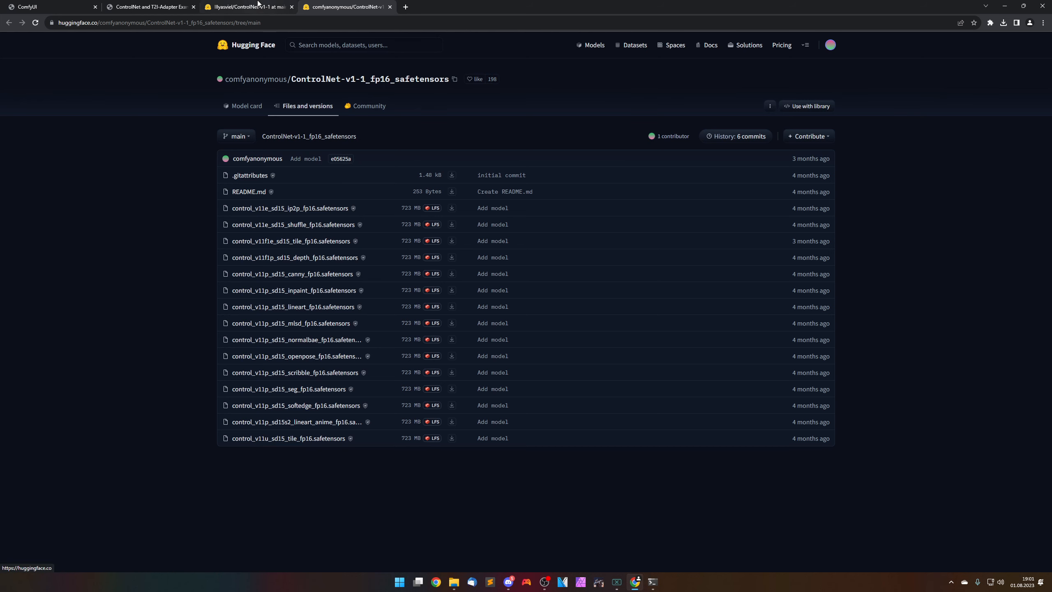
click(259, 6)
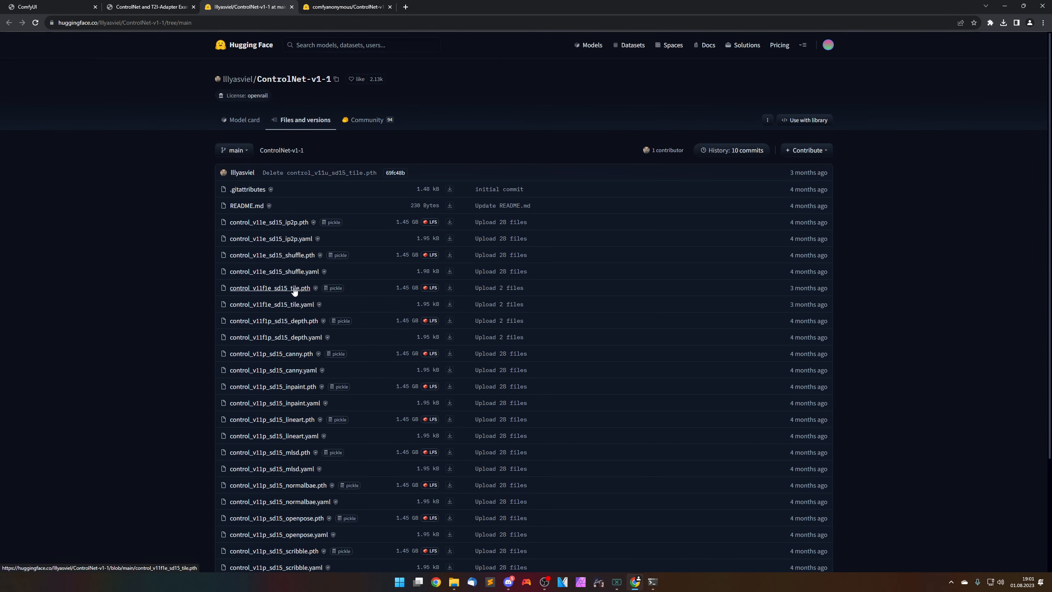
key(ctrl+Tab)
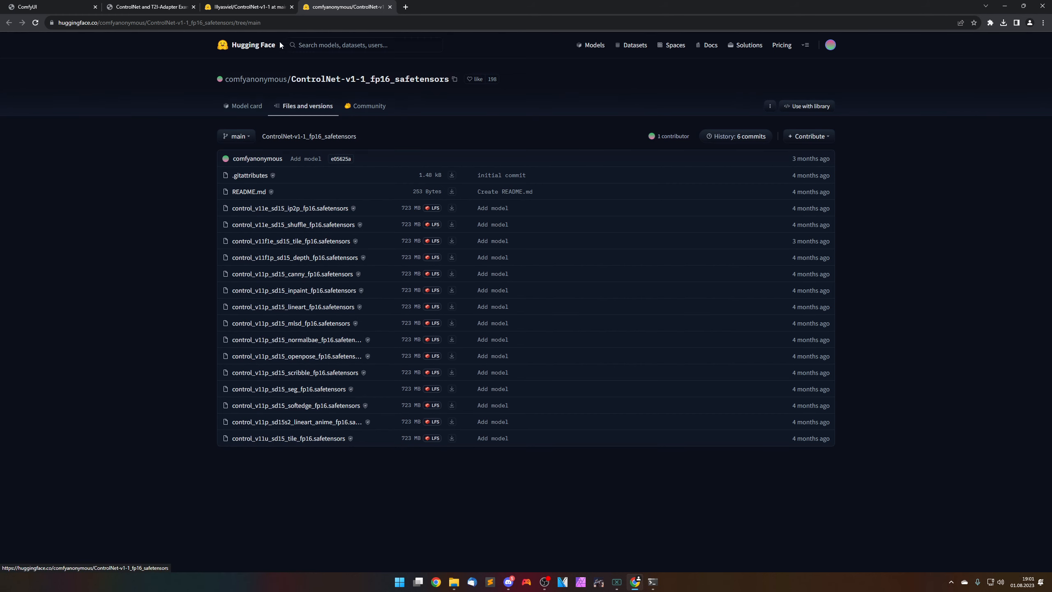
click(246, 6)
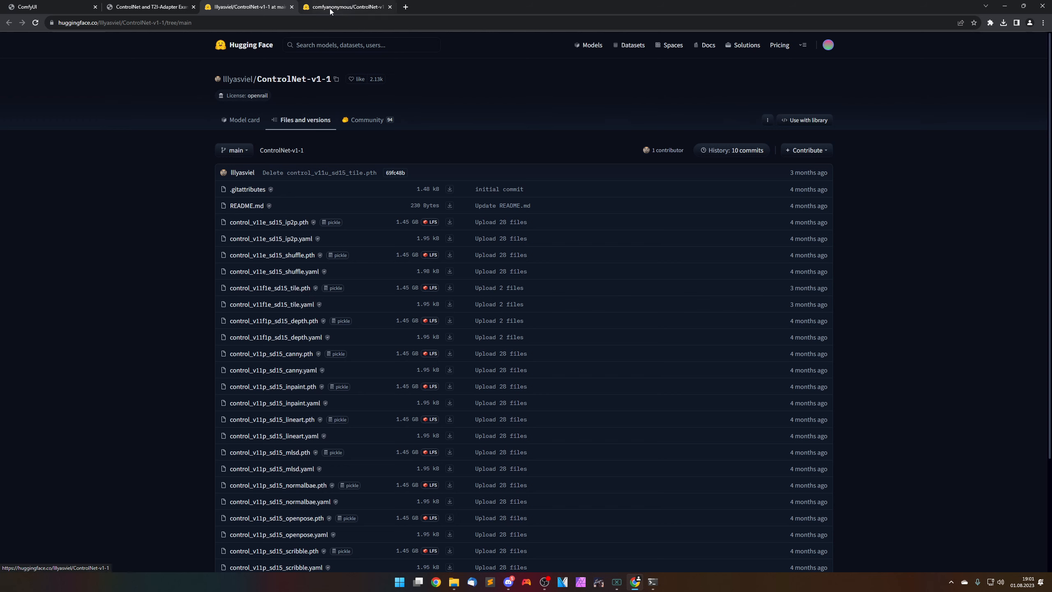
Switch to File Explorer, open the ComfyUI models folder's controlnet subfolder and widen the name column.
click(456, 583)
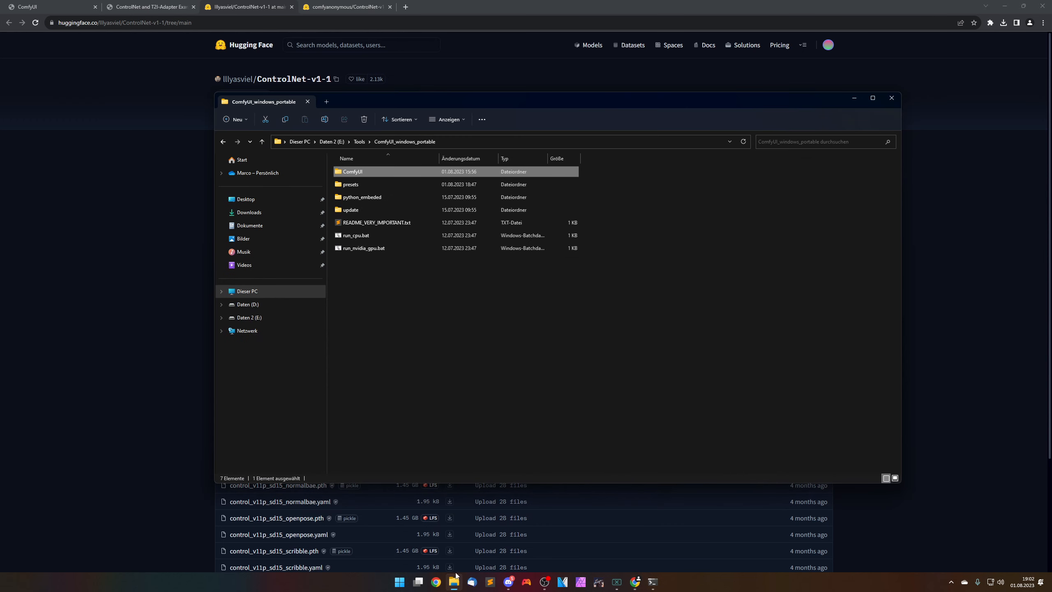
double_click(373, 173)
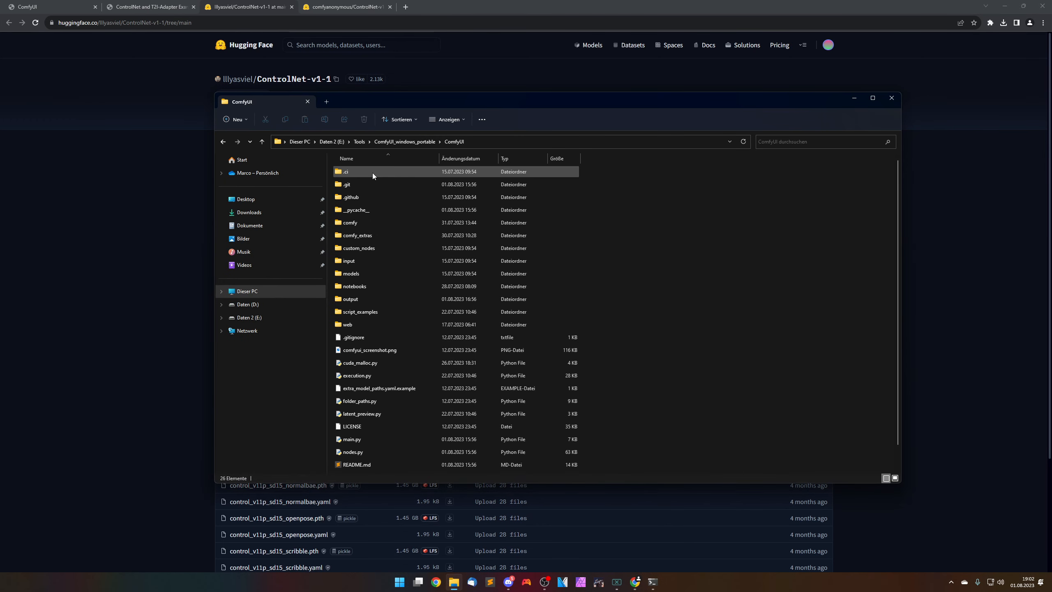
double_click(371, 273)
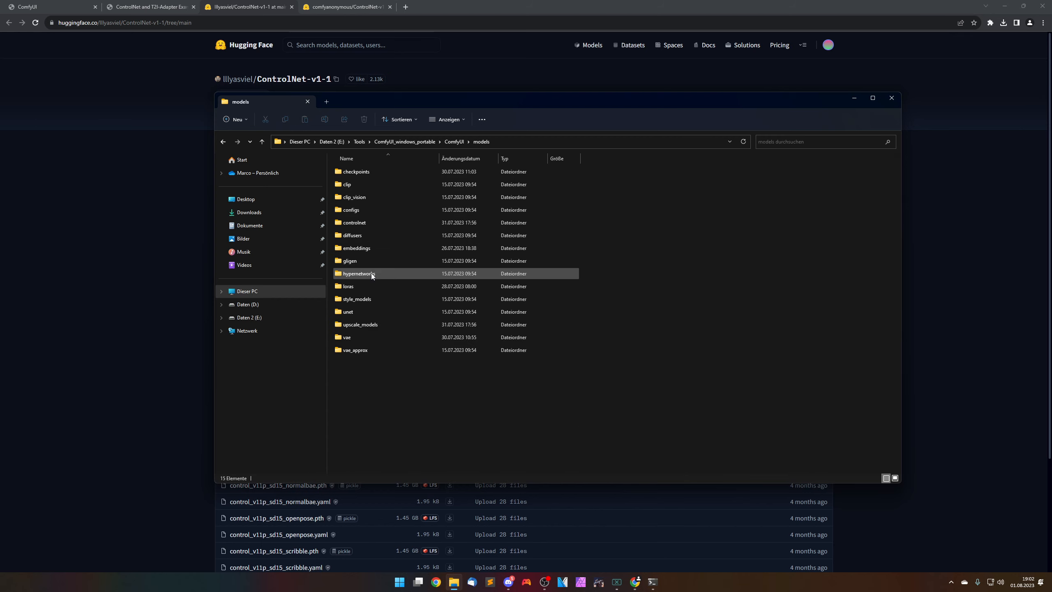
double_click(378, 223)
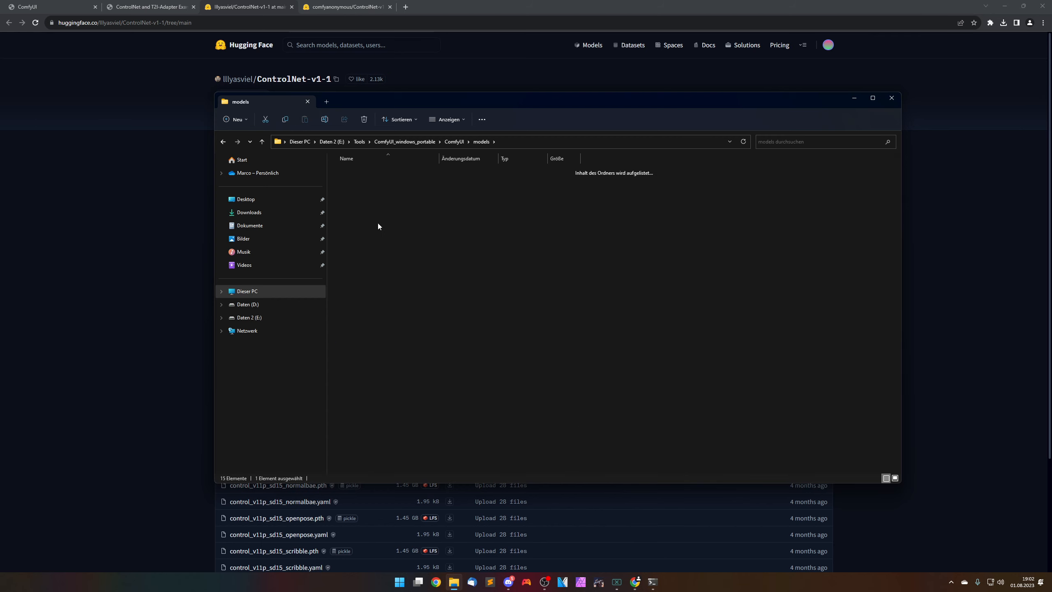
drag(439, 159, 472, 158)
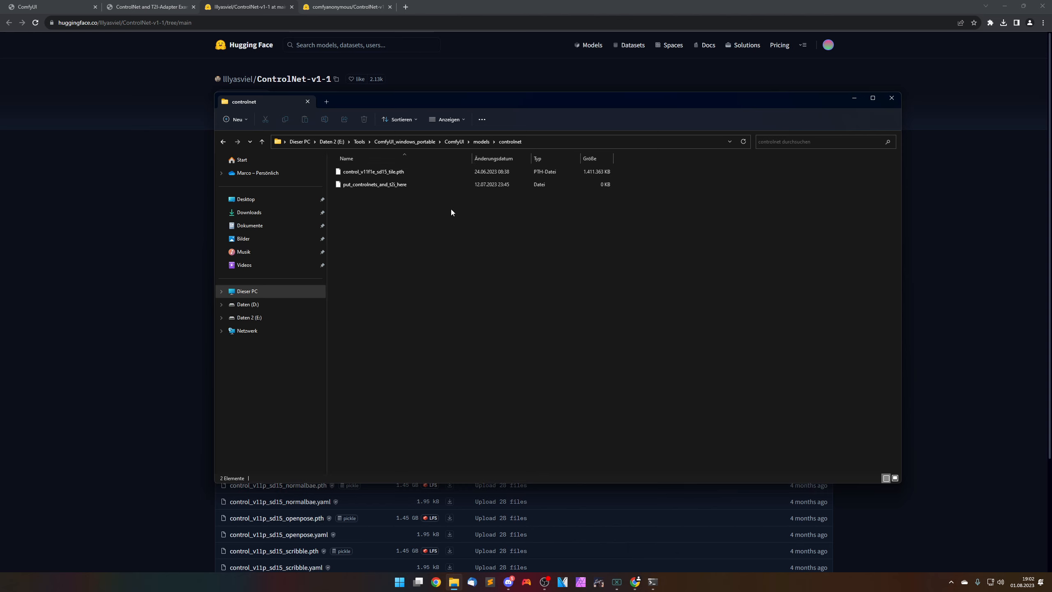
Point out control_v11f1e_sd15_tile.pth, return the folder window to ComfyUI_windows_portable and minimise it.
click(383, 171)
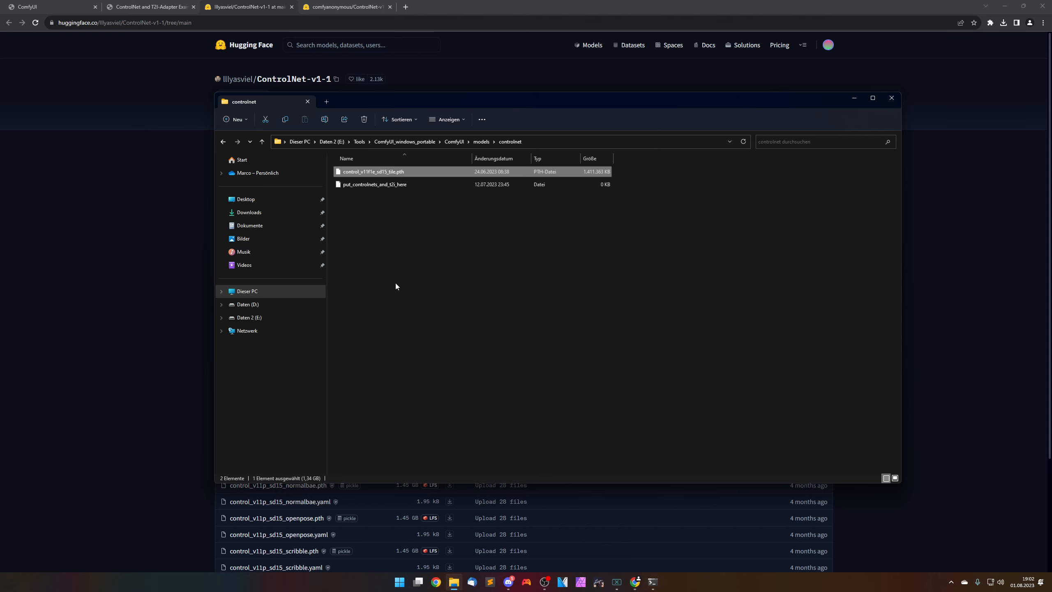
click(443, 260)
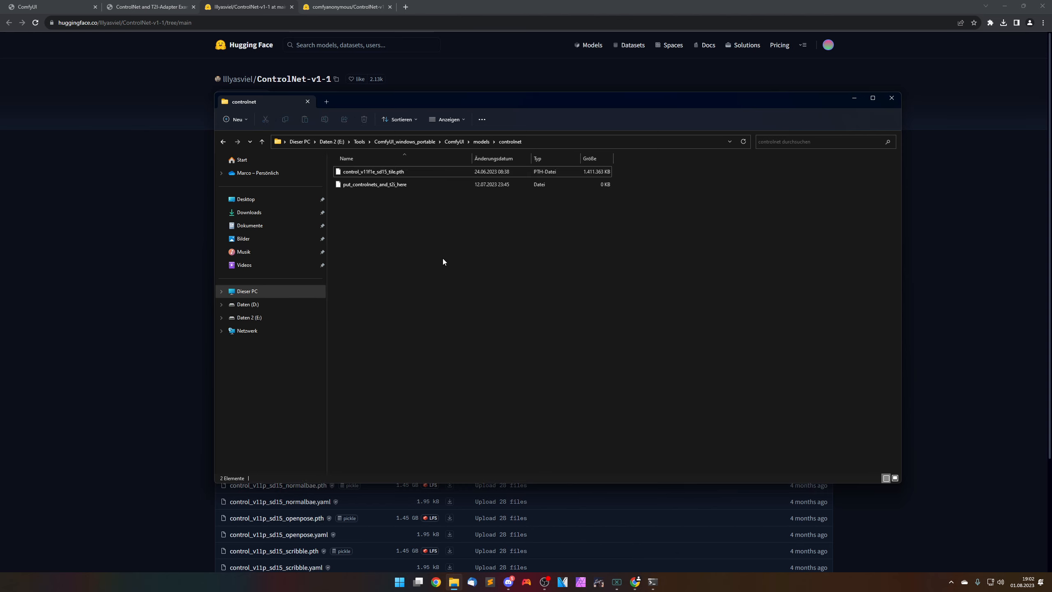
click(400, 143)
click(853, 98)
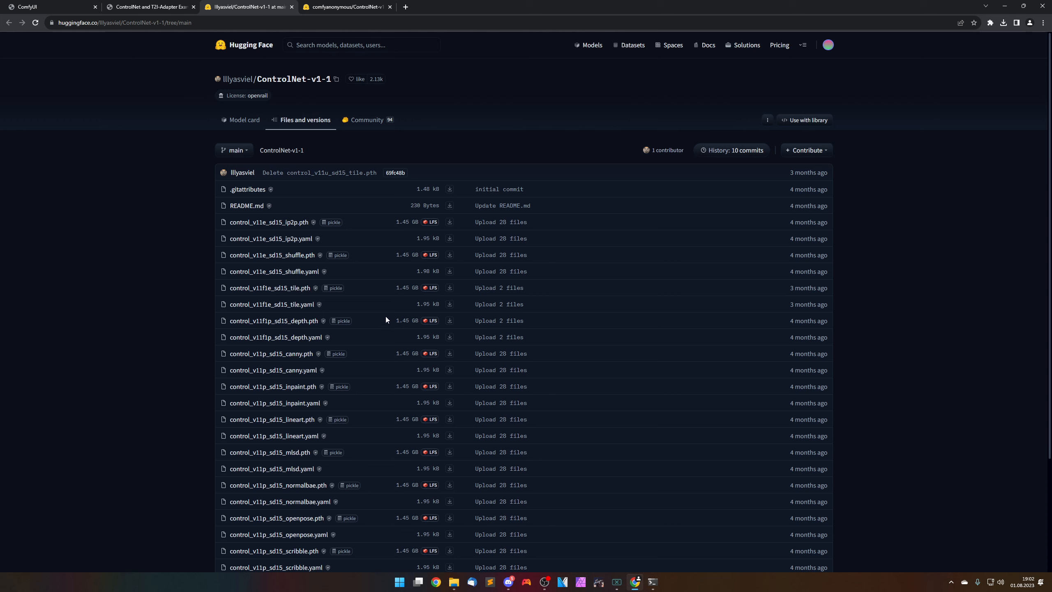
Skim the original ControlNet-v1-1 file list and close both Hugging Face repository pages.
scroll(384, 323, down, 3)
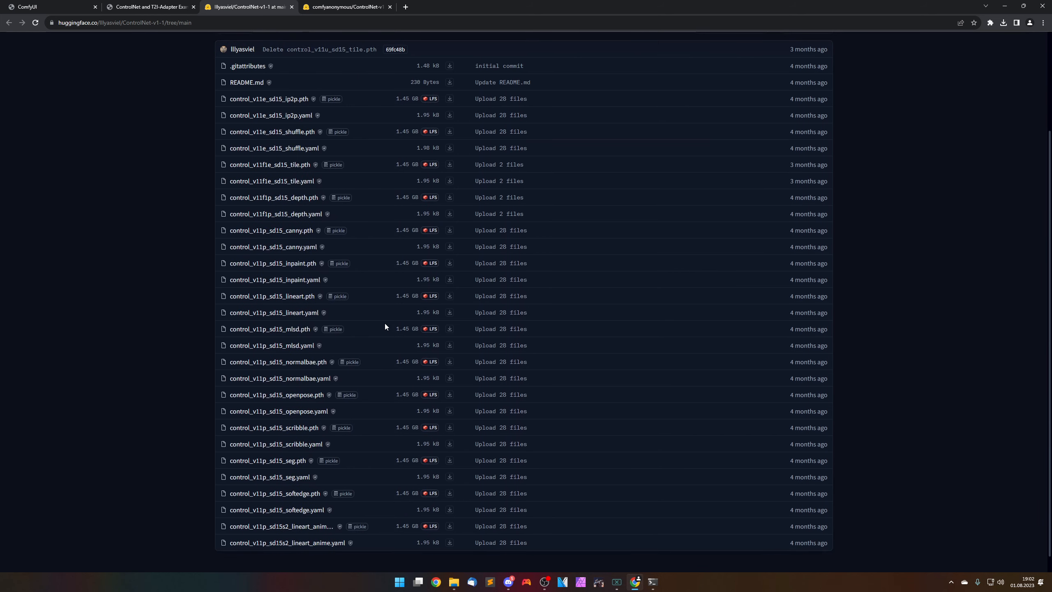
scroll(385, 323, up, 3)
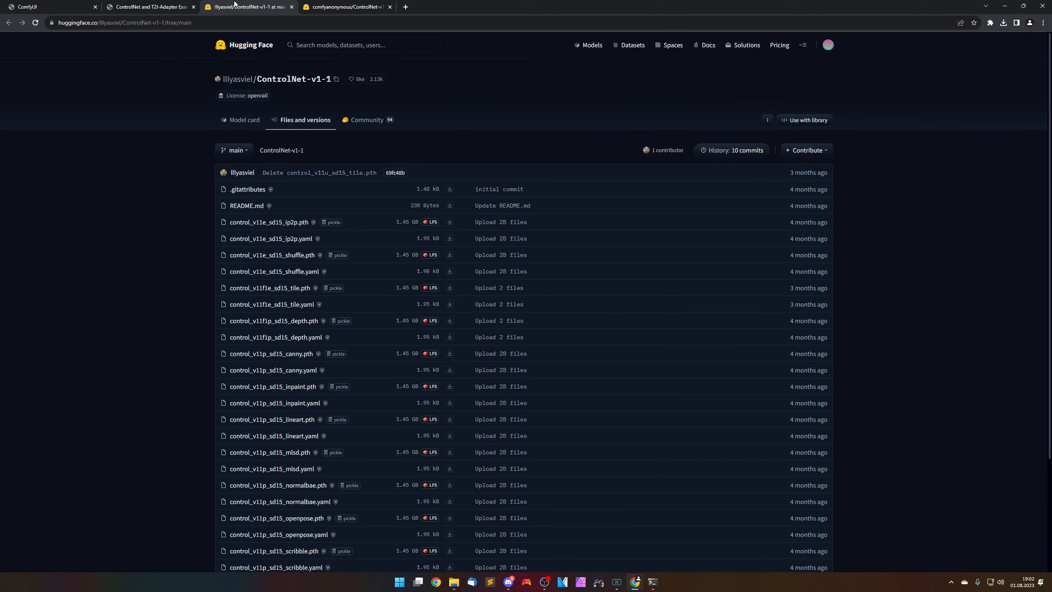
click(292, 6)
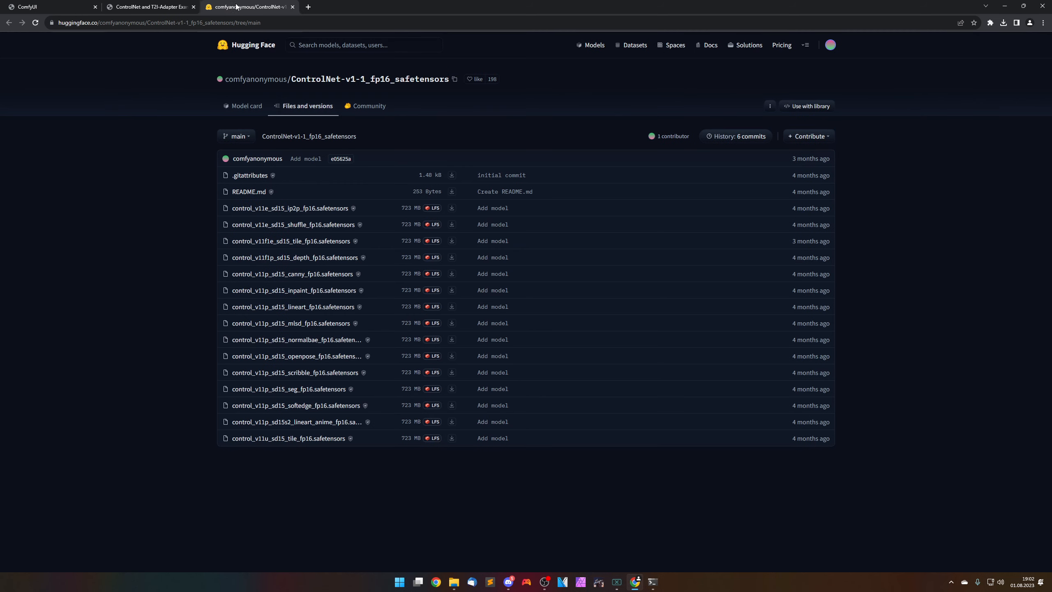
click(292, 7)
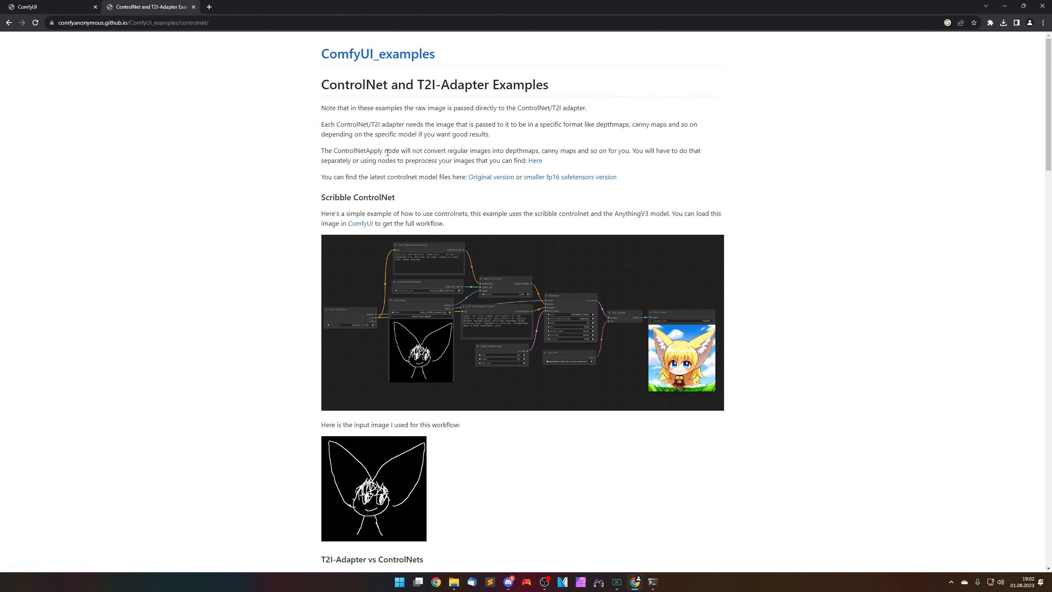
Go back from the ControlNet examples to the ComfyUI GitHub repository and close that page to return to the workflow.
key(alt+Left)
key(alt+Left)
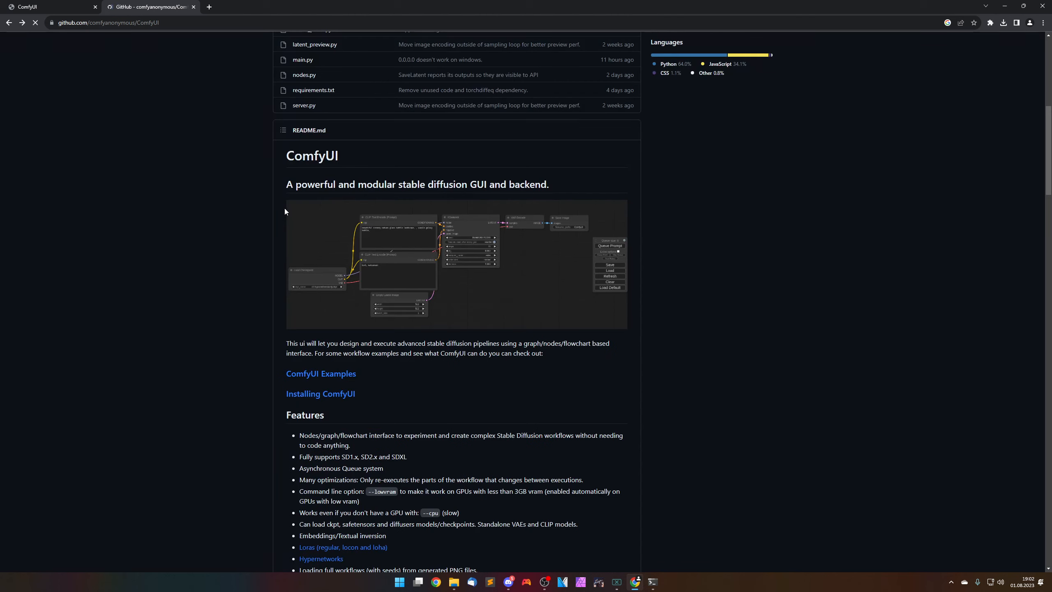
scroll(202, 392, up, 10)
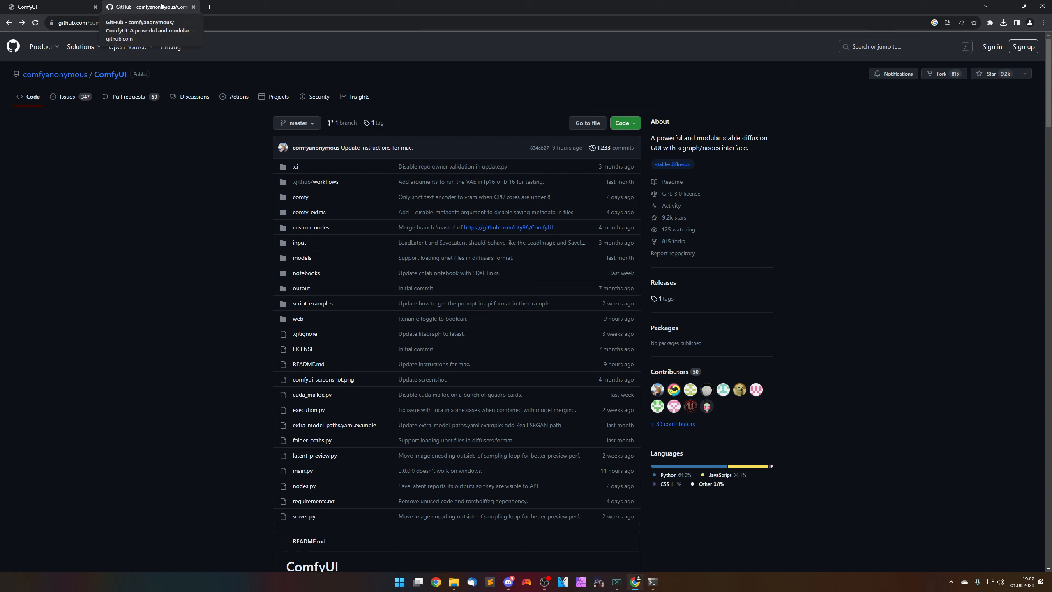
click(193, 6)
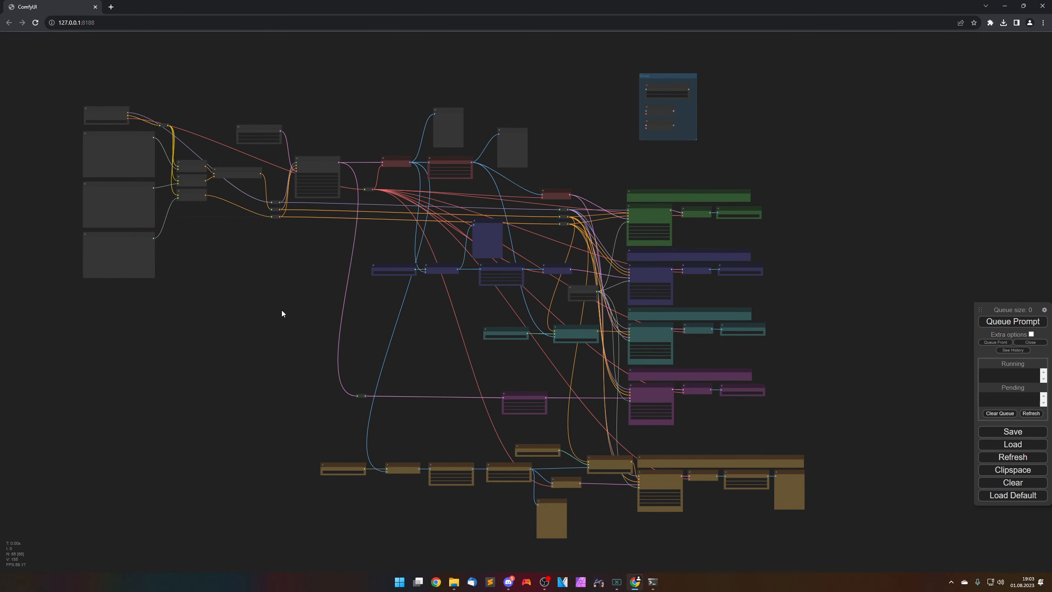
Examine the checkpoint loader, prompt and conditioning nodes at the start of the workflow, and select the first KSampler node.
drag(282, 312, 454, 356)
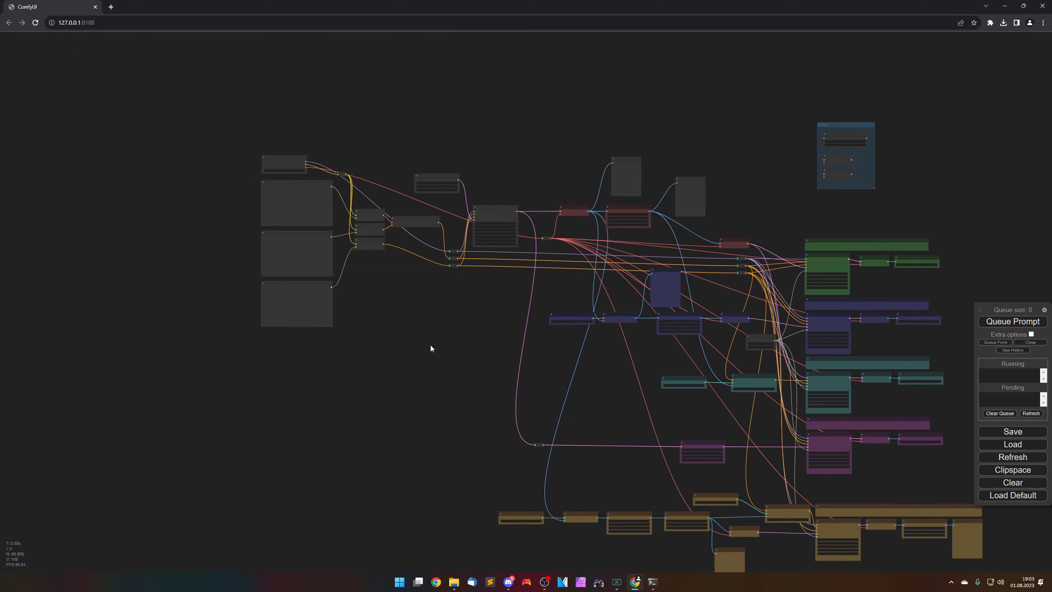
scroll(432, 343, up, 8)
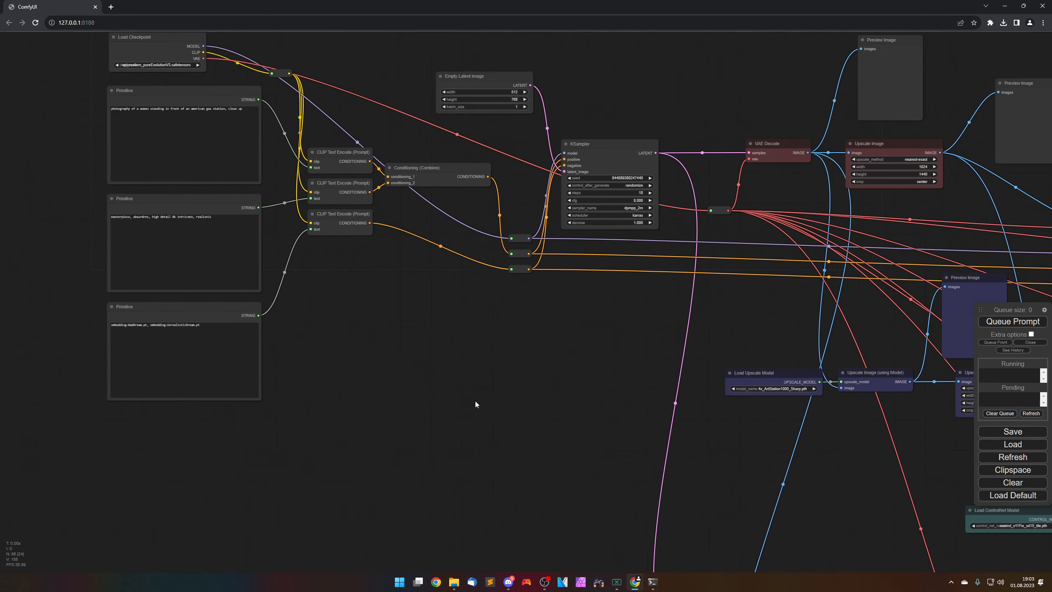
drag(475, 401, 504, 449)
scroll(457, 390, up, 1)
drag(457, 390, 511, 431)
drag(482, 398, 515, 422)
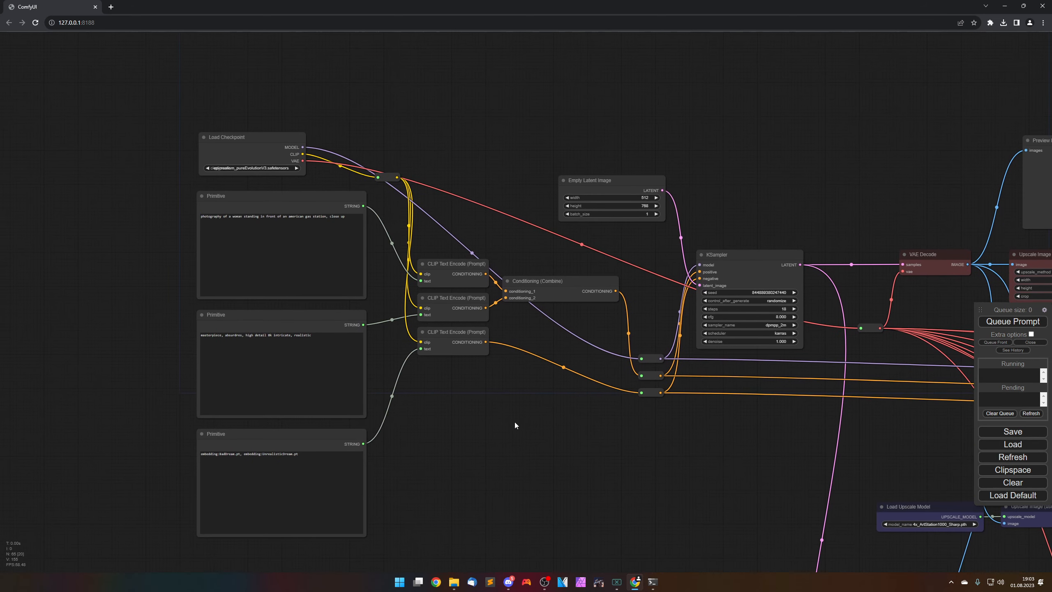
scroll(514, 424, up, 1)
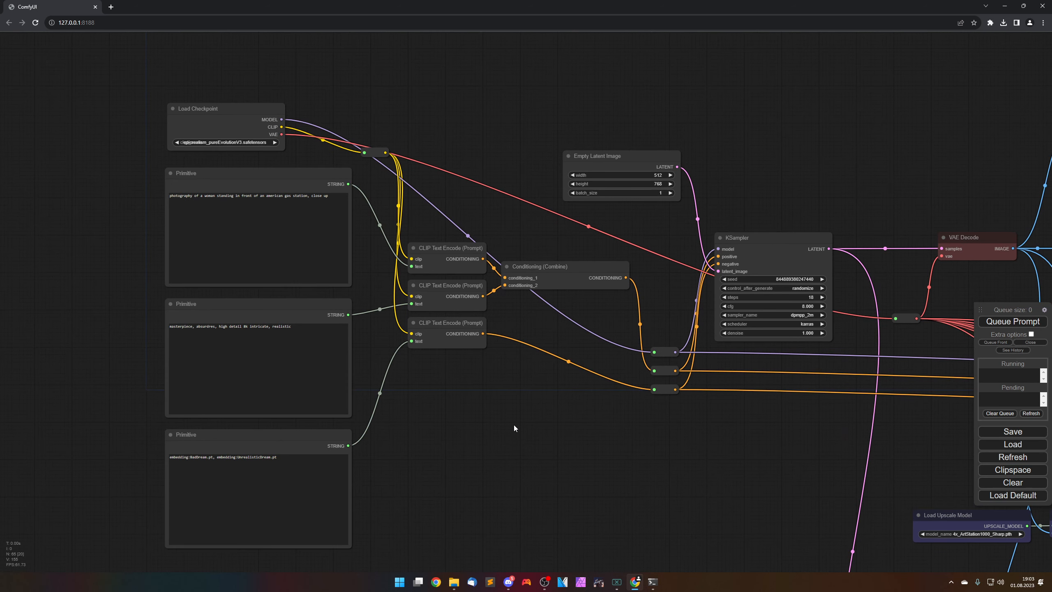
scroll(514, 424, up, 1)
drag(513, 425, 511, 417)
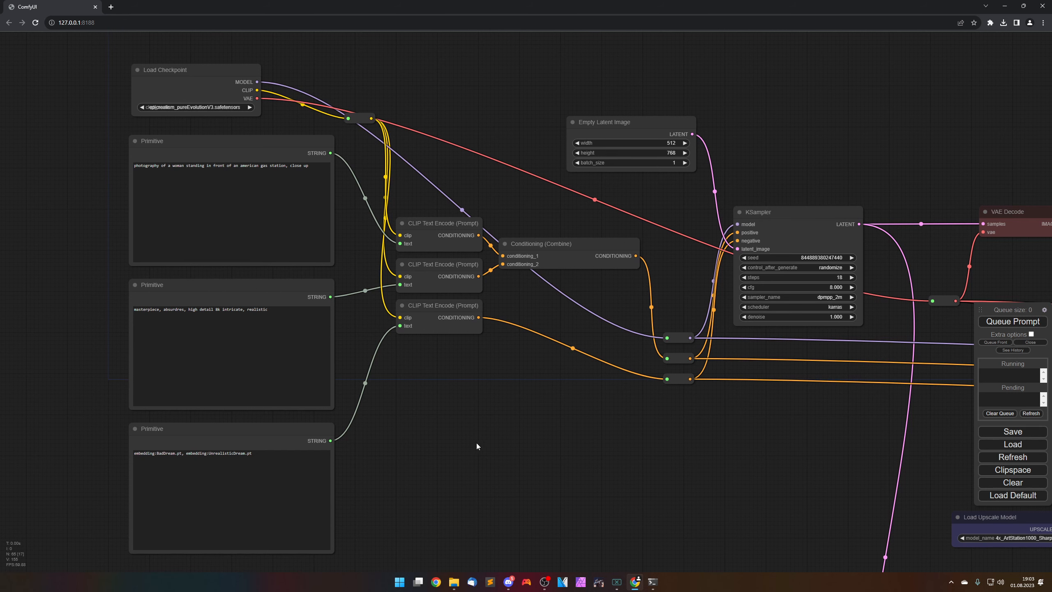
drag(477, 444, 265, 451)
click(580, 220)
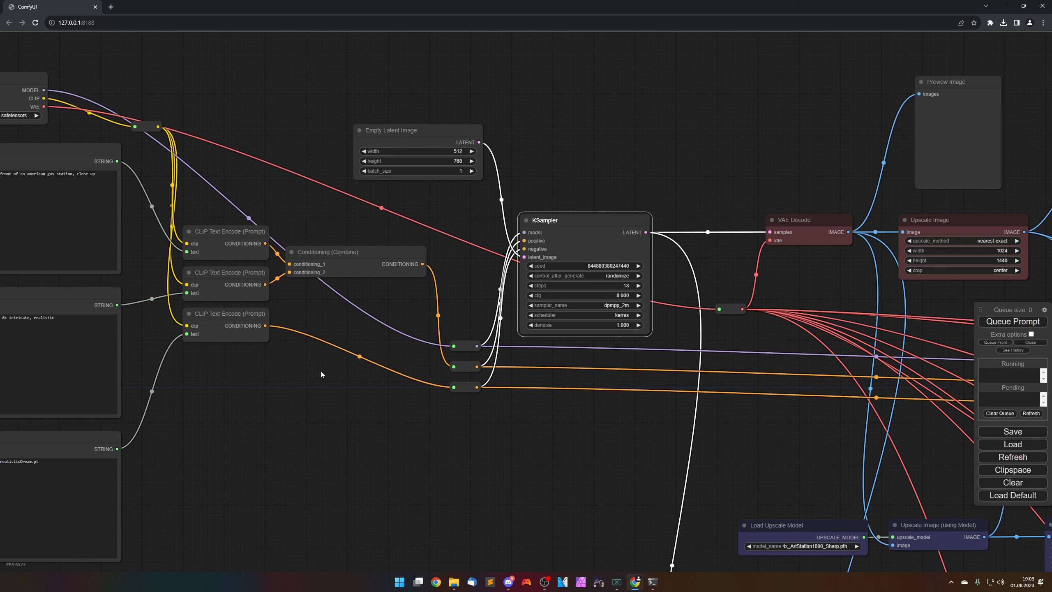
Trace the negative prompt's encode node through its reroute and examine the Empty Latent Image node feeding the first KSampler.
click(230, 327)
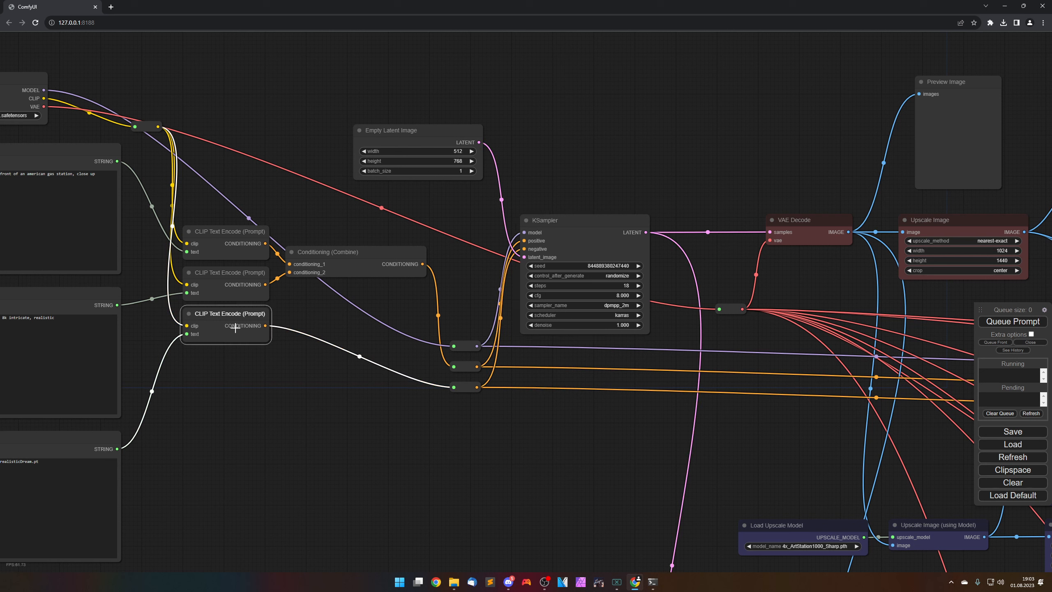
click(463, 384)
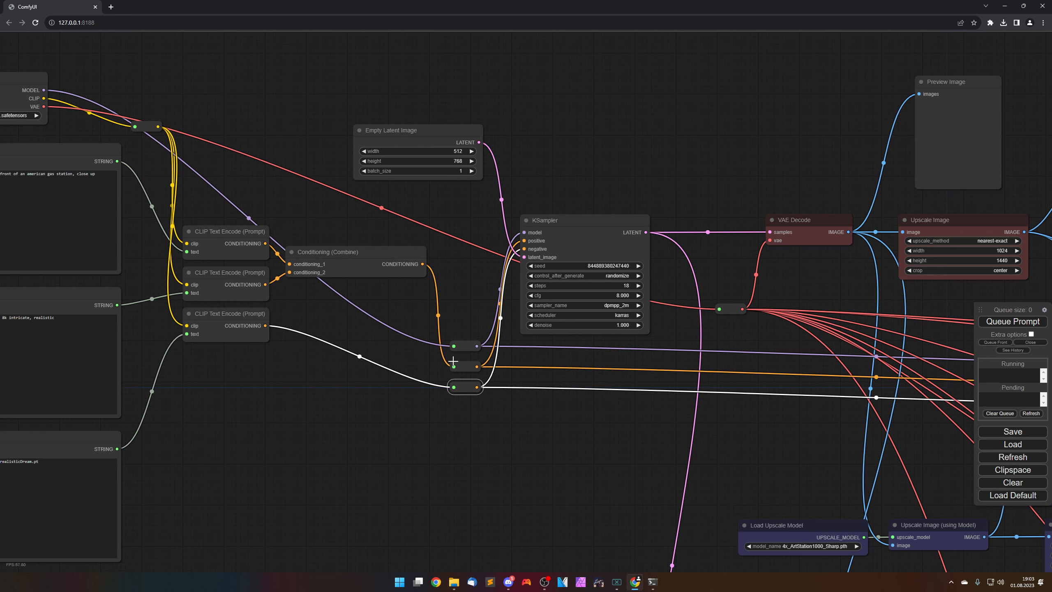
click(425, 131)
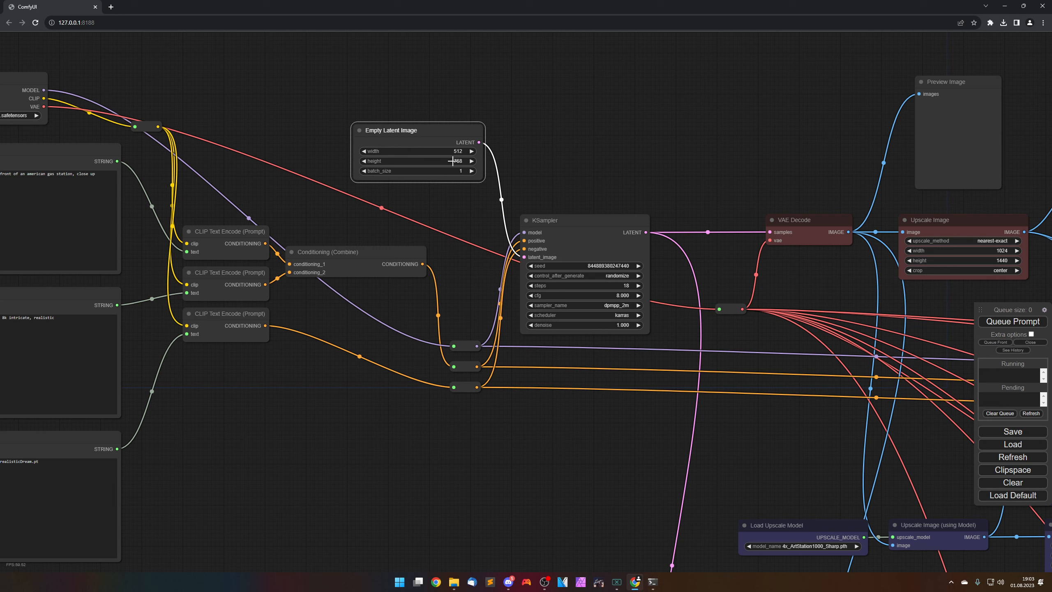
click(473, 216)
drag(507, 326, 667, 300)
scroll(931, 439, down, 1)
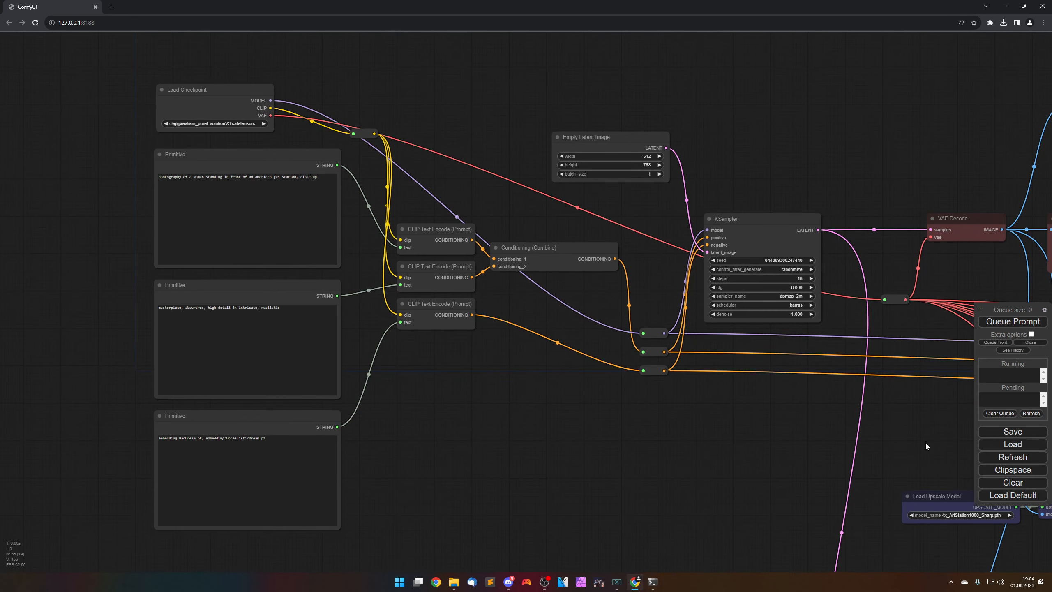
Examine the red upscale path, picking out its VAE Decode, Upscale Image and VAE Encode nodes.
drag(926, 442, 506, 431)
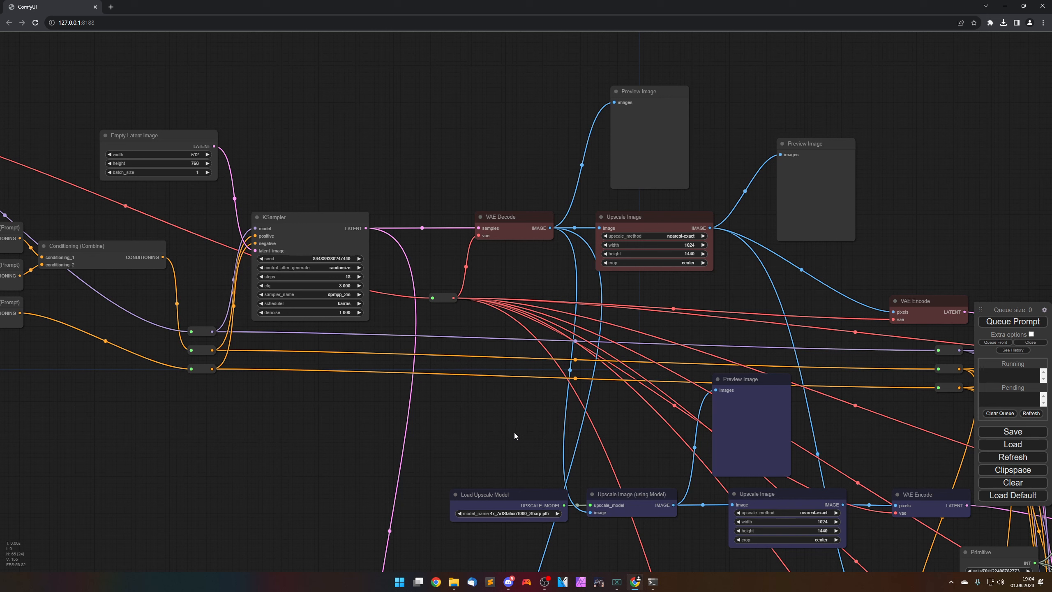
drag(514, 437, 450, 433)
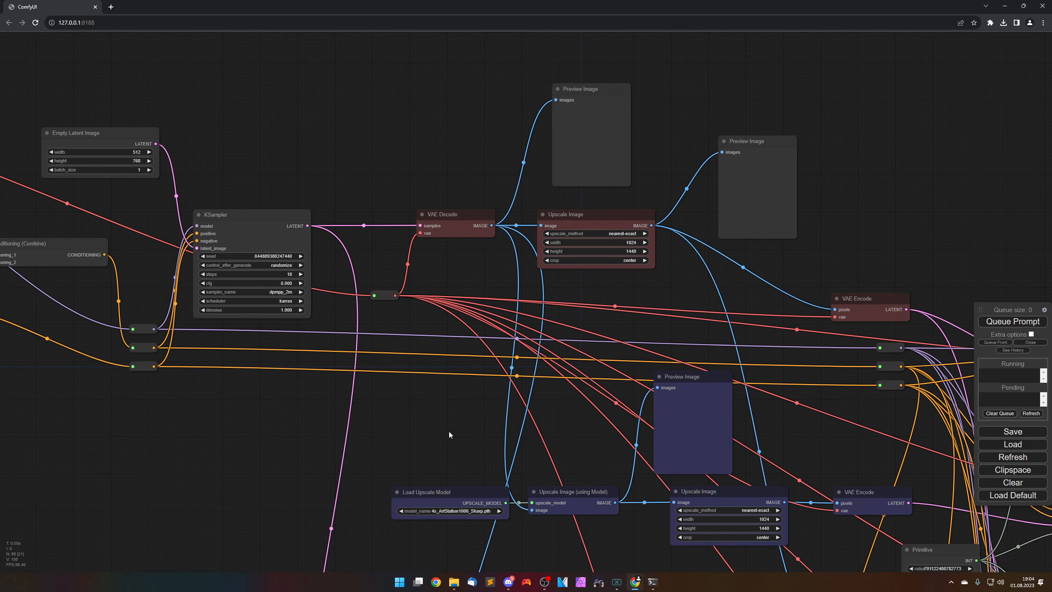
drag(458, 433, 396, 434)
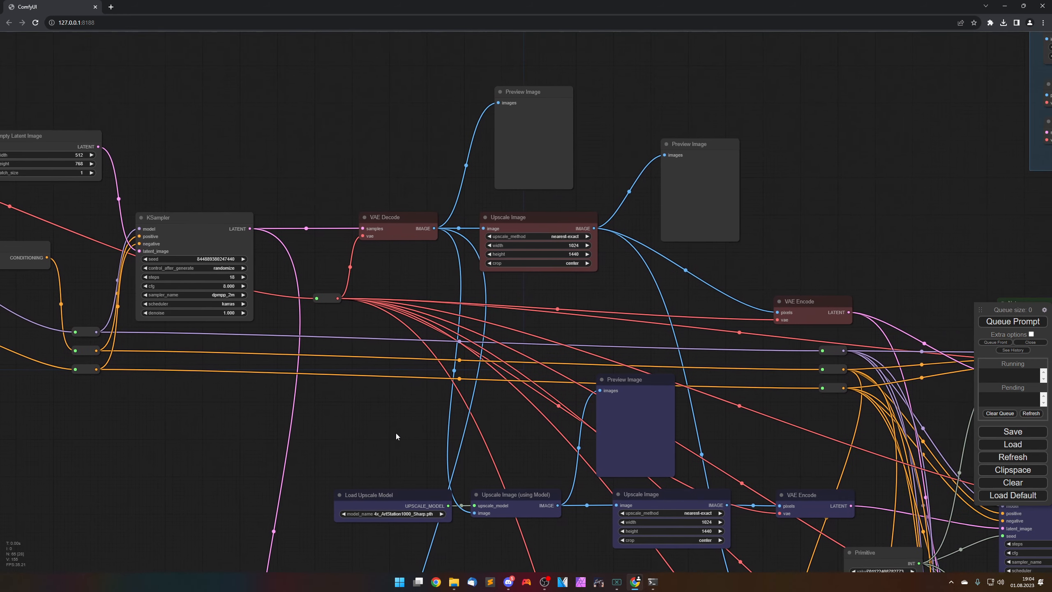
click(395, 226)
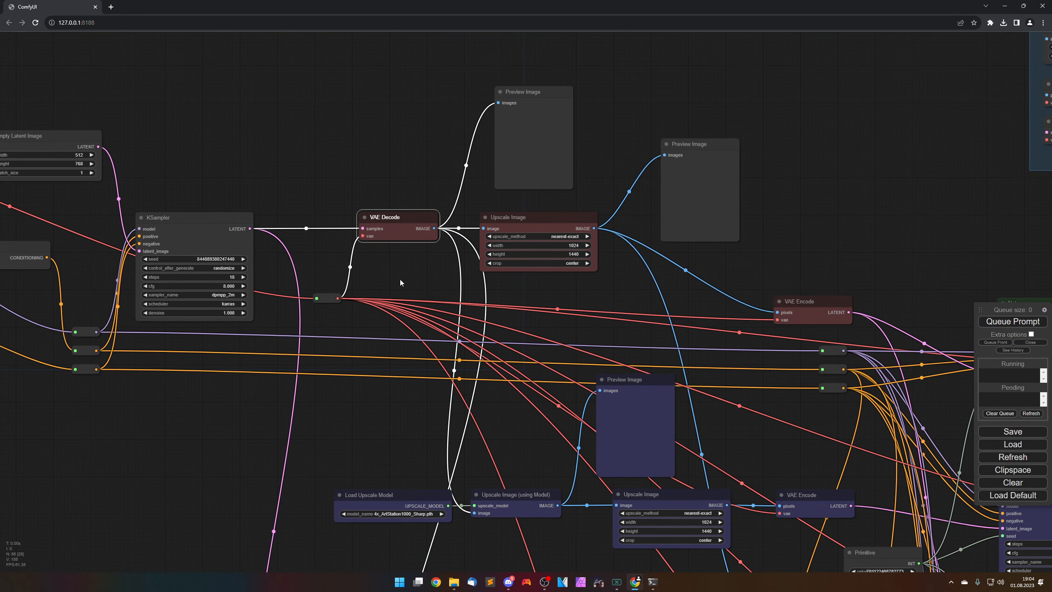
click(530, 215)
click(816, 308)
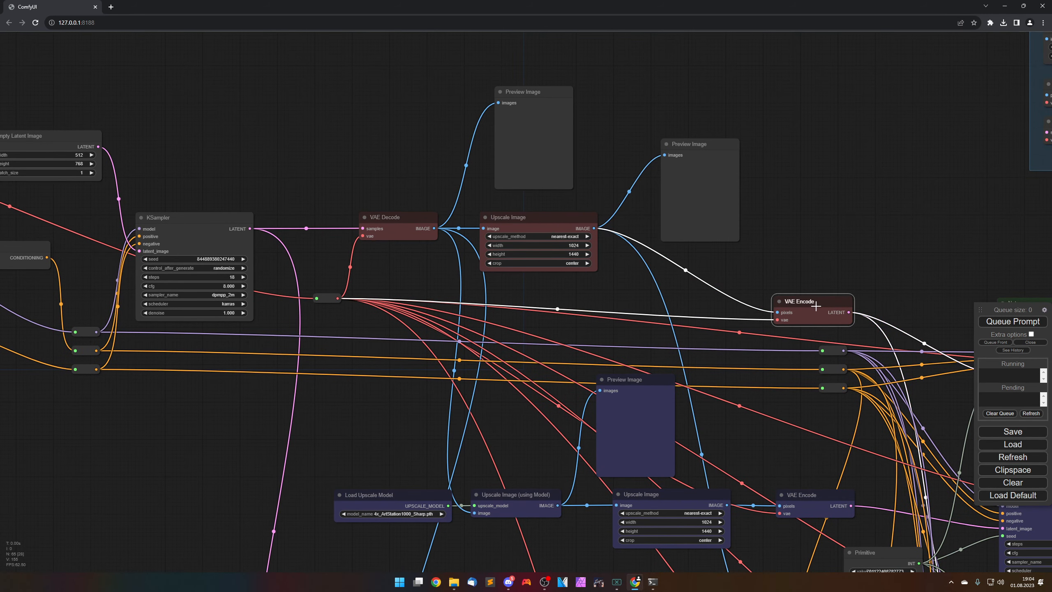
click(584, 291)
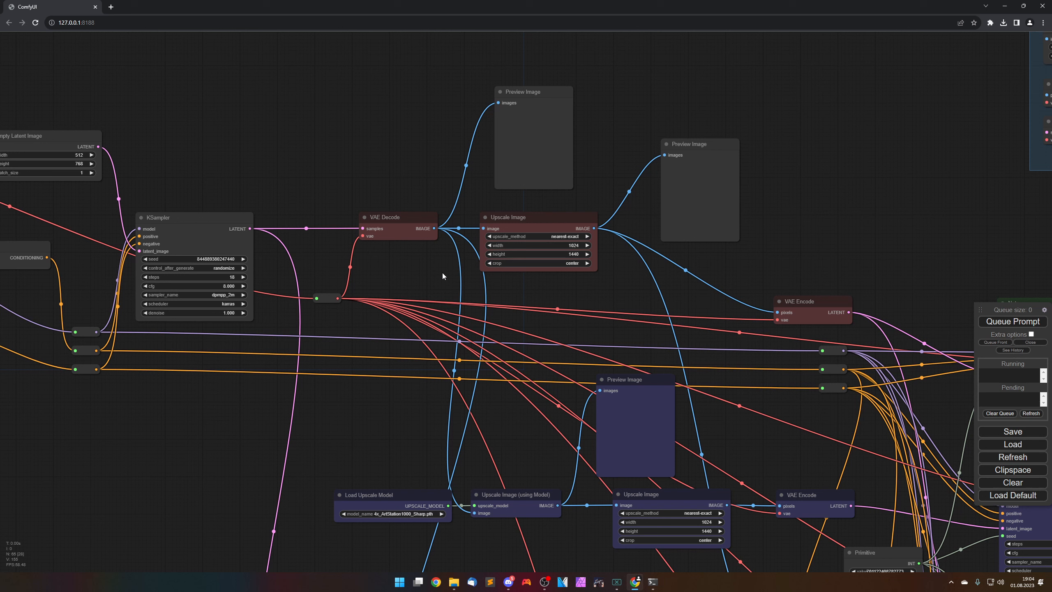
Point out the two grey Preview Image nodes attached to VAE Decode and Upscale Image, and look over the surrounding connections.
click(522, 156)
click(664, 206)
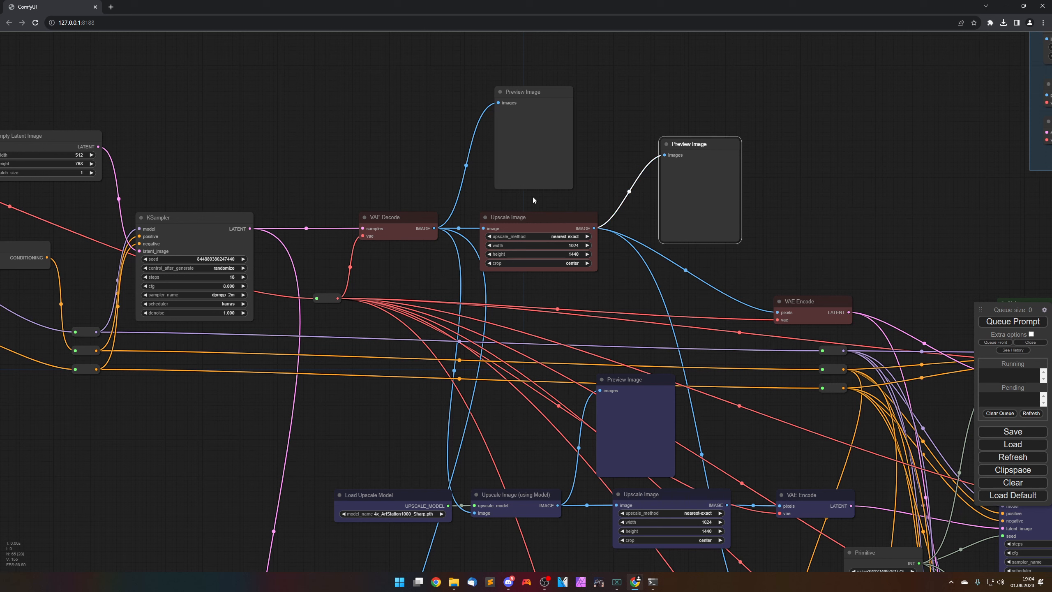
click(520, 202)
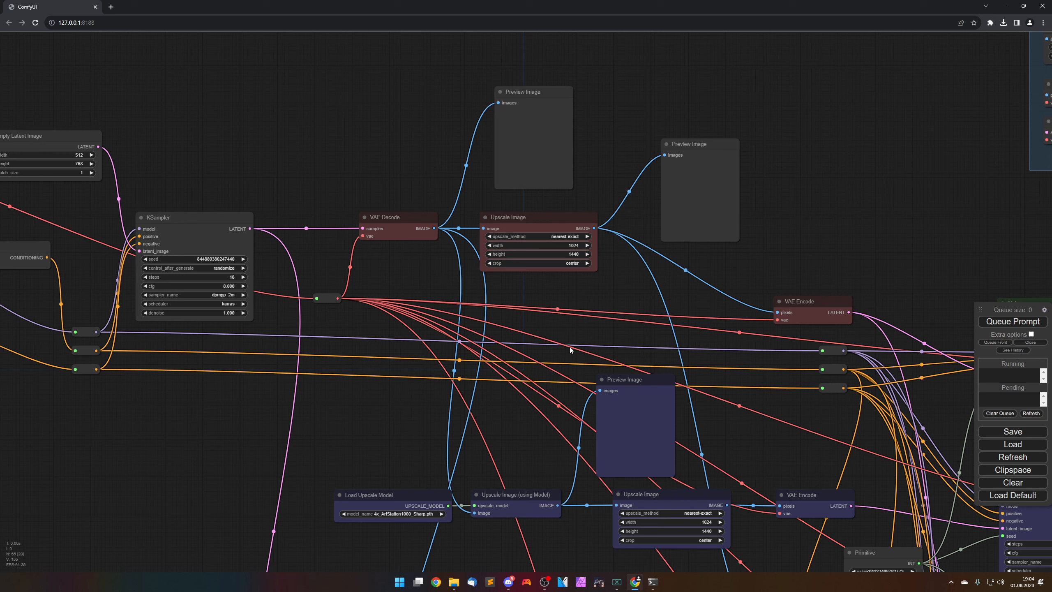
drag(613, 332, 475, 310)
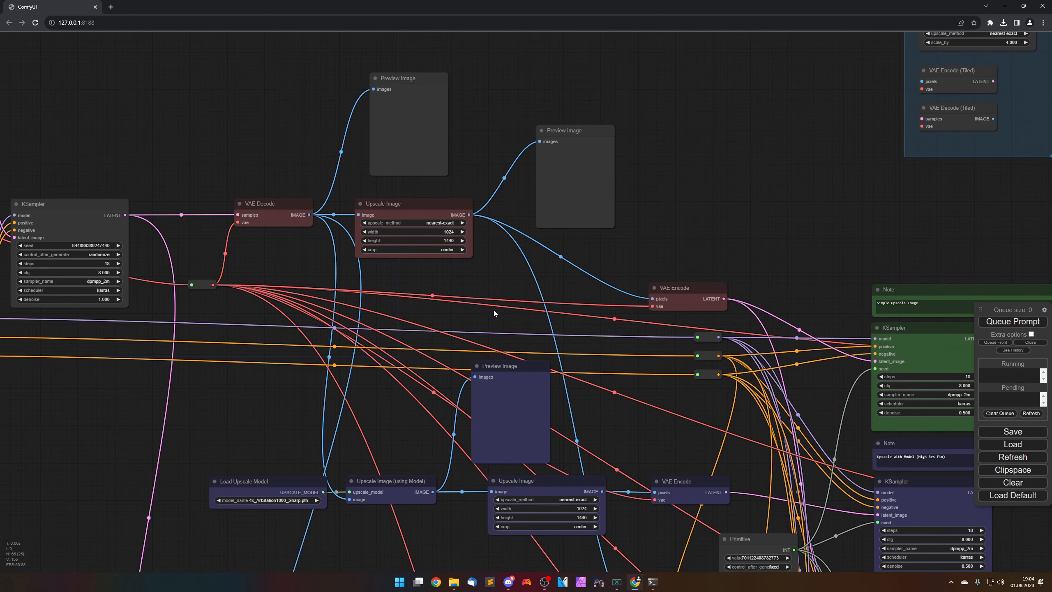
drag(19, 318, 133, 237)
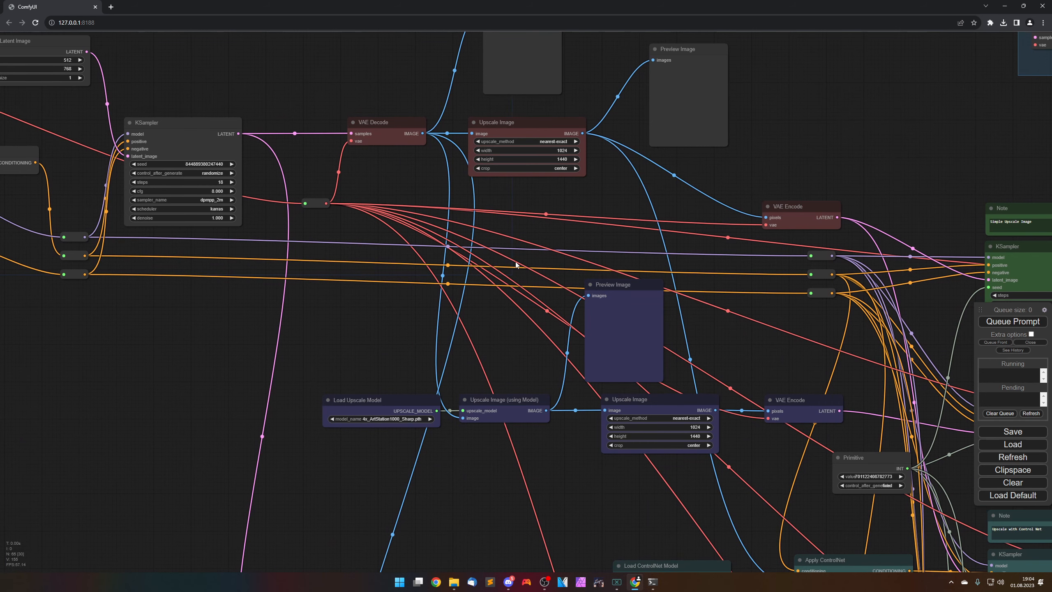
Survey the four coloured KSampler branches, and read the Simple Upscale Image branch's note and sampler settings closely.
drag(801, 324, 416, 212)
scroll(761, 319, down, 3)
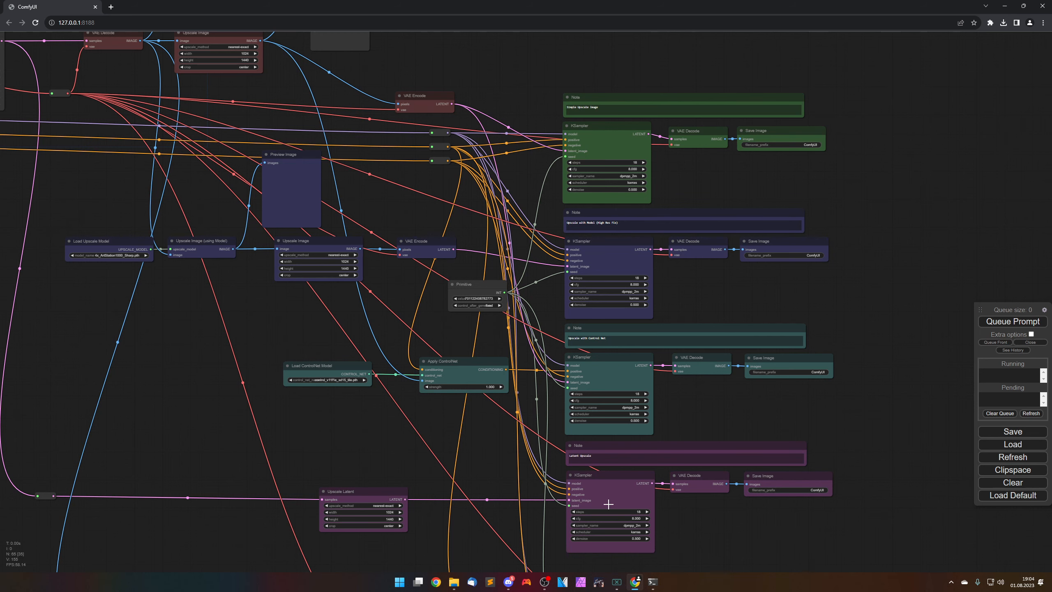
drag(686, 433, 686, 401)
drag(704, 475, 720, 494)
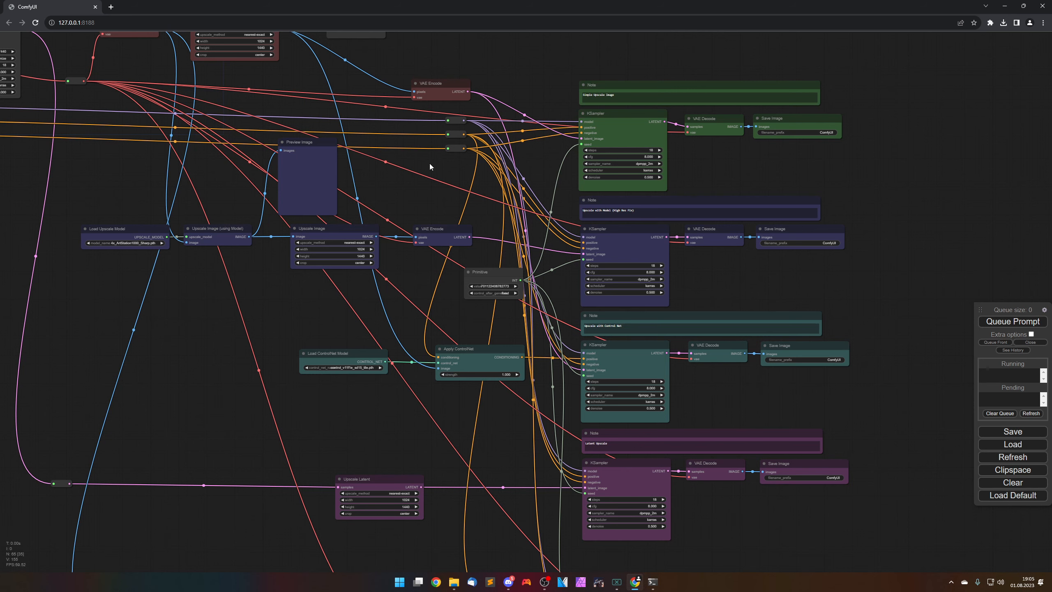
drag(429, 163, 352, 229)
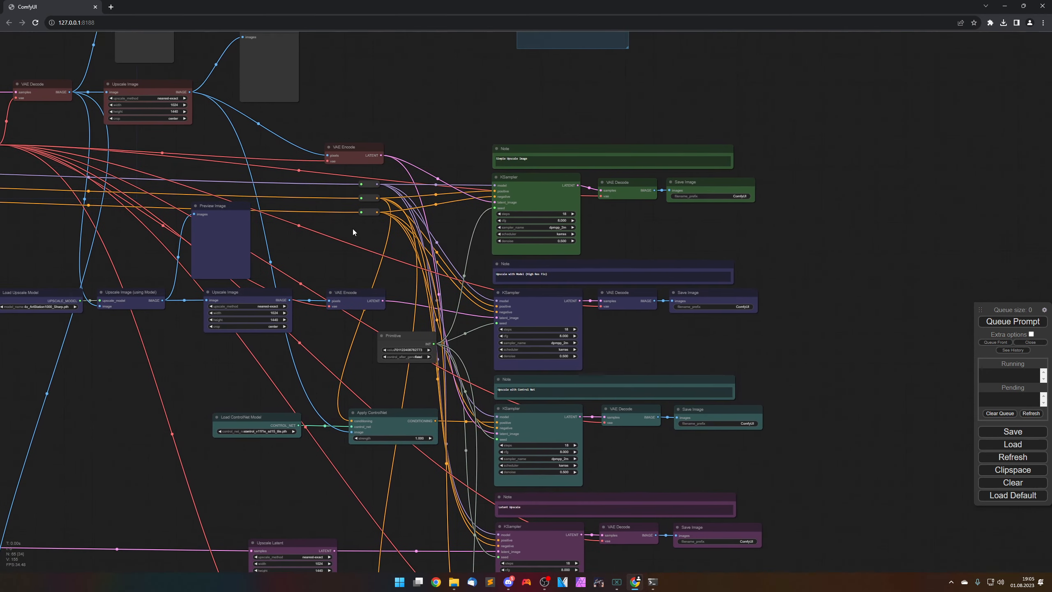
scroll(659, 230, up, 7)
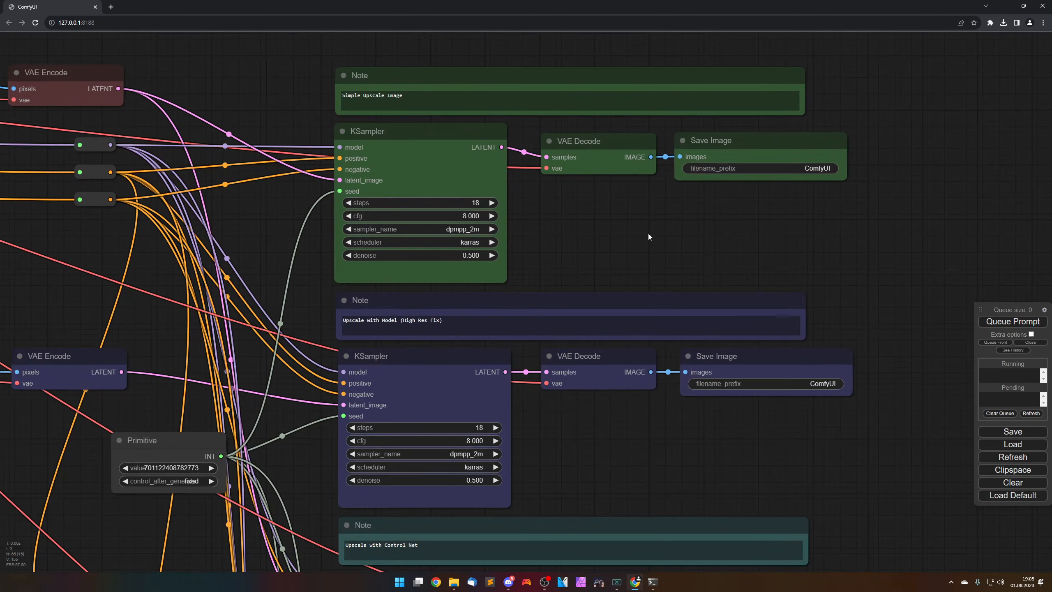
drag(629, 230, 590, 256)
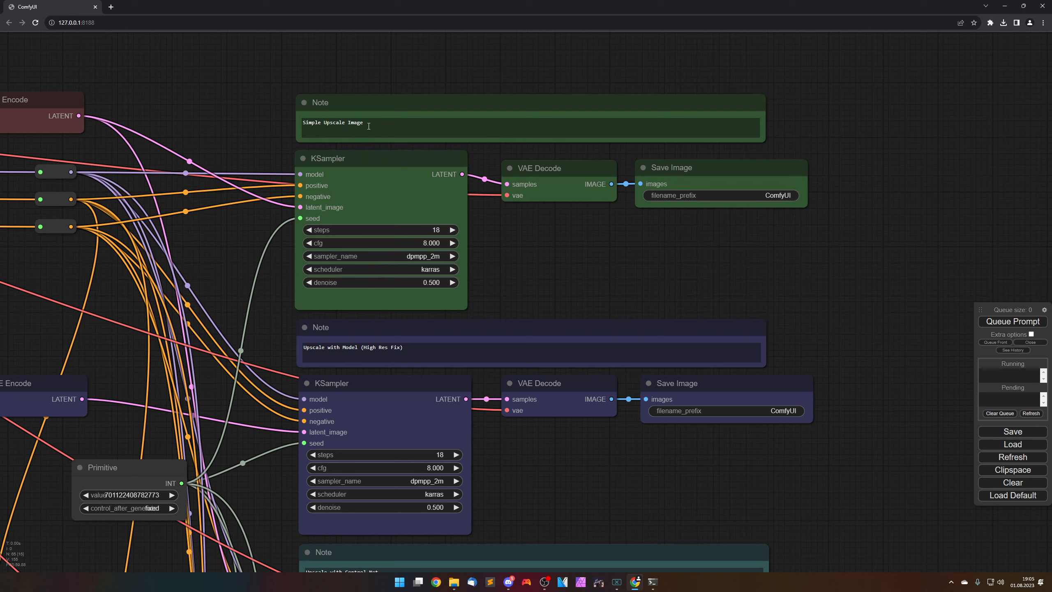
scroll(239, 248, down, 3)
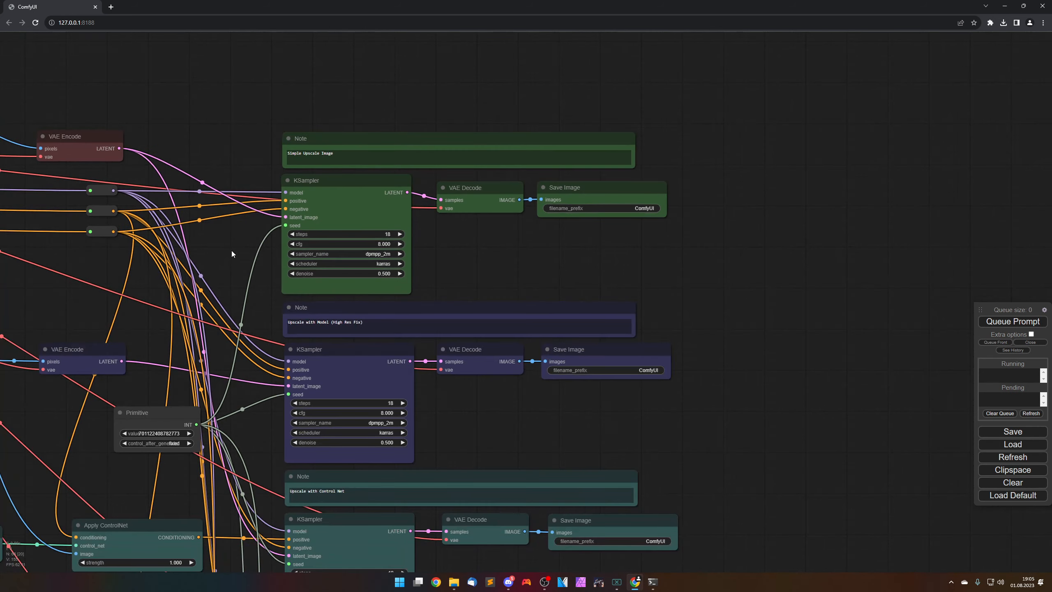
Trace the Simple Upscale Image branch back to the red Upscale Image node and inspect its settings.
drag(231, 249, 838, 389)
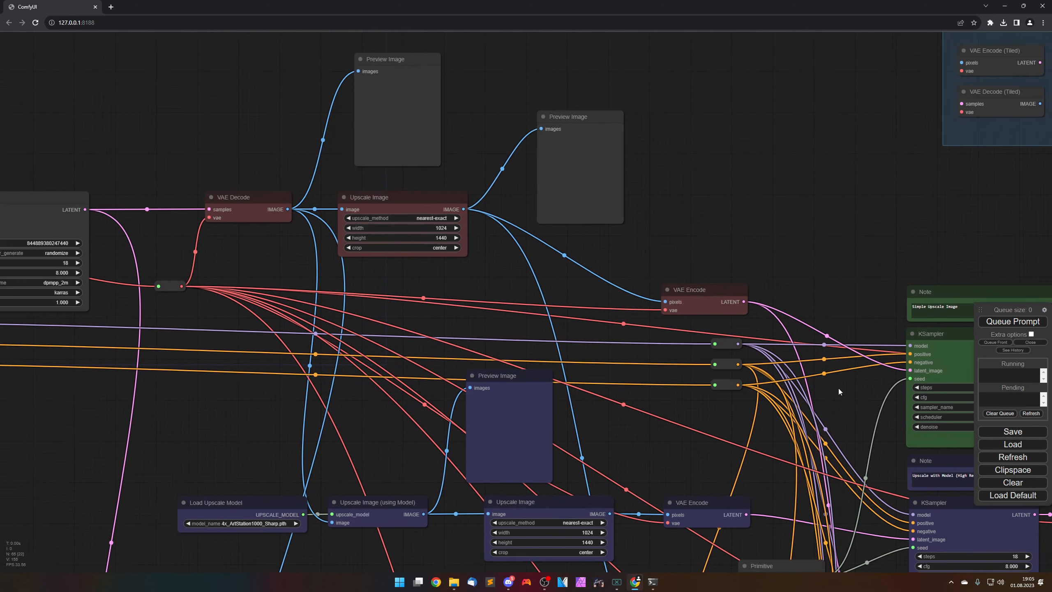
scroll(431, 273, up, 5)
drag(409, 269, 518, 329)
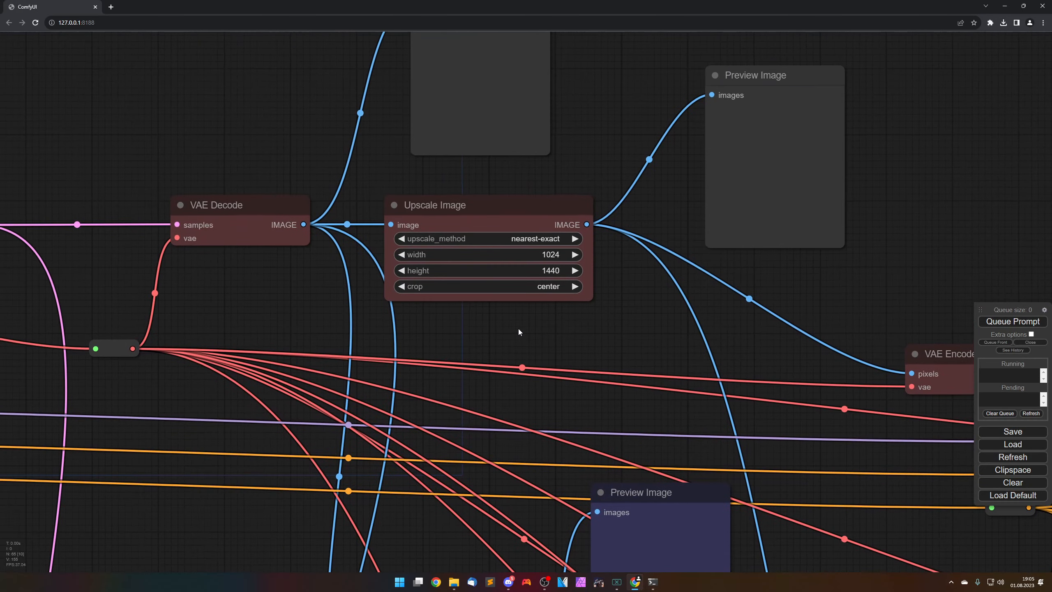
click(484, 210)
Demonstrate adding a node from the image upscaling category near the Upscale Image node, and remove that extra node.
click(405, 169)
right_click(406, 169)
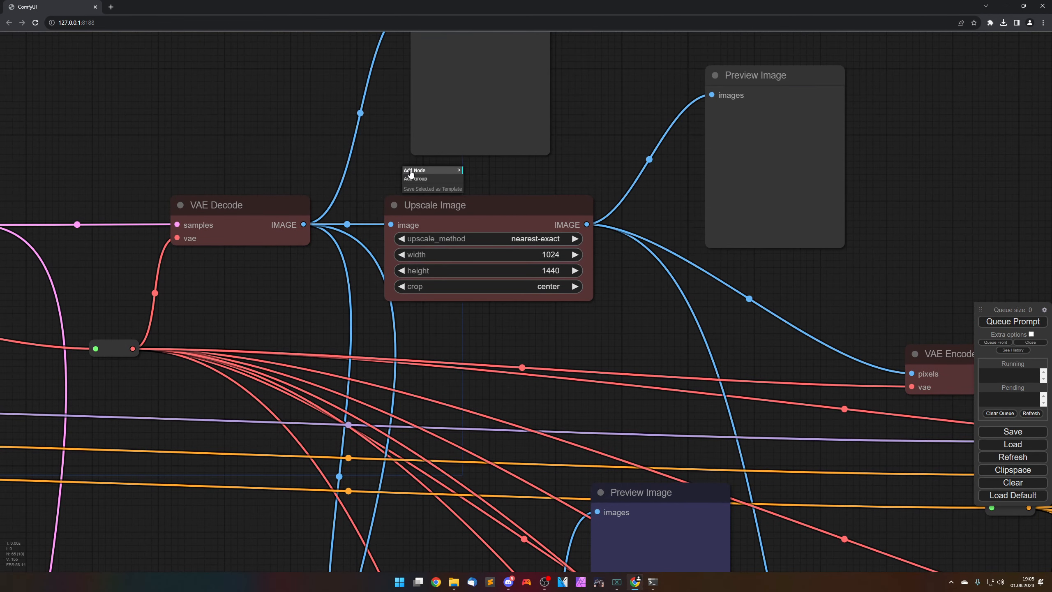
click(417, 170)
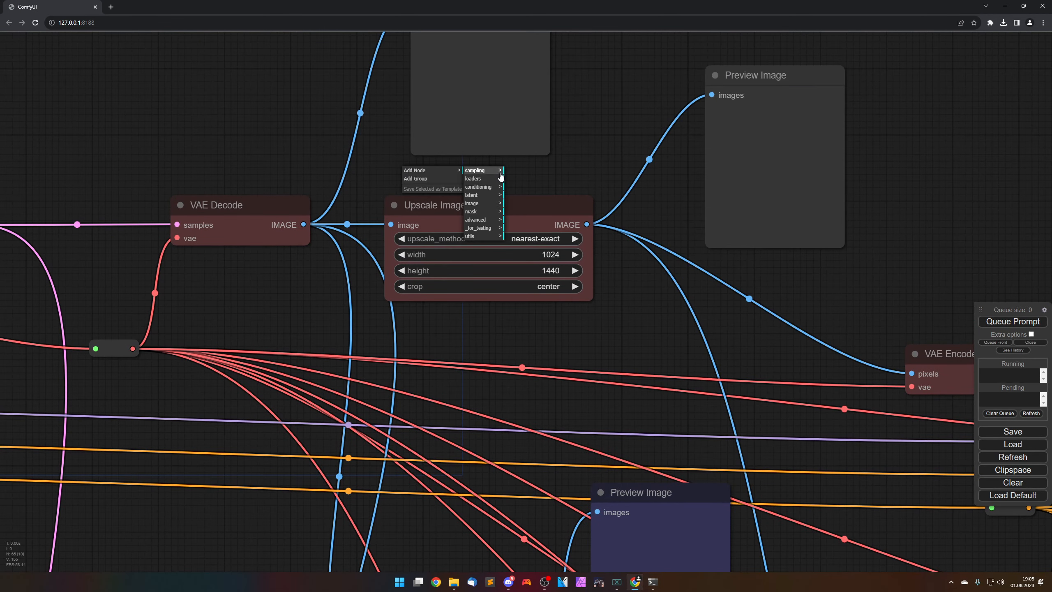
click(482, 203)
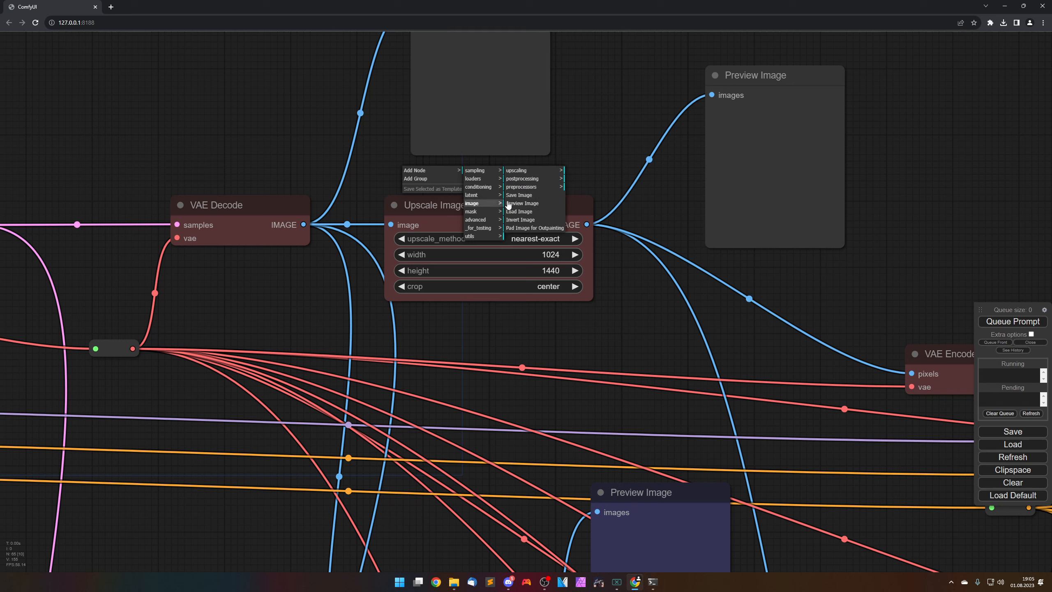
click(526, 181)
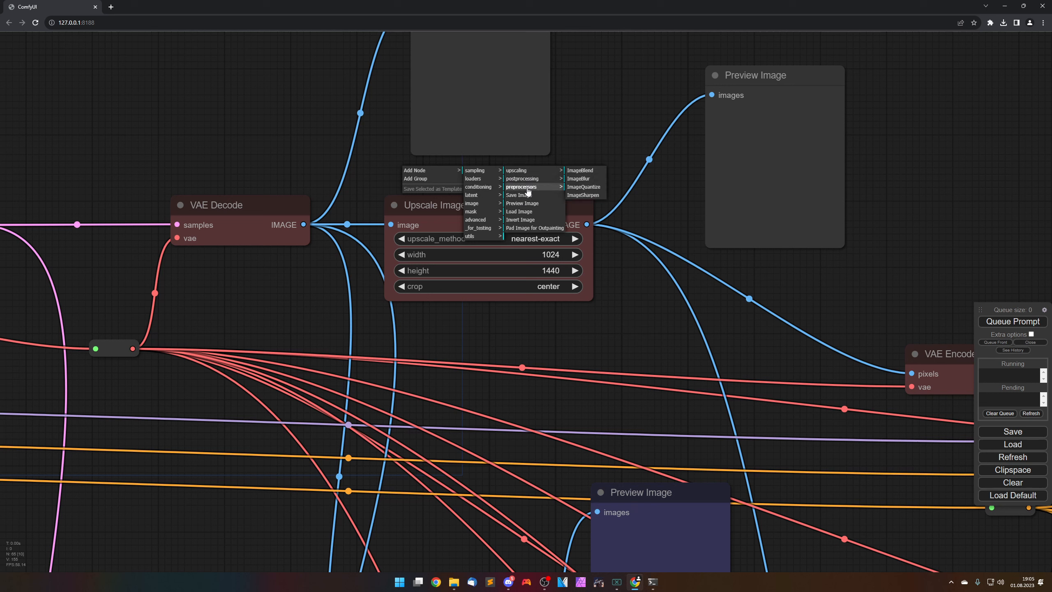
click(527, 186)
click(527, 172)
click(581, 171)
drag(538, 164, 575, 172)
right_click(575, 172)
click(595, 322)
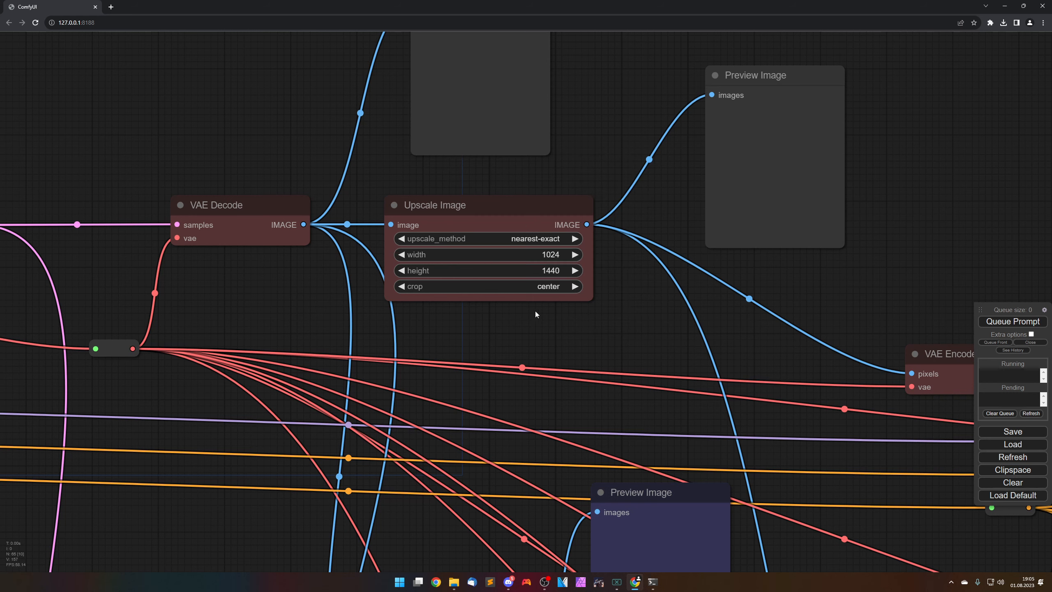
Follow the first KSampler's output through VAE Decode into the Upscale Image node and examine that node's settings and outgoing links.
click(494, 212)
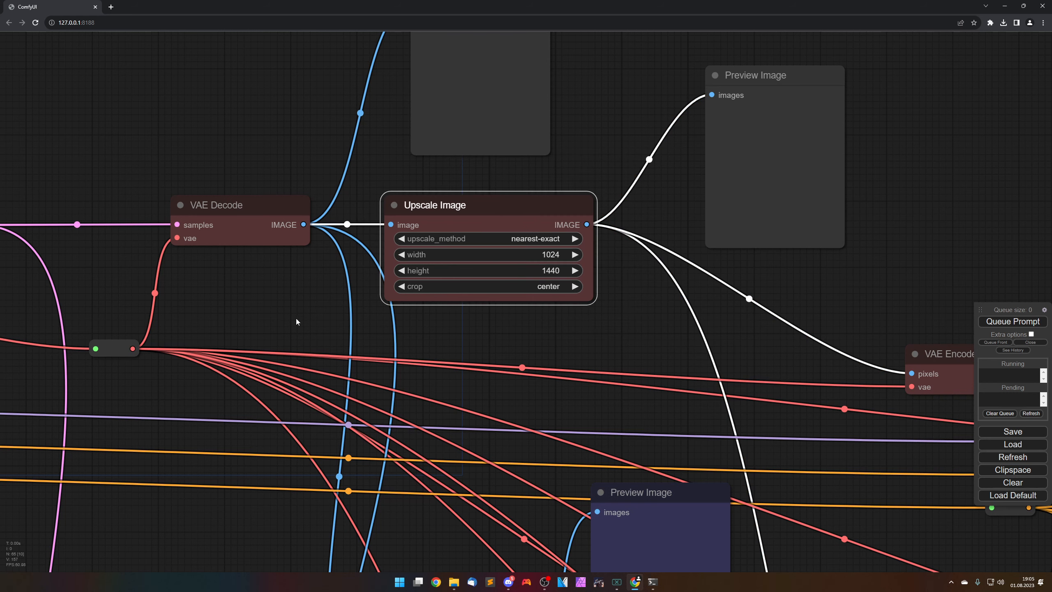
scroll(296, 322, down, 3)
drag(109, 287, 301, 294)
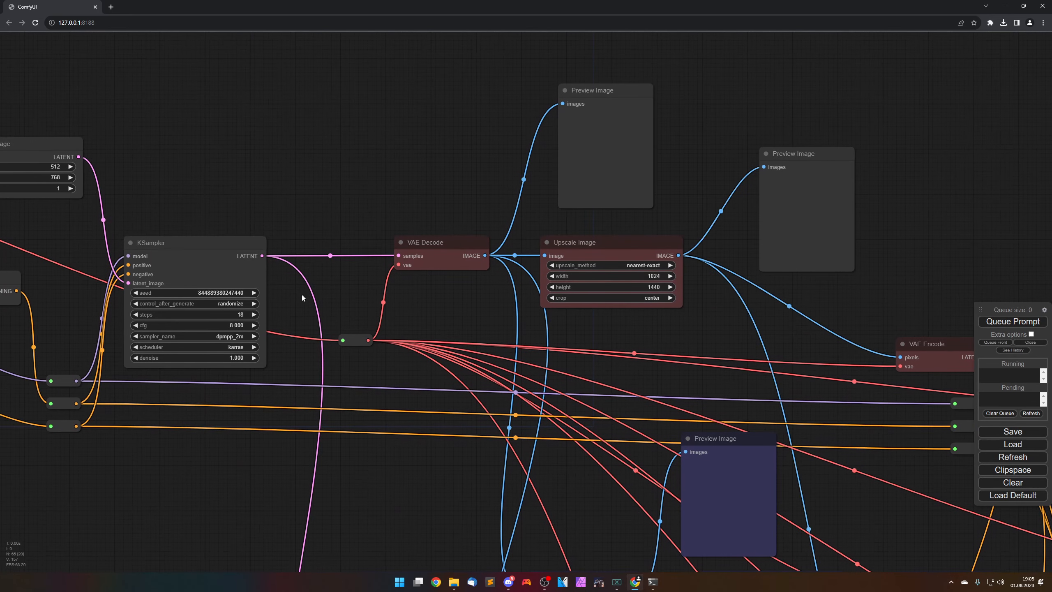
click(194, 265)
click(444, 267)
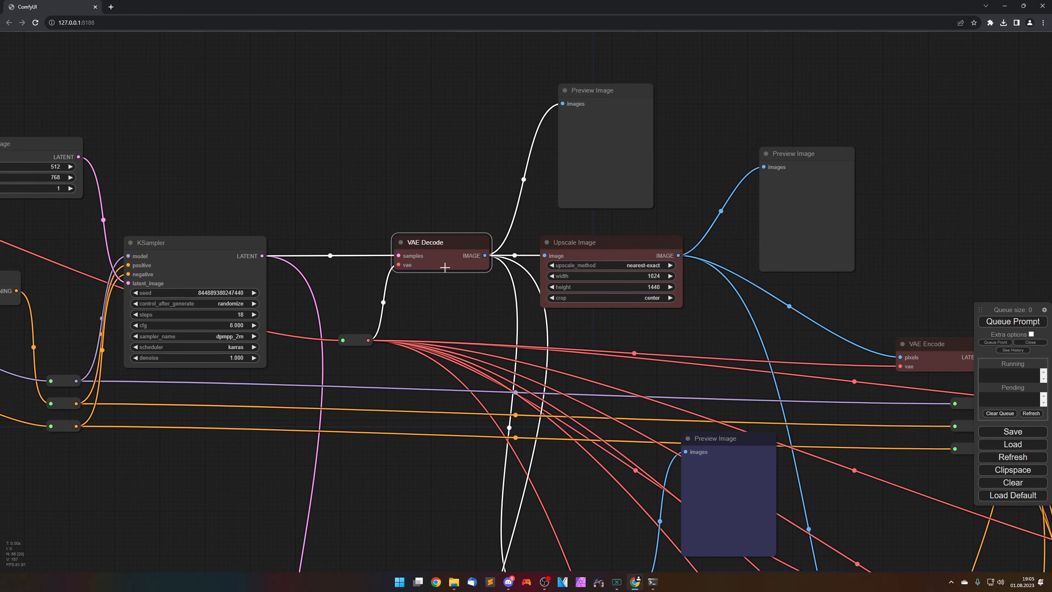
drag(470, 316, 253, 294)
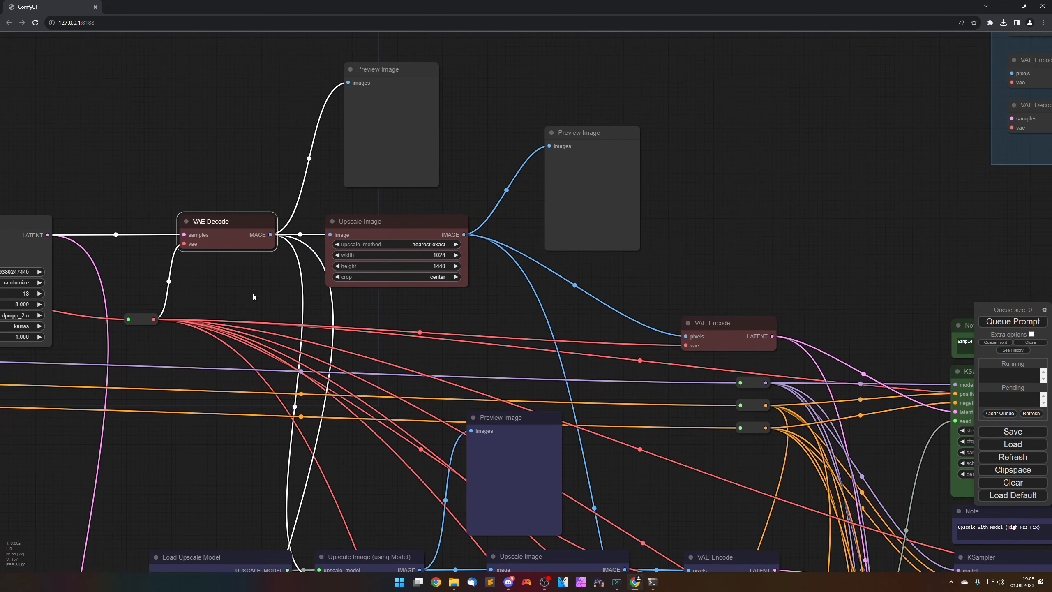
click(396, 225)
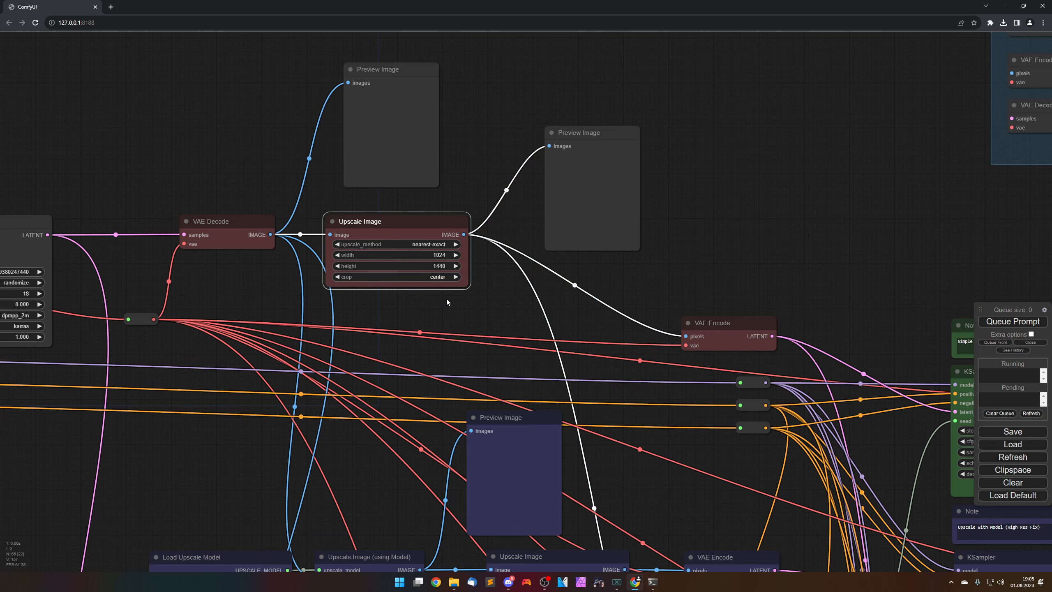
scroll(441, 293, up, 5)
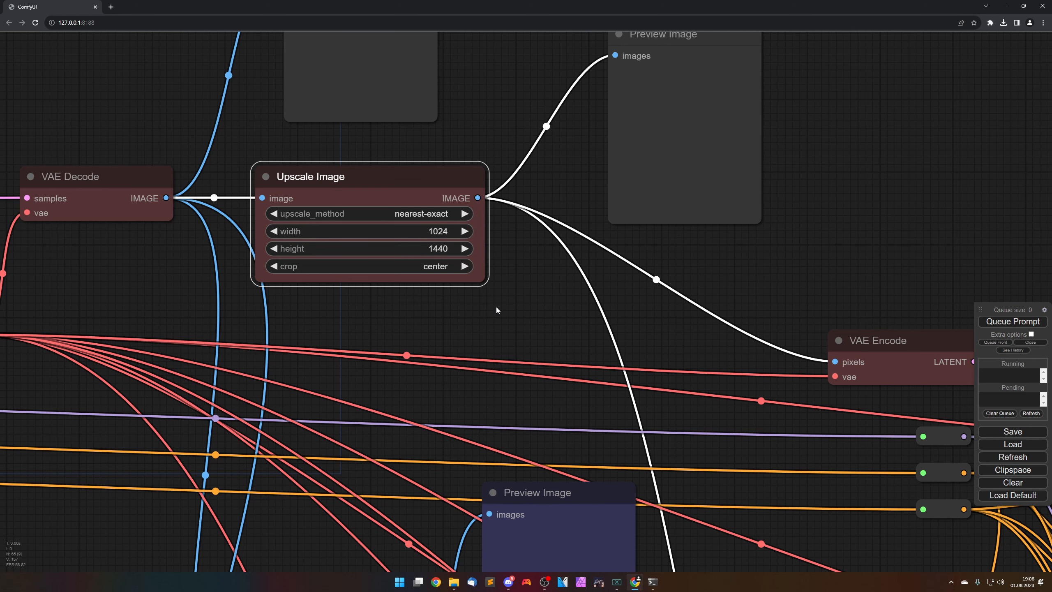
scroll(497, 308, down, 4)
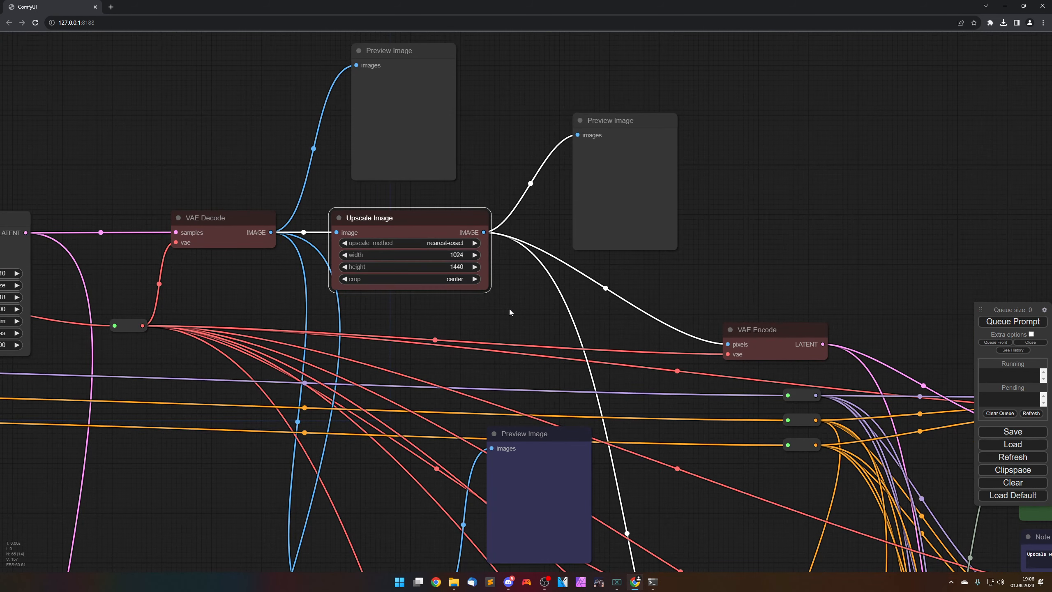
click(510, 310)
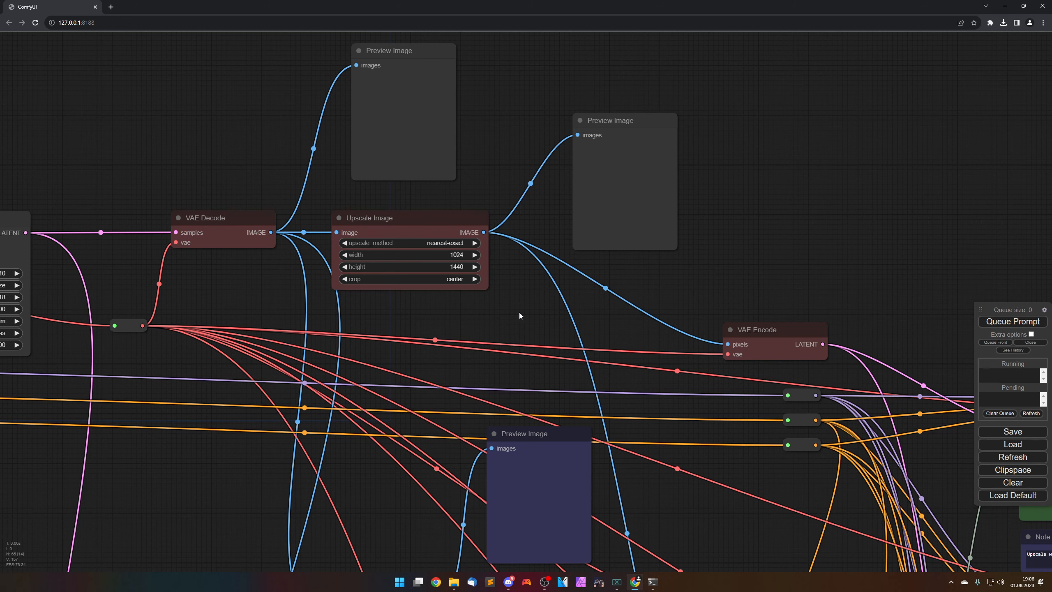
Follow the red Upscale Image output through VAE Encode into the green KSampler, and on to its VAE Decode and Save Image nodes.
drag(620, 328, 356, 260)
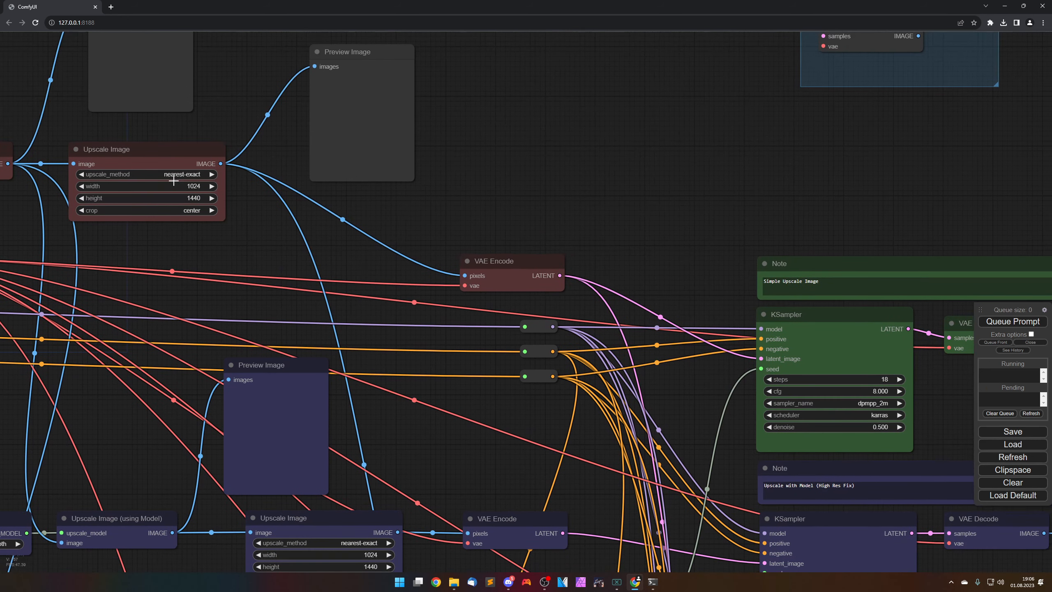
click(486, 261)
click(787, 314)
drag(703, 430, 392, 322)
scroll(392, 322, down, 5)
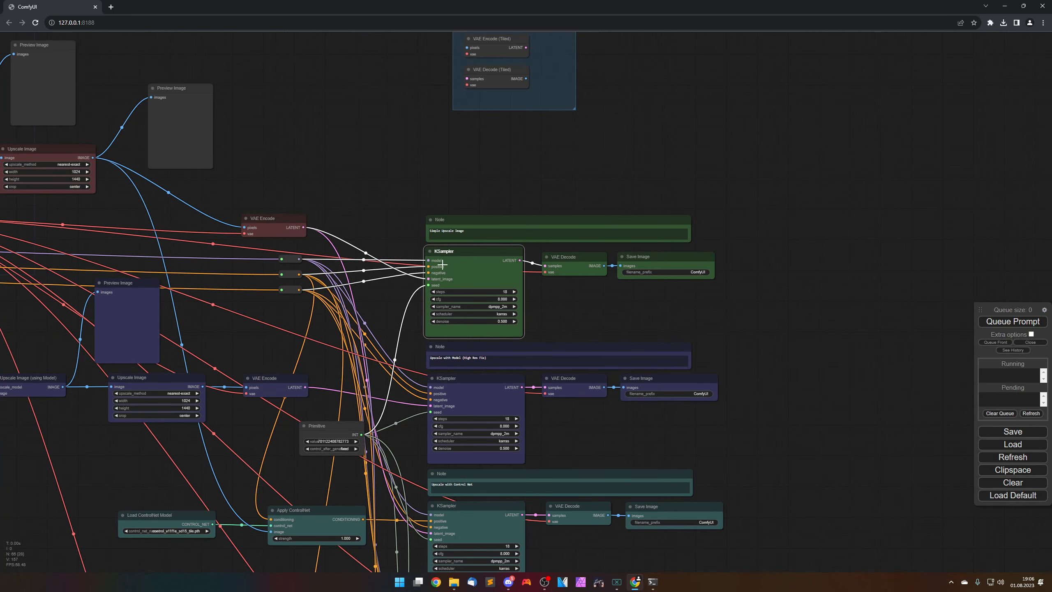
scroll(261, 317, down, 2)
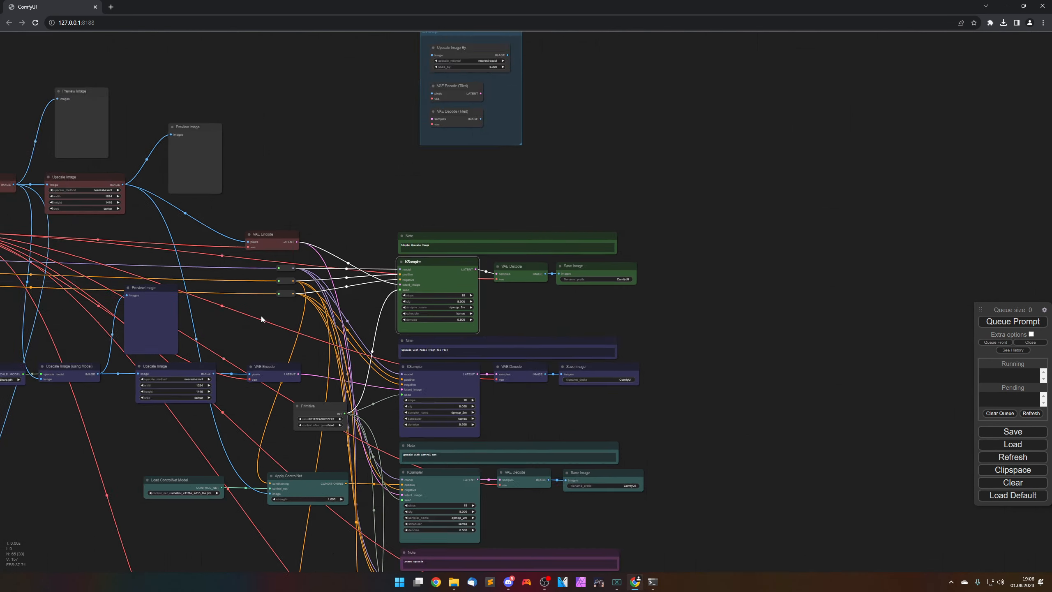
scroll(261, 317, down, 2)
drag(113, 331, 450, 347)
scroll(565, 294, up, 5)
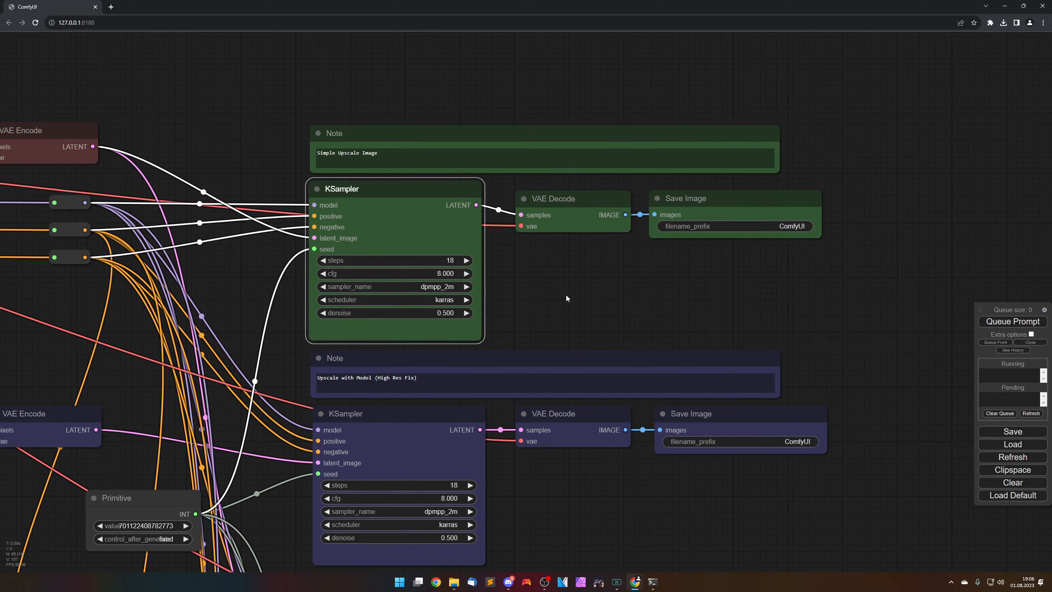
drag(566, 297, 543, 292)
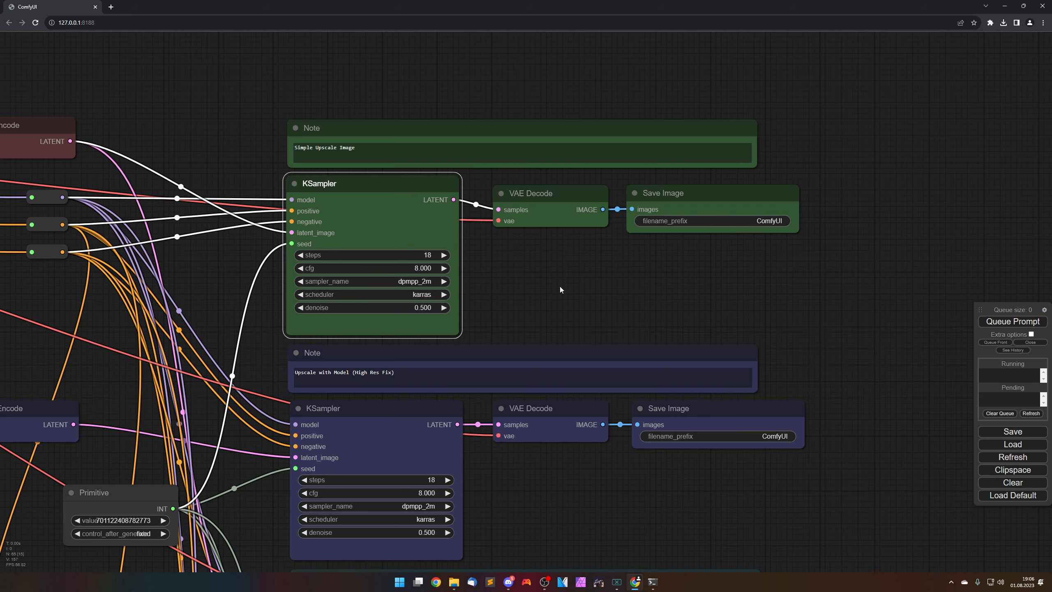
scroll(560, 286, down, 6)
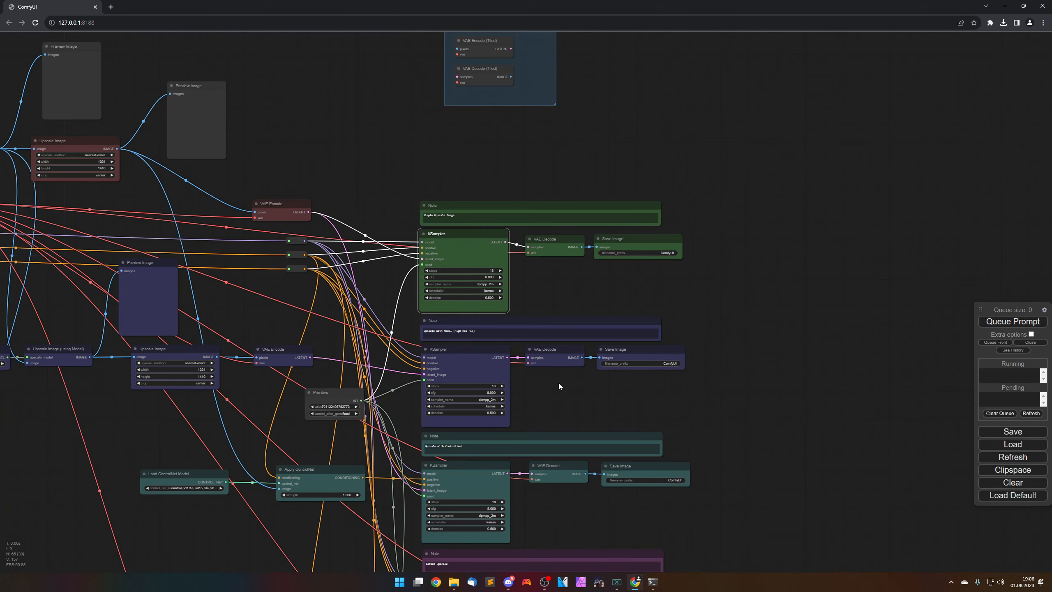
Inspect the Primitive node's seed links to the samplers and the green KSampler's option to convert its seed between input and widget.
drag(564, 316, 563, 261)
click(341, 285)
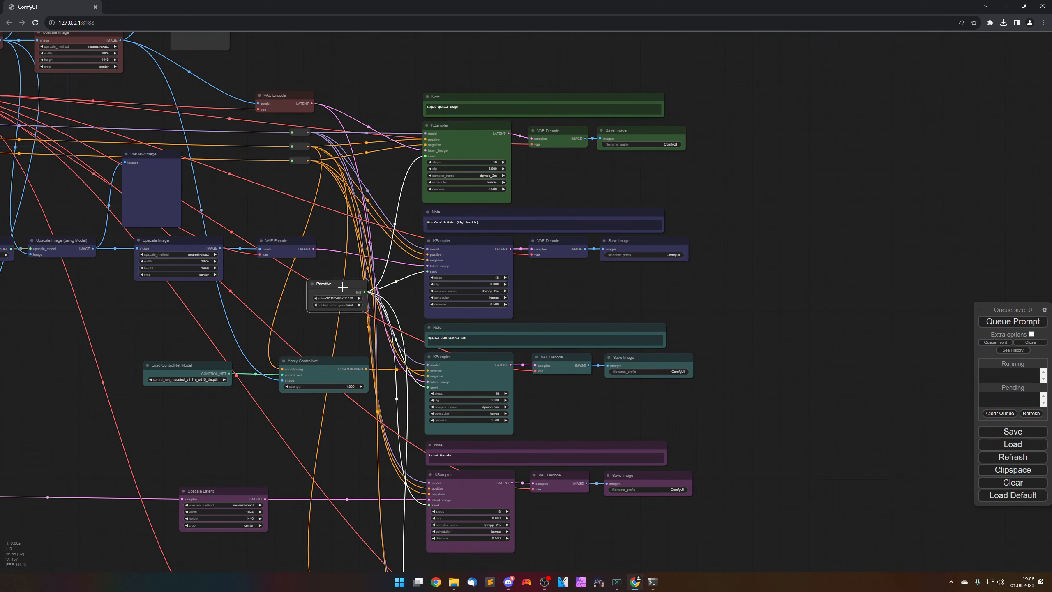
right_click(473, 149)
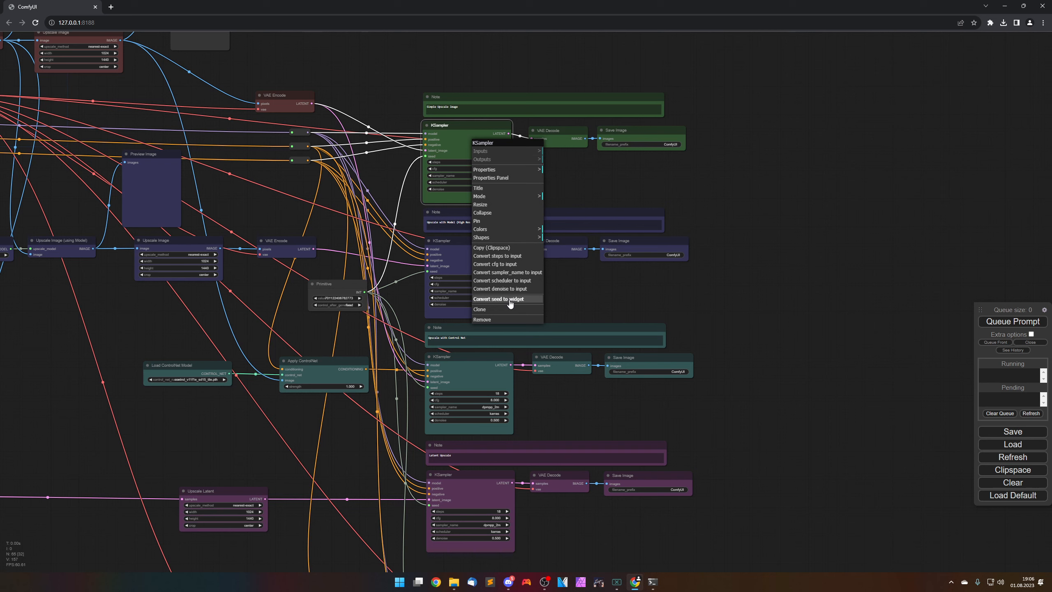
click(570, 183)
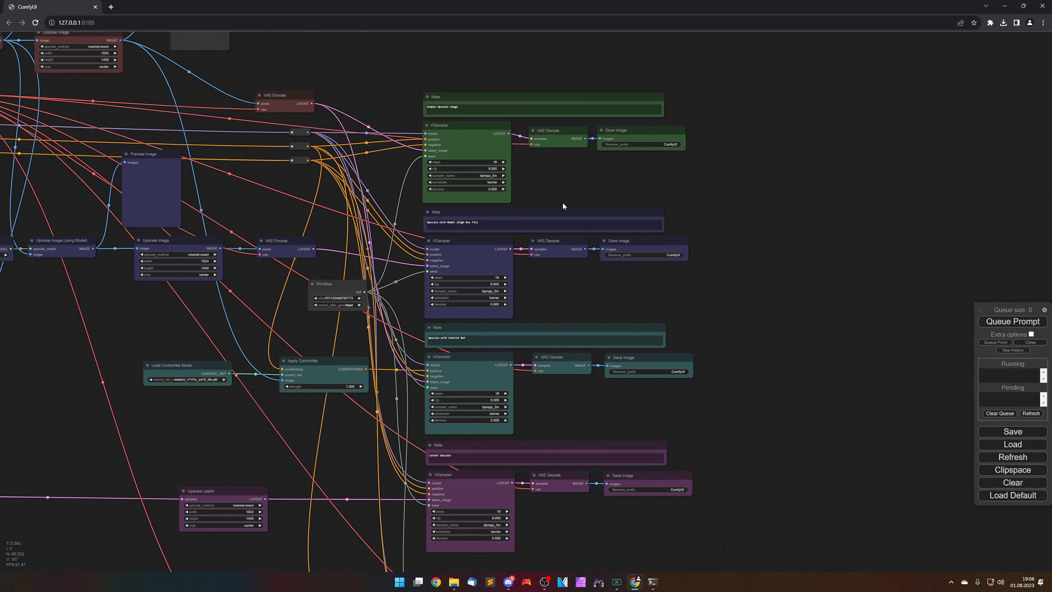
Compare the sampler settings across the coloured upscale branches, and locate the nodes feeding the Upscale with Model (High Res Fix) branch.
scroll(547, 186, up, 5)
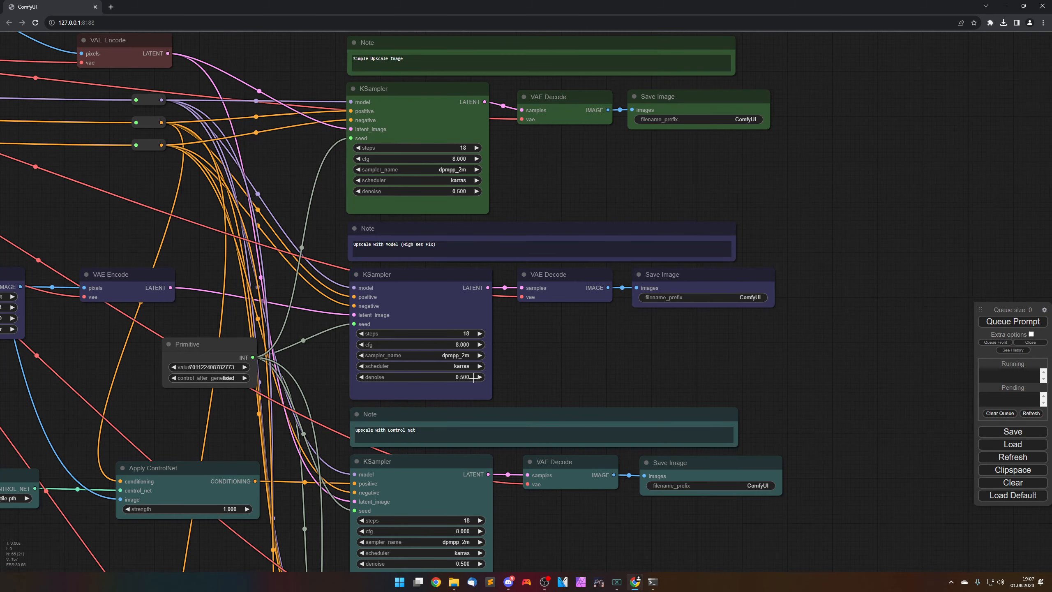
scroll(573, 367, down, 4)
drag(573, 360, 568, 342)
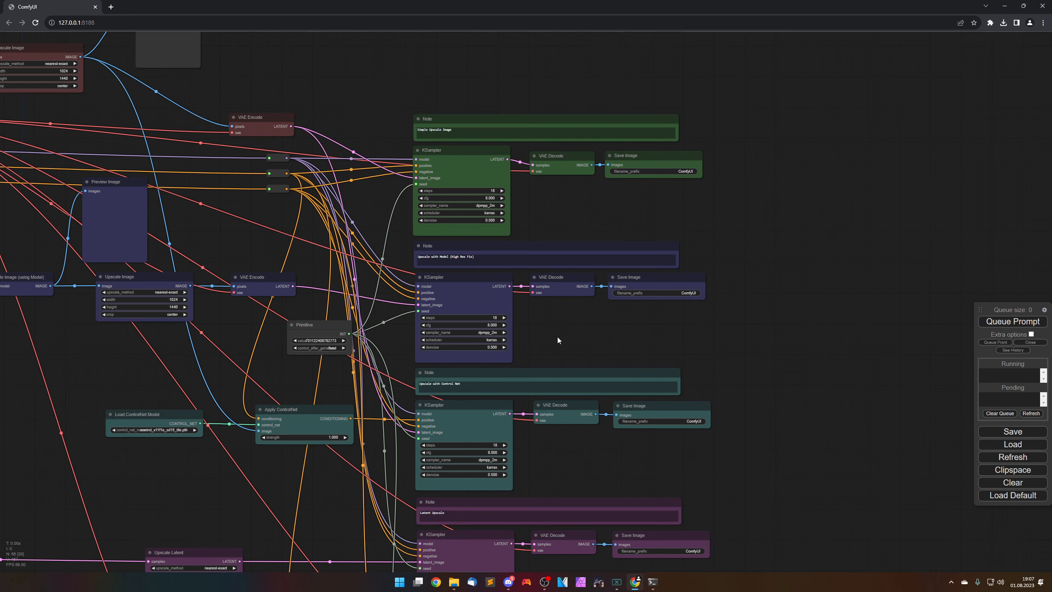
scroll(559, 337, down, 2)
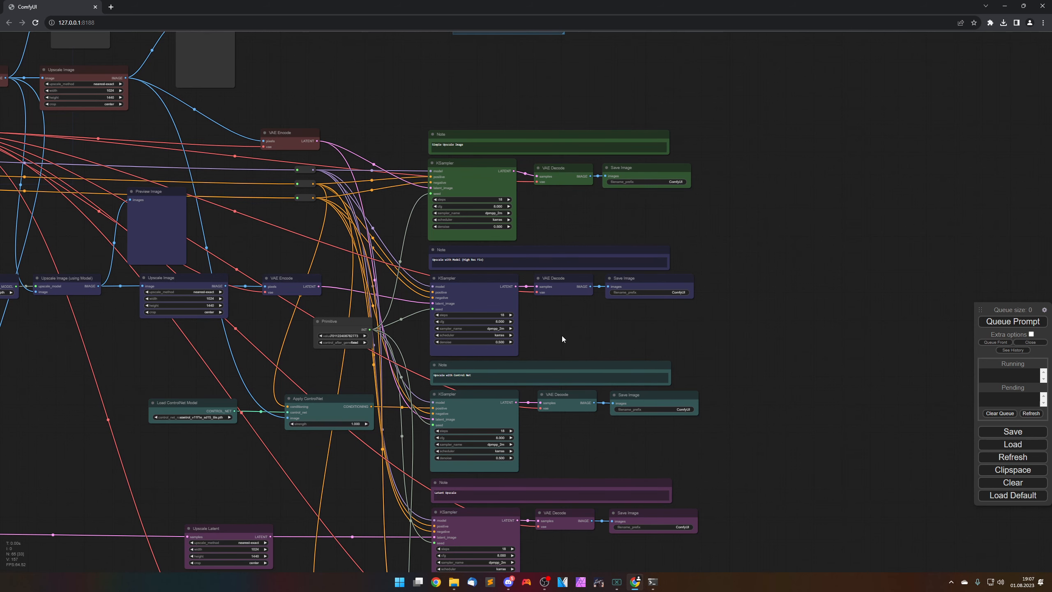
drag(566, 330, 625, 390)
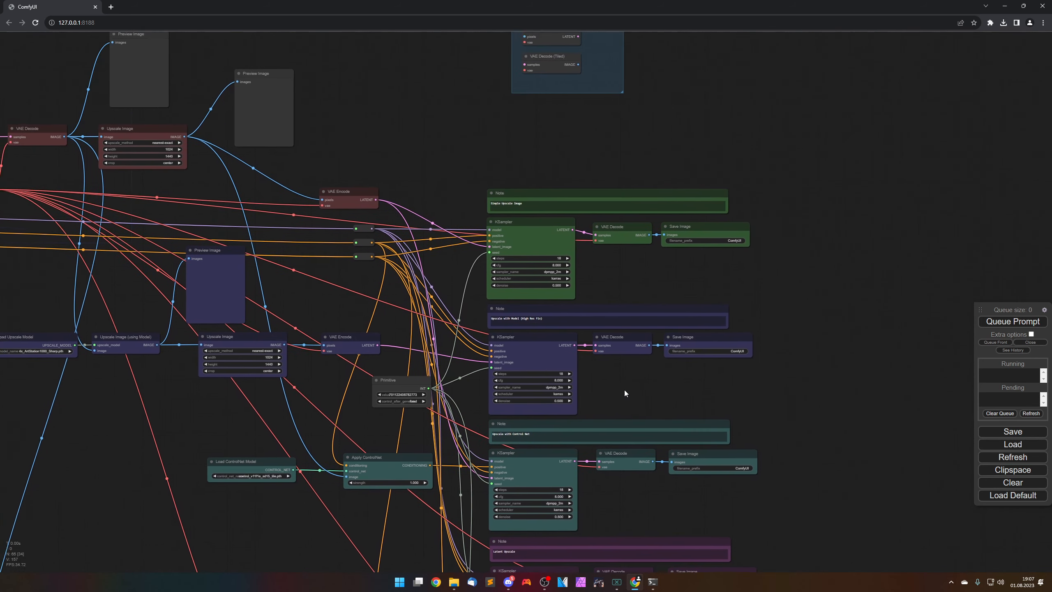
scroll(497, 322, up, 3)
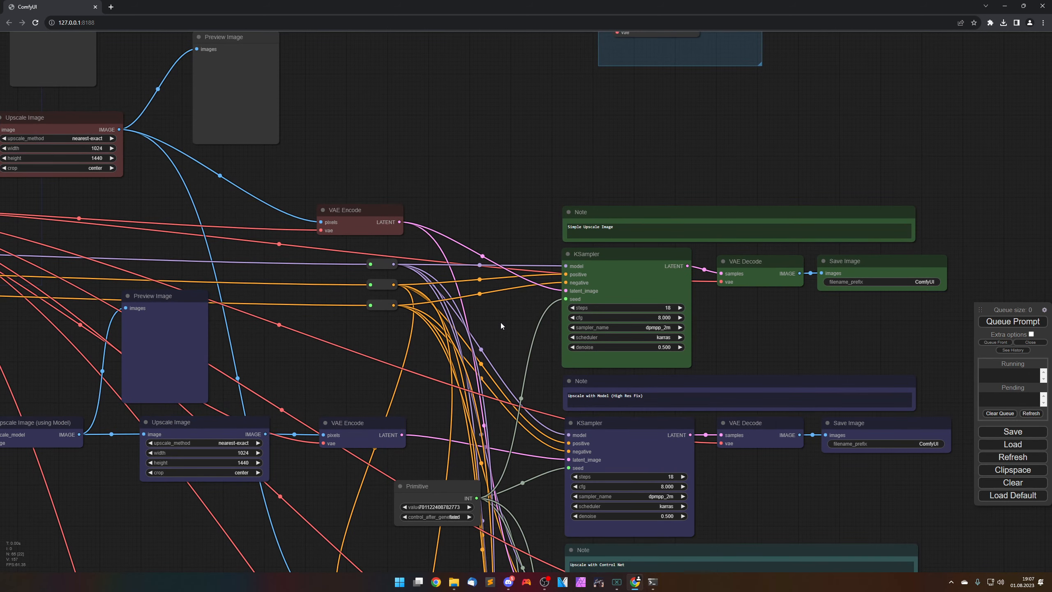
scroll(506, 328, down, 1)
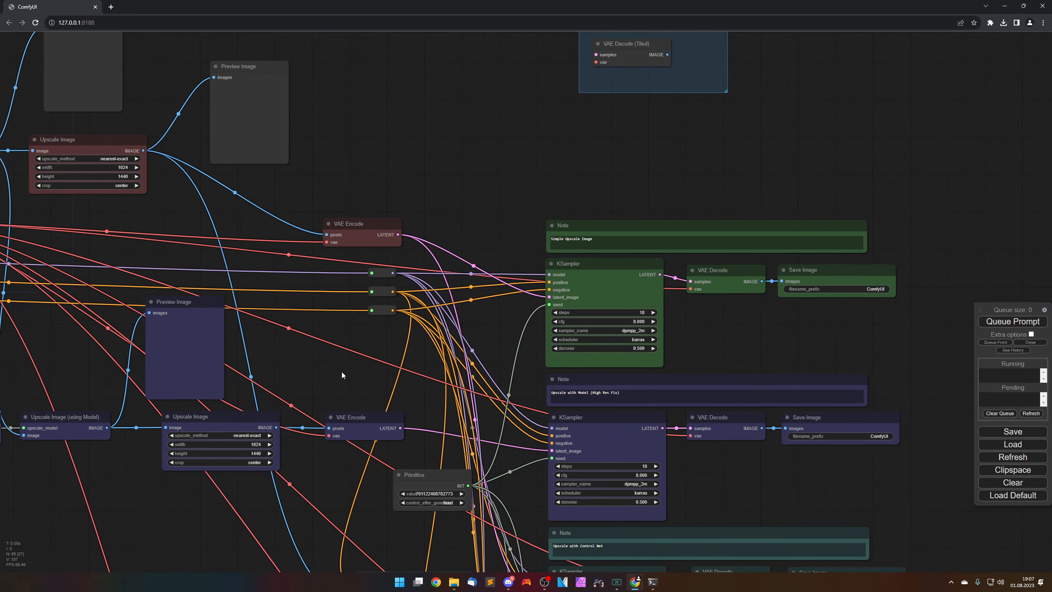
Demonstrate adding a Load Upscale Model node from the loaders category, placed below the existing Load Upscale Model node.
drag(332, 378, 667, 258)
scroll(366, 382, up, 5)
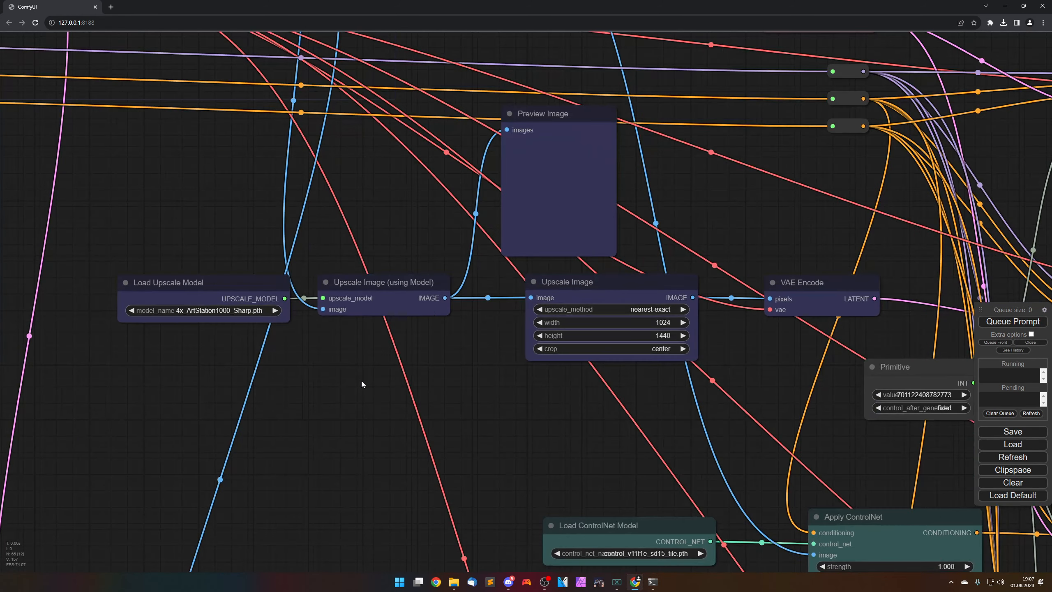
drag(345, 382, 488, 371)
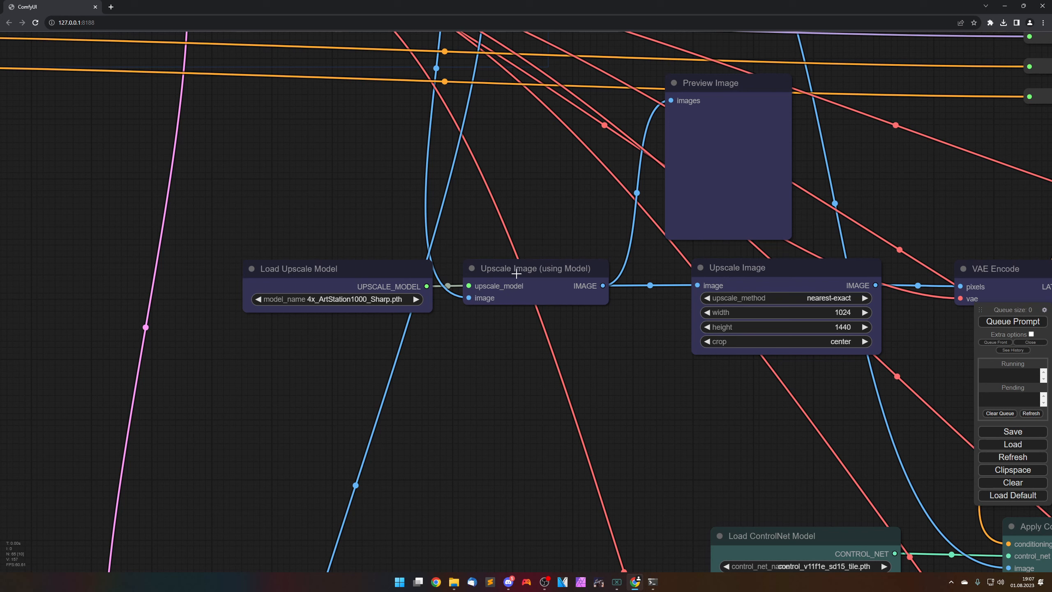
right_click(312, 377)
click(315, 378)
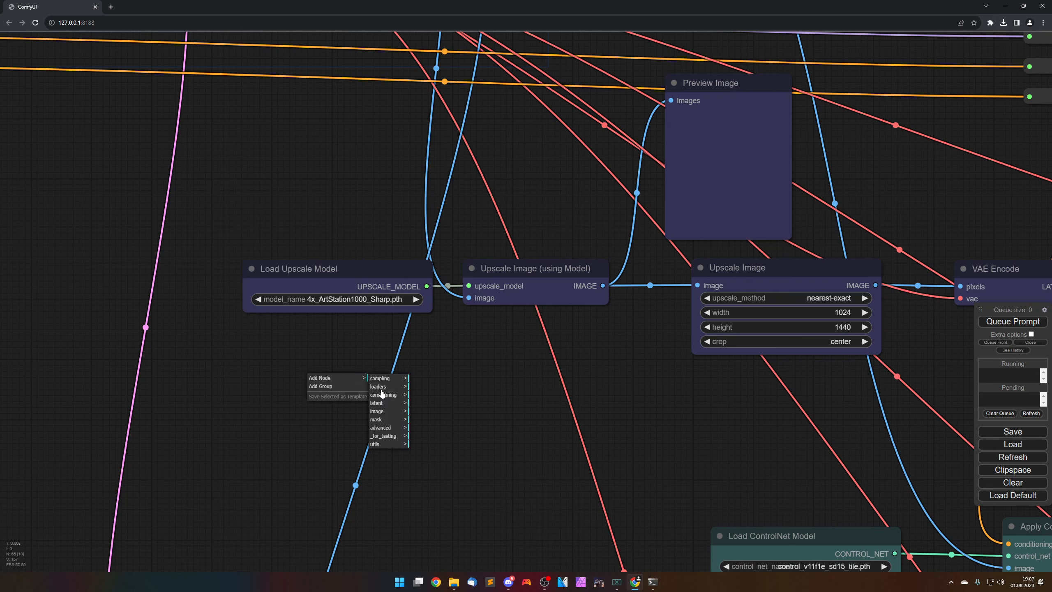
click(383, 413)
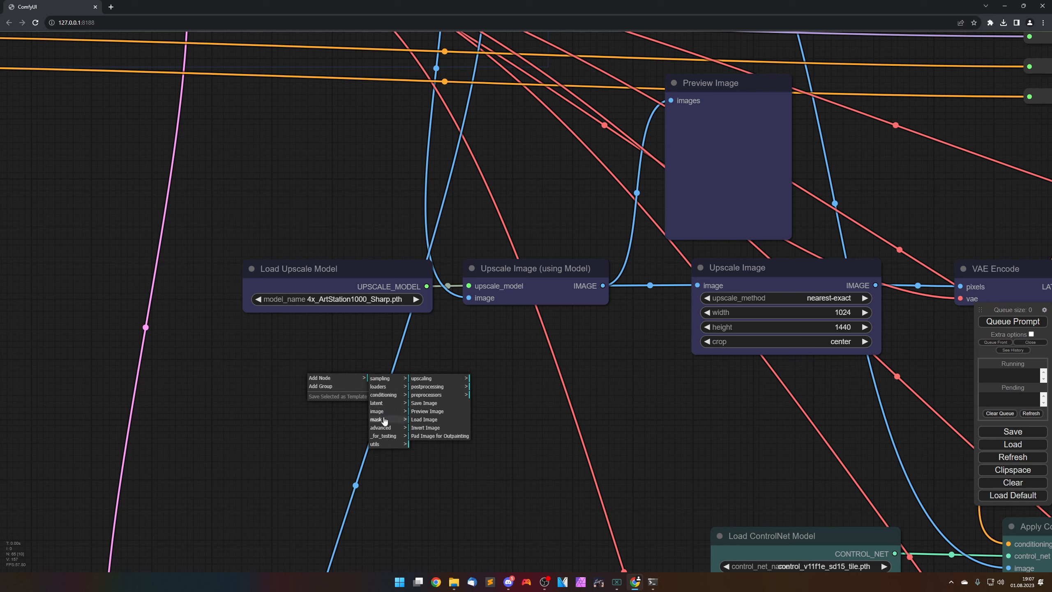
click(382, 378)
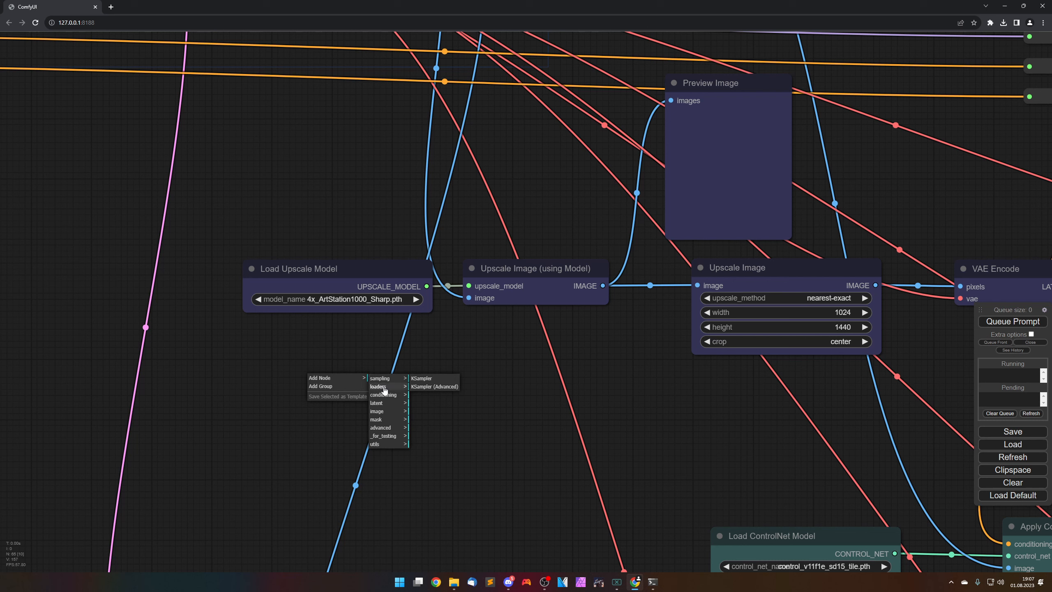
click(384, 387)
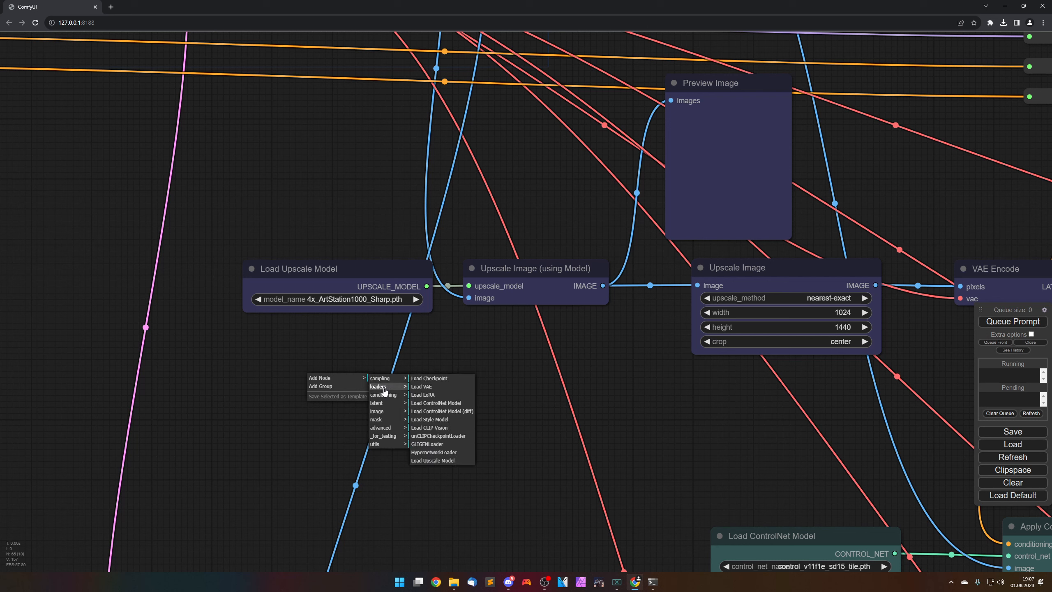
click(433, 460)
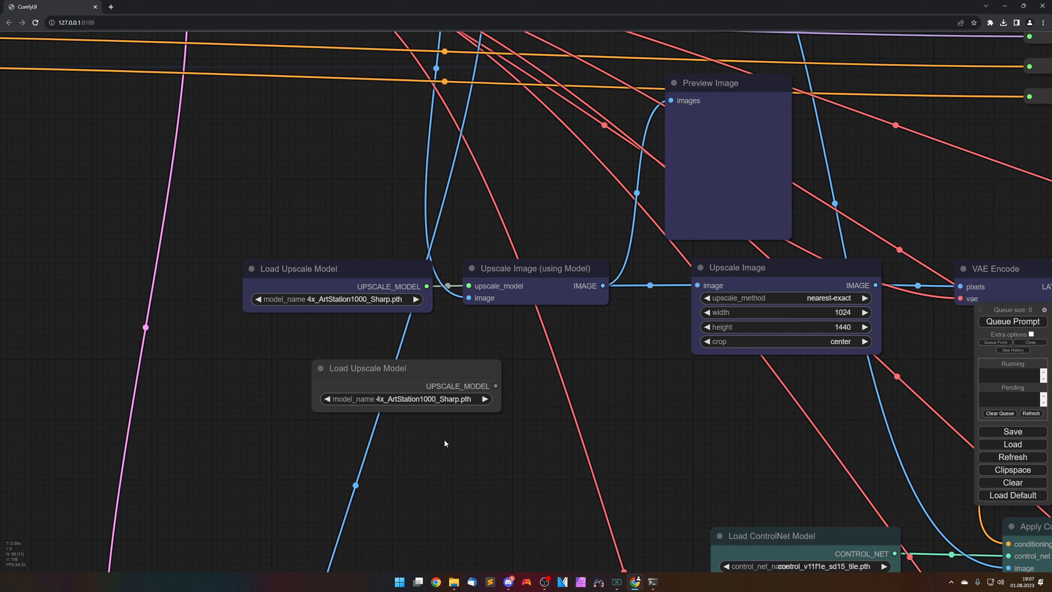
drag(428, 367, 325, 360)
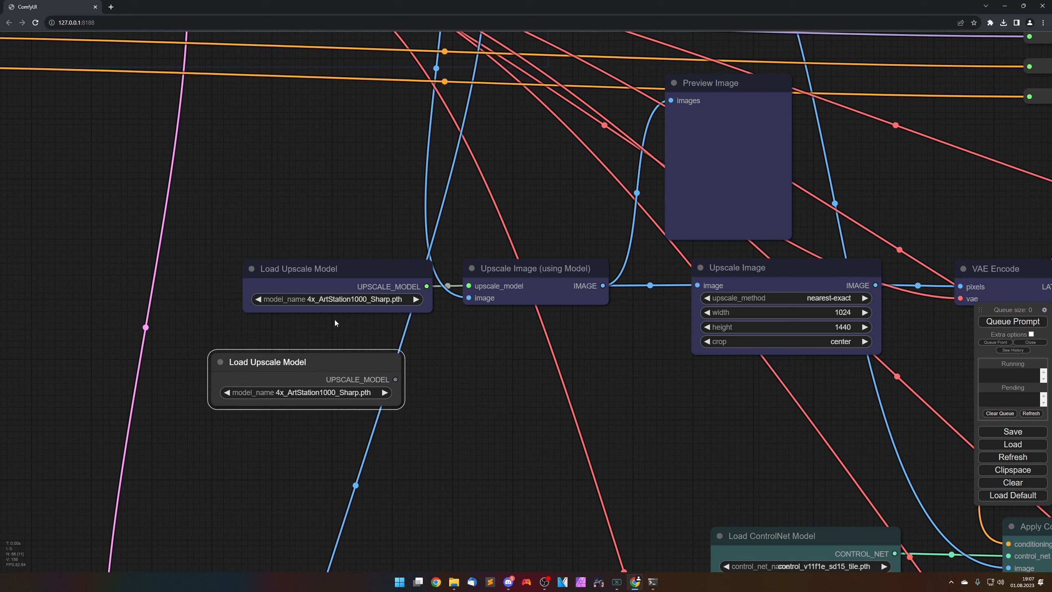
Add an Upscale Image (using Model) node beside the extra loader and connect the loader's UPSCALE_MODEL output to its upscale_model input.
right_click(485, 357)
click(495, 357)
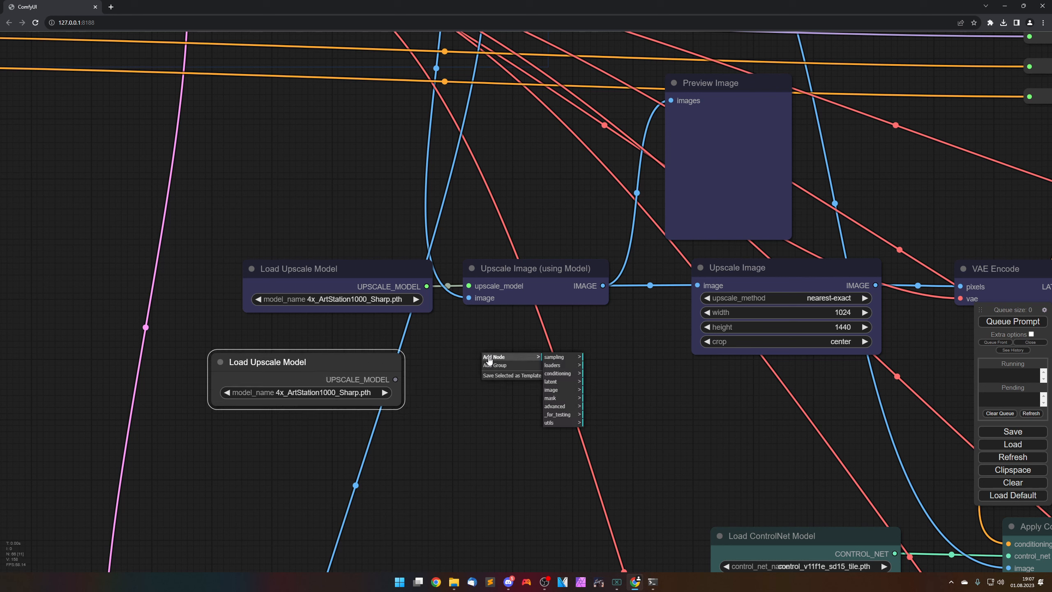
click(557, 394)
click(596, 357)
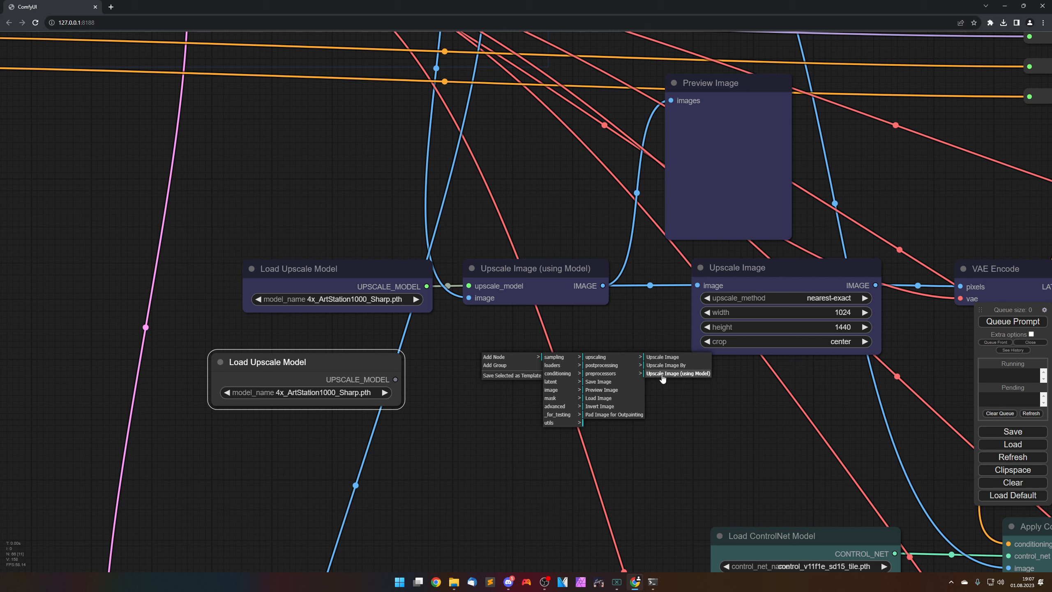
click(663, 373)
drag(580, 342, 542, 354)
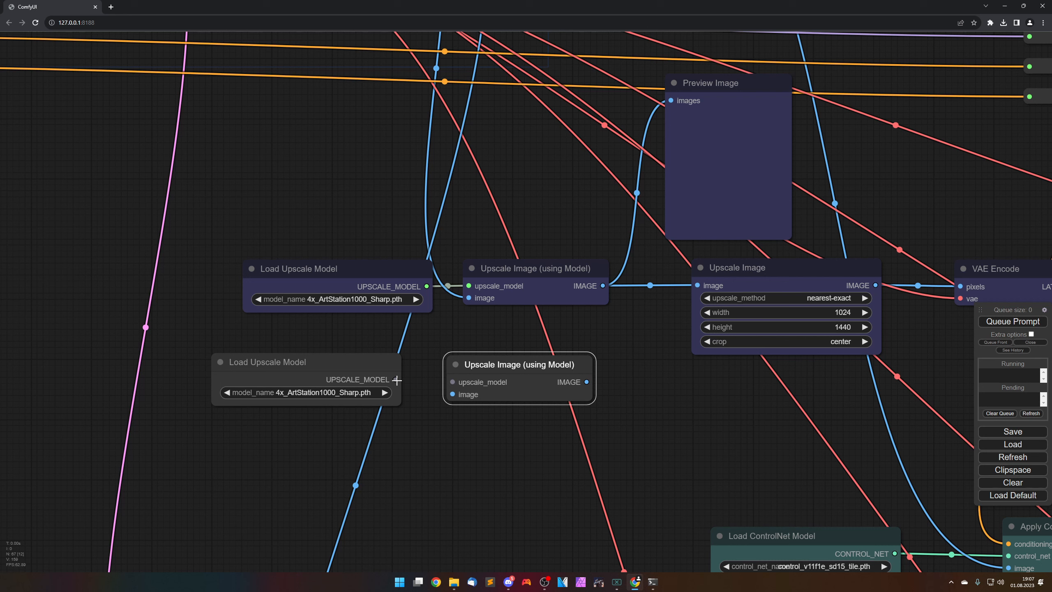
drag(397, 380, 500, 366)
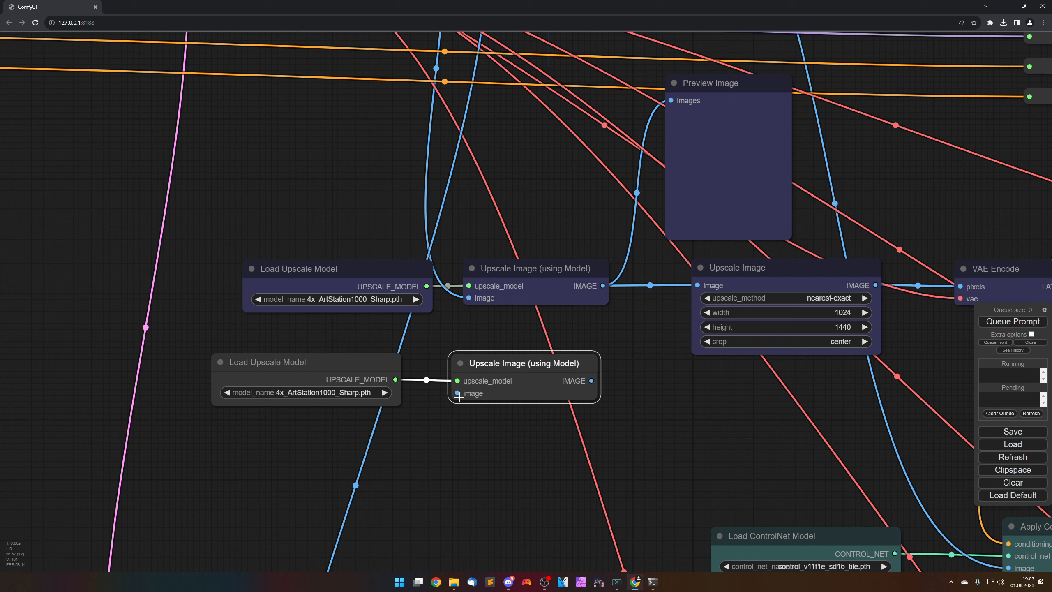
Remove the extra Upscale Image (using Model) node and the extra Load Upscale Model node.
right_click(514, 363)
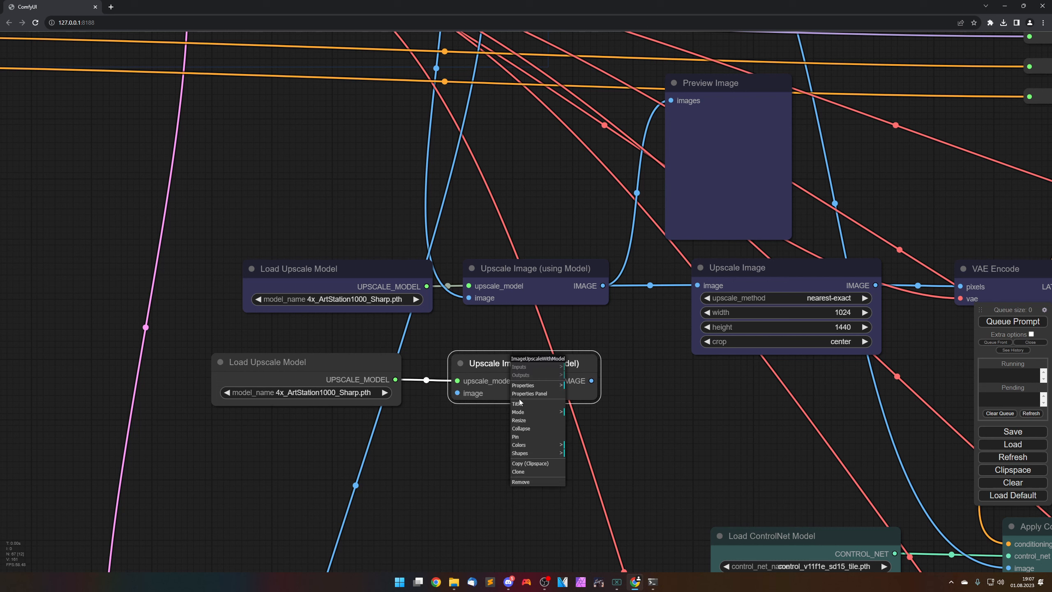
click(524, 482)
click(344, 363)
right_click(344, 364)
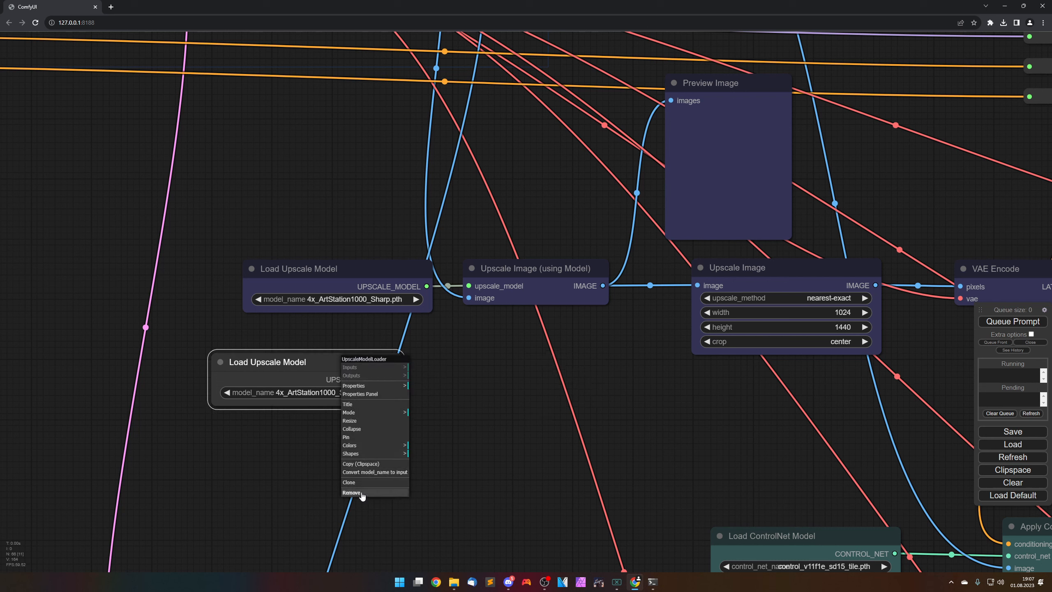
click(352, 492)
Examine the High Res Fix branch's Load Upscale Model choice and its Upscale Image size settings, comparing them with the red Upscale Image node.
click(737, 267)
scroll(664, 361, down, 5)
drag(663, 360, 403, 481)
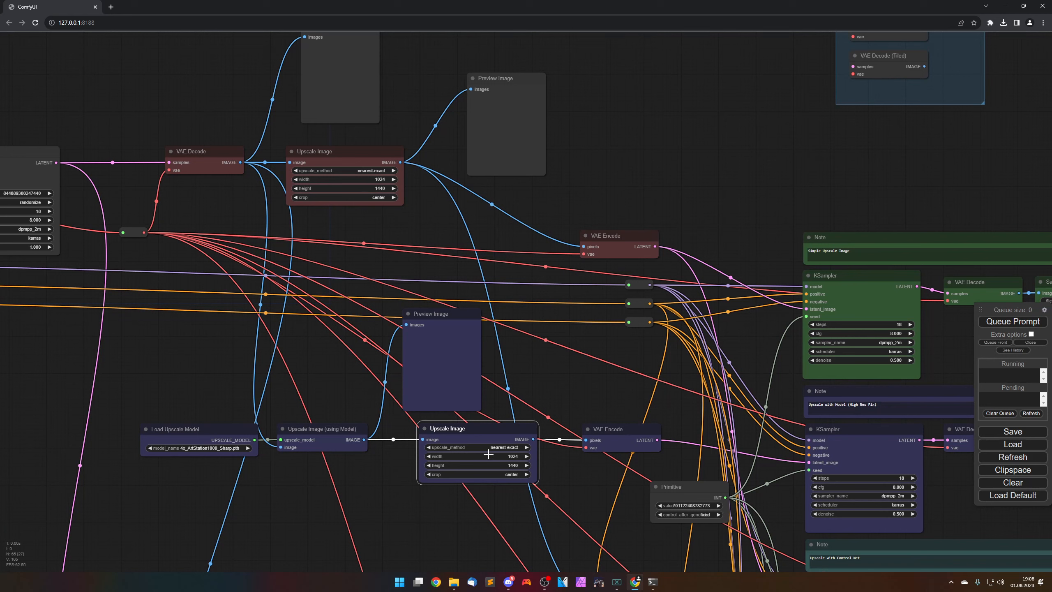
drag(368, 490, 577, 436)
scroll(479, 457, up, 7)
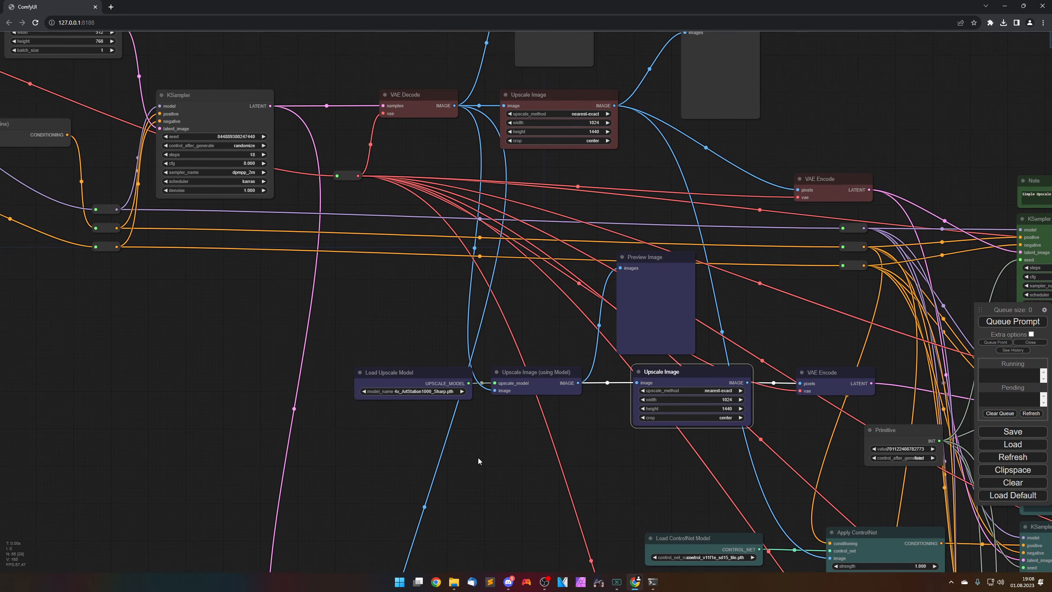
scroll(476, 451, up, 5)
drag(324, 404, 455, 414)
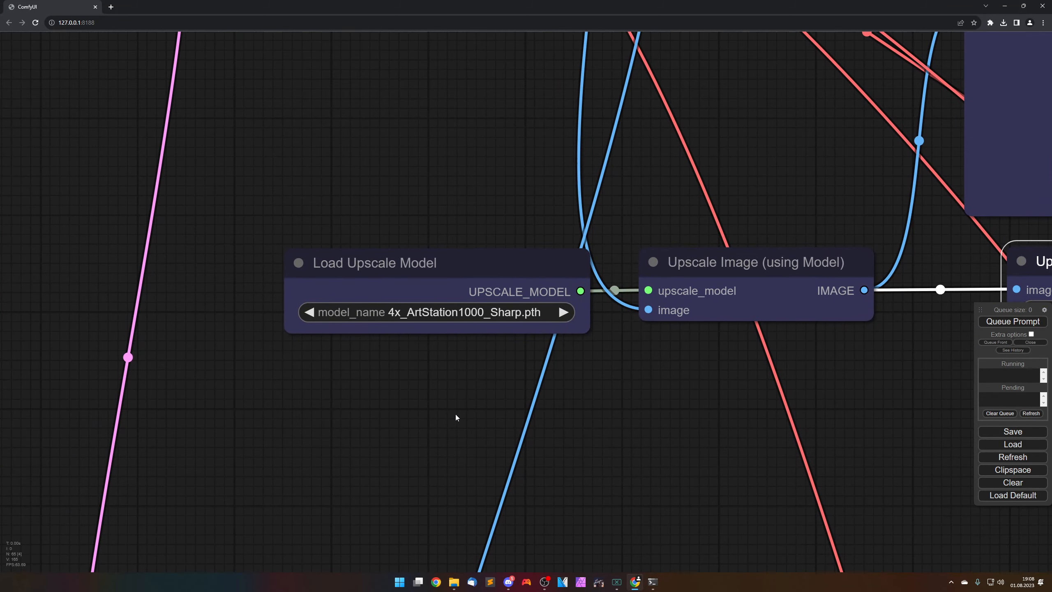
scroll(422, 377, down, 9)
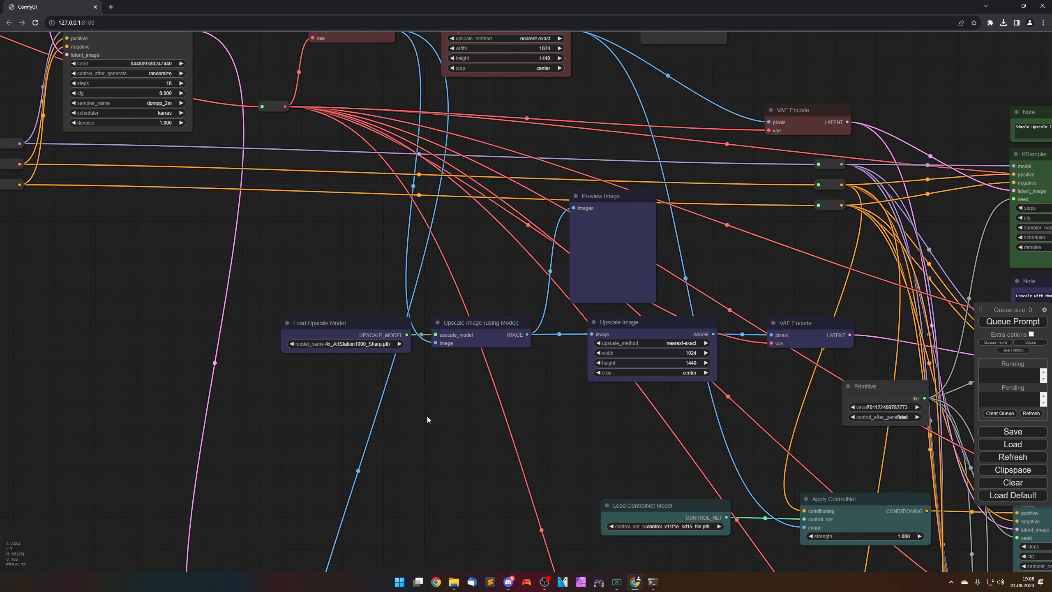
drag(570, 427, 442, 408)
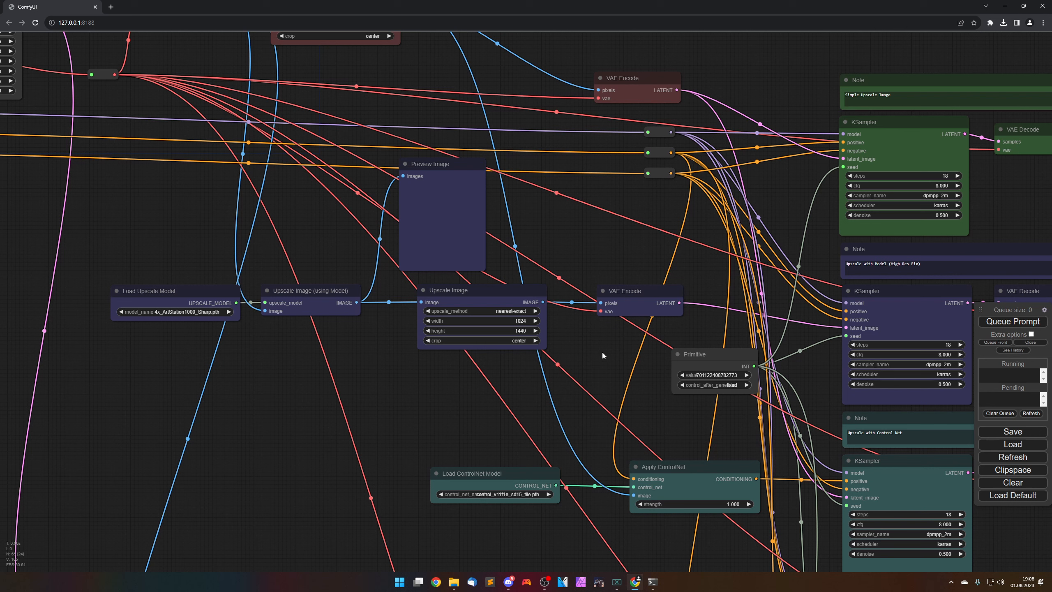
click(485, 299)
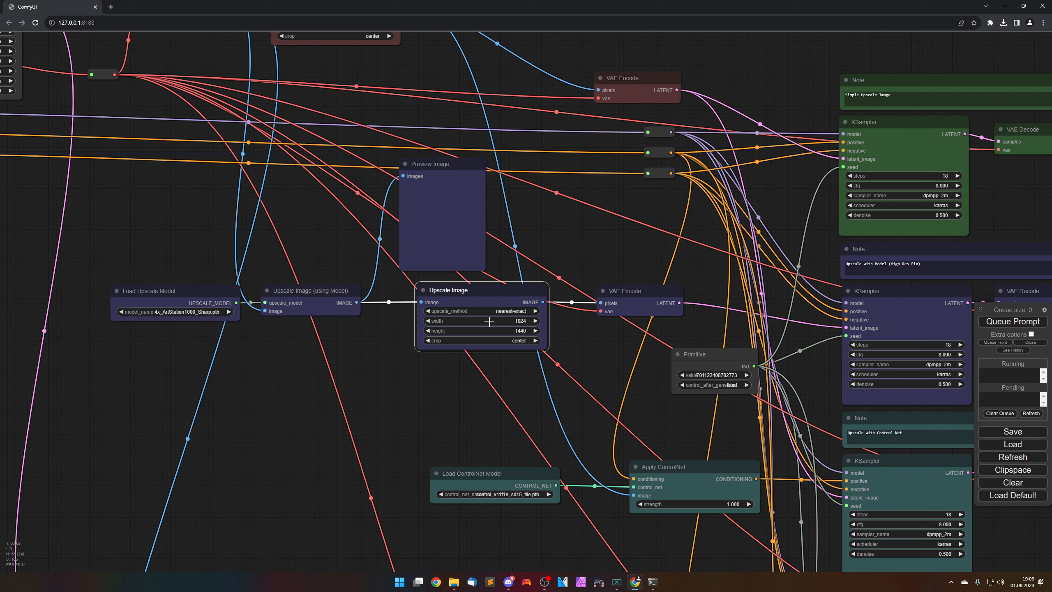
Trace the High Res Fix branch from its Upscale Image through VAE Encode, KSampler and VAE Decode to Save Image.
click(585, 346)
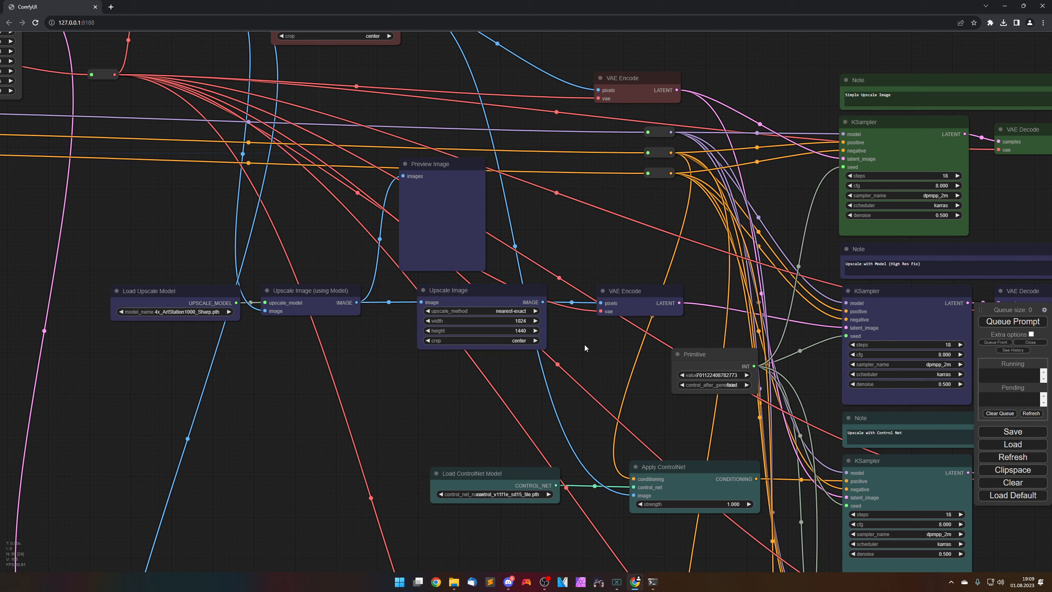
drag(593, 352, 415, 350)
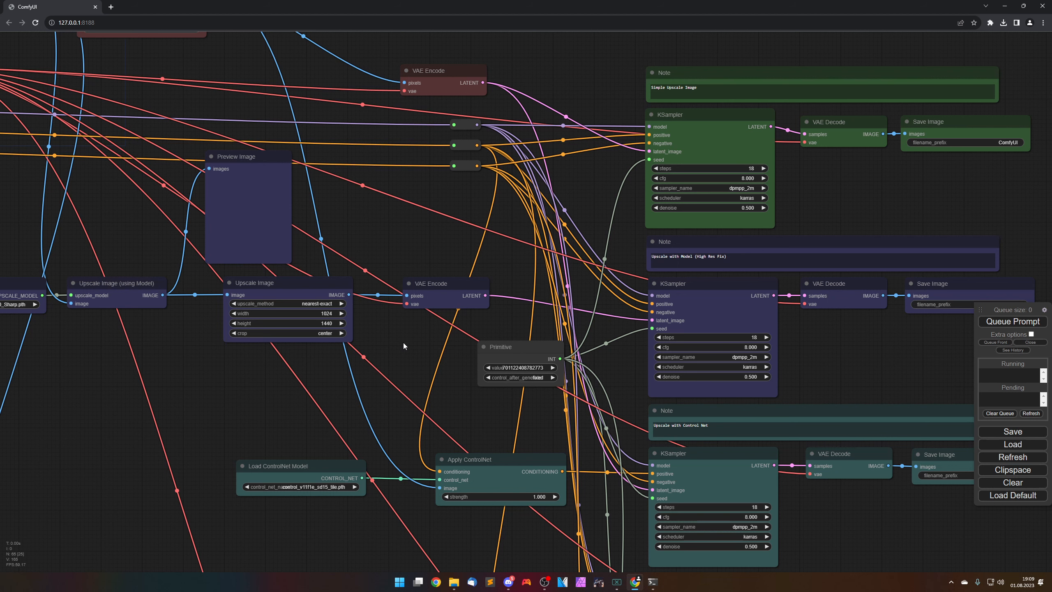
drag(396, 345, 426, 345)
click(465, 287)
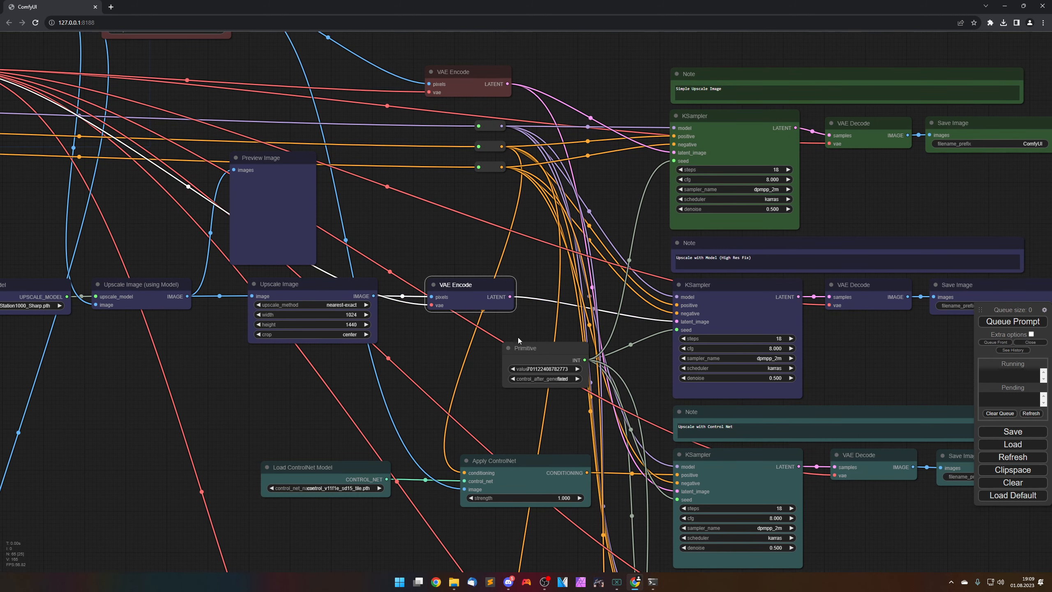
drag(833, 348, 749, 339)
click(653, 283)
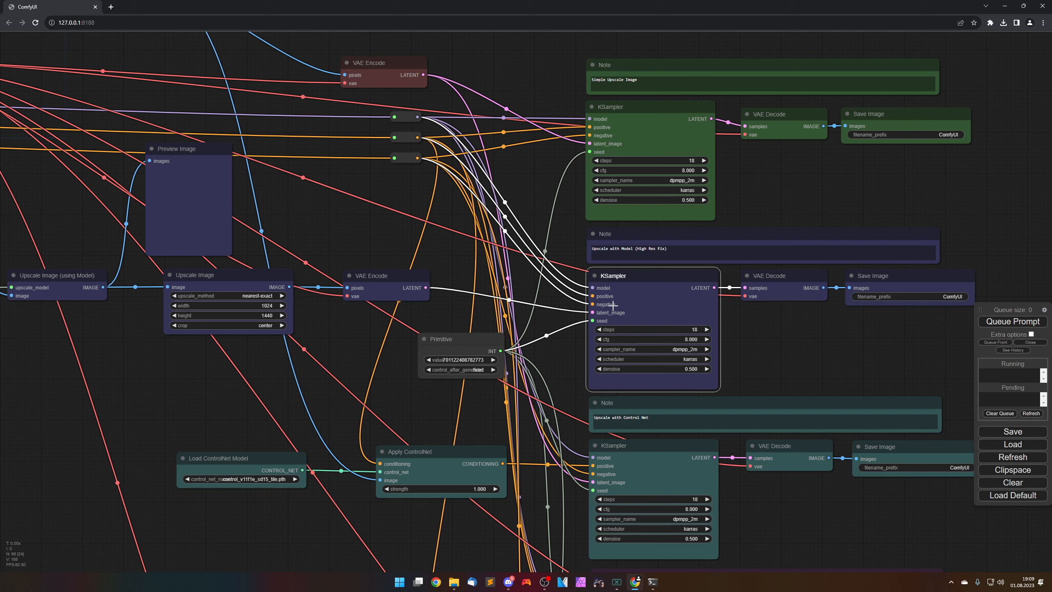
click(779, 277)
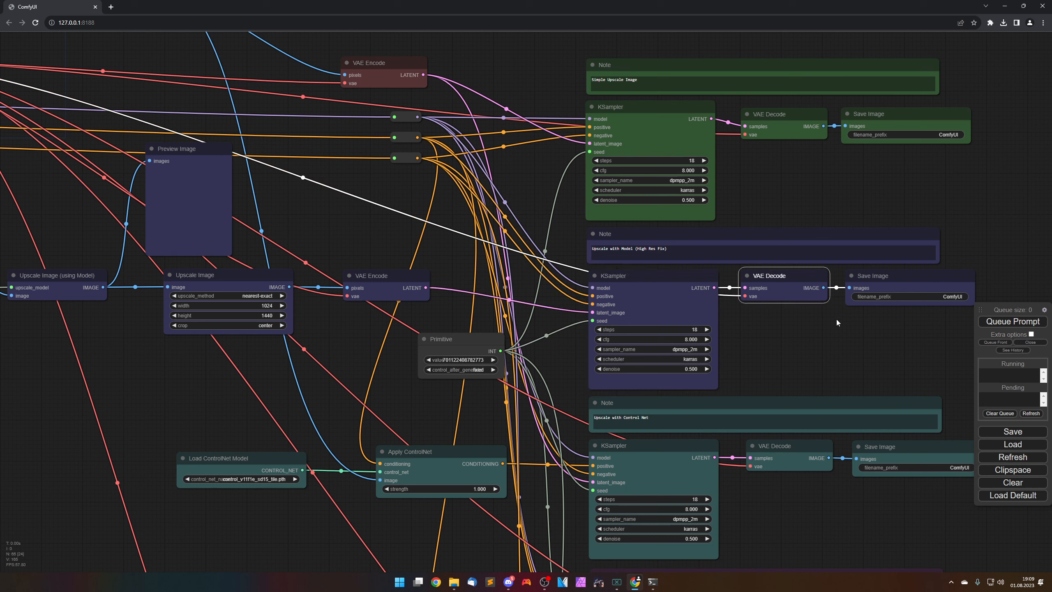
click(891, 282)
click(822, 362)
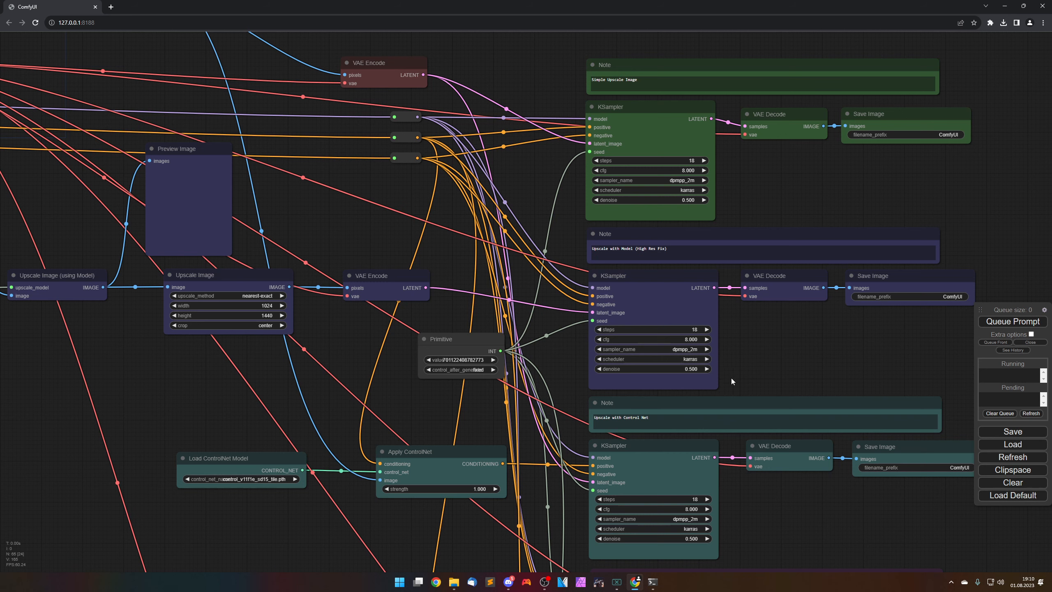
Examine the Control Net branch's Load ControlNet Model choice and its link into the Apply ControlNet node.
drag(766, 504, 730, 392)
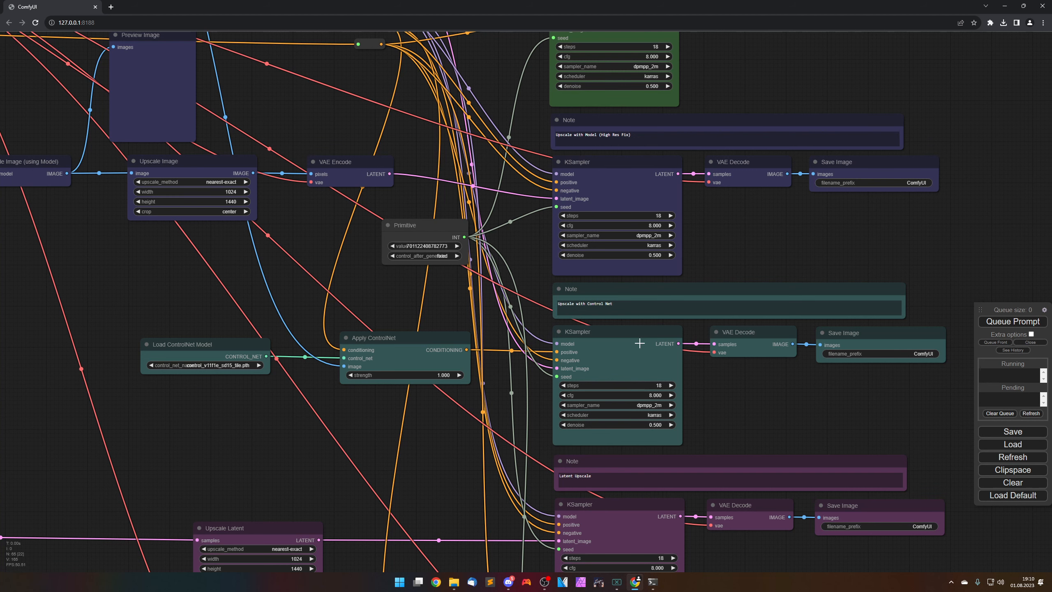
drag(433, 440, 432, 422)
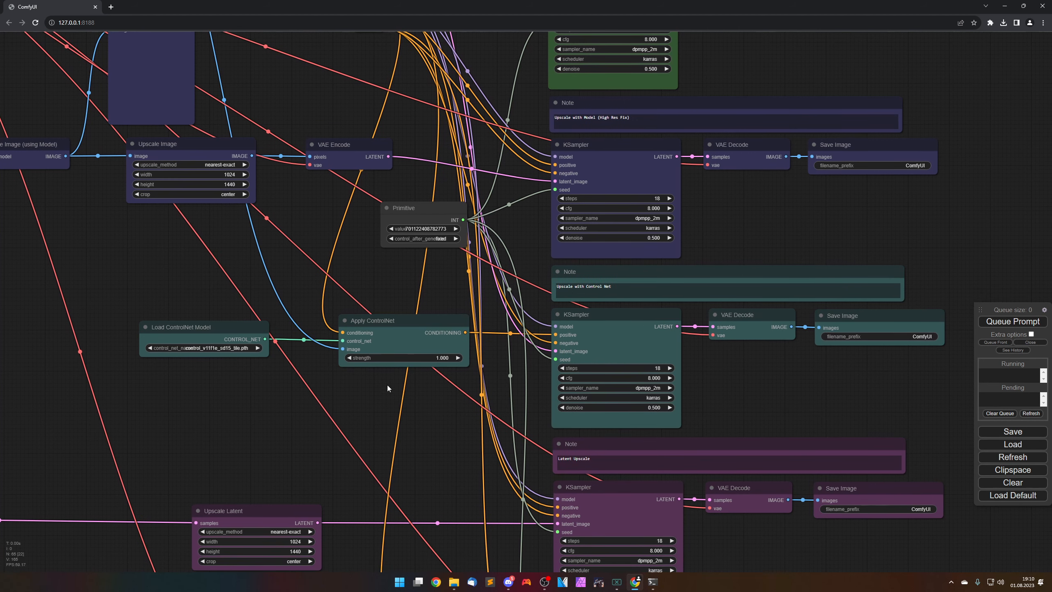
scroll(363, 413, up, 5)
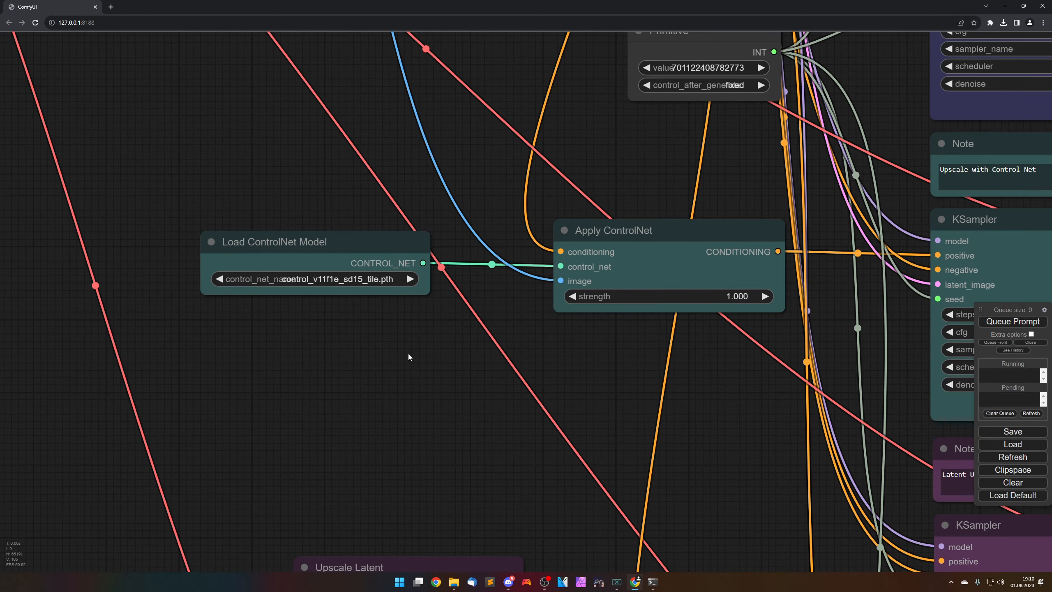
scroll(536, 364, down, 3)
drag(536, 364, 393, 370)
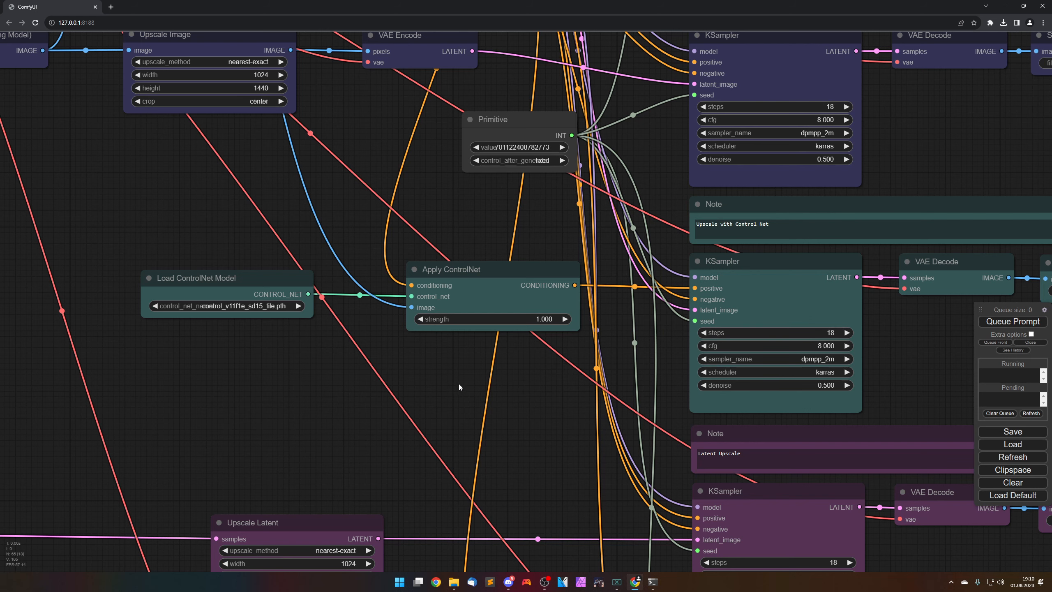
Trace the teal Apply ControlNet node's image input back to the red Upscale Image node and return to the Control Net branch.
click(450, 306)
scroll(365, 215, down, 5)
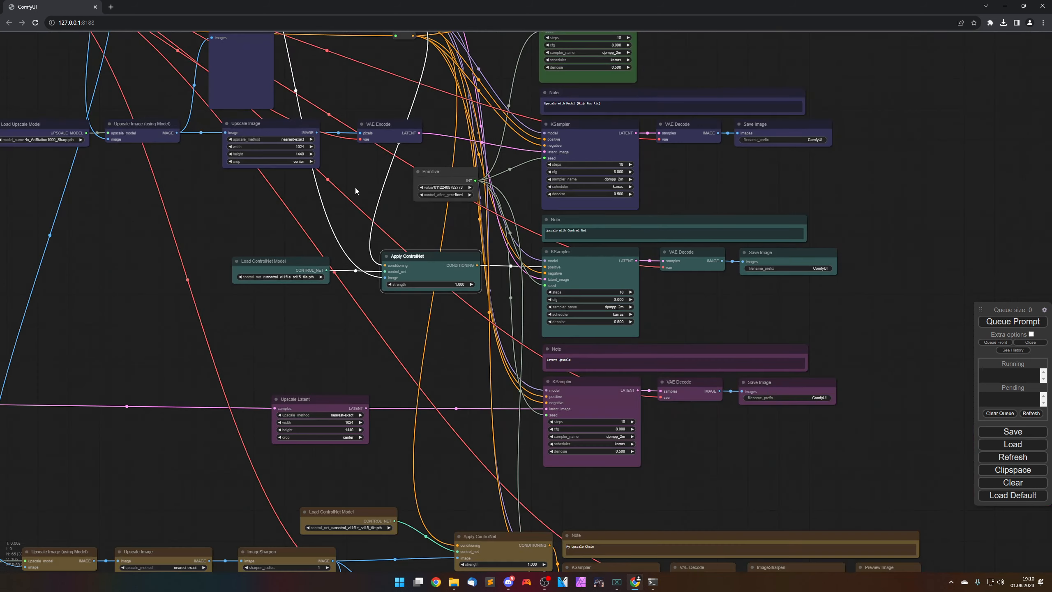
drag(355, 191, 455, 445)
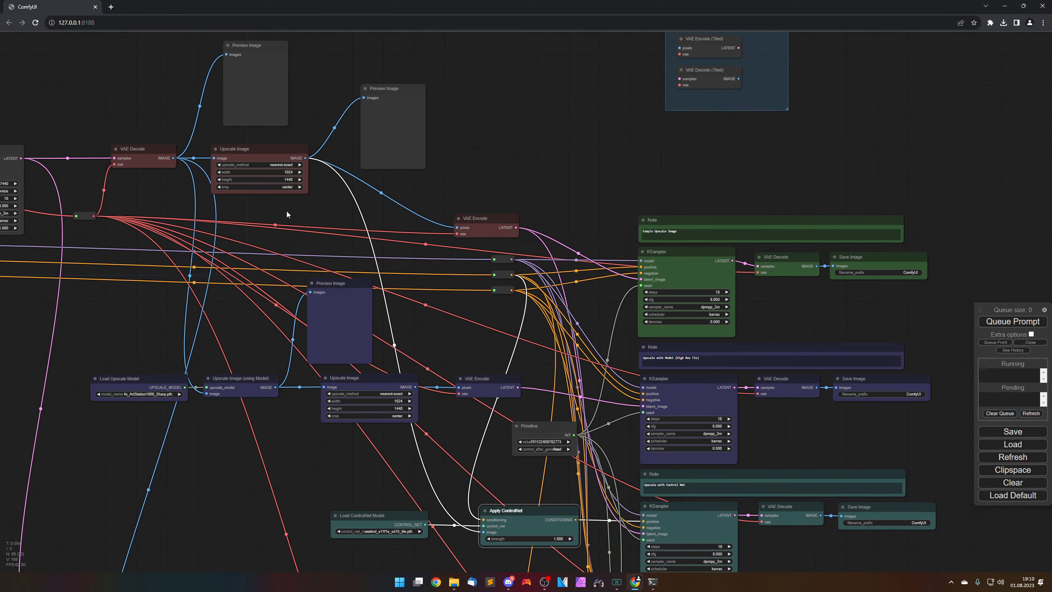
drag(286, 210, 517, 309)
scroll(518, 310, up, 7)
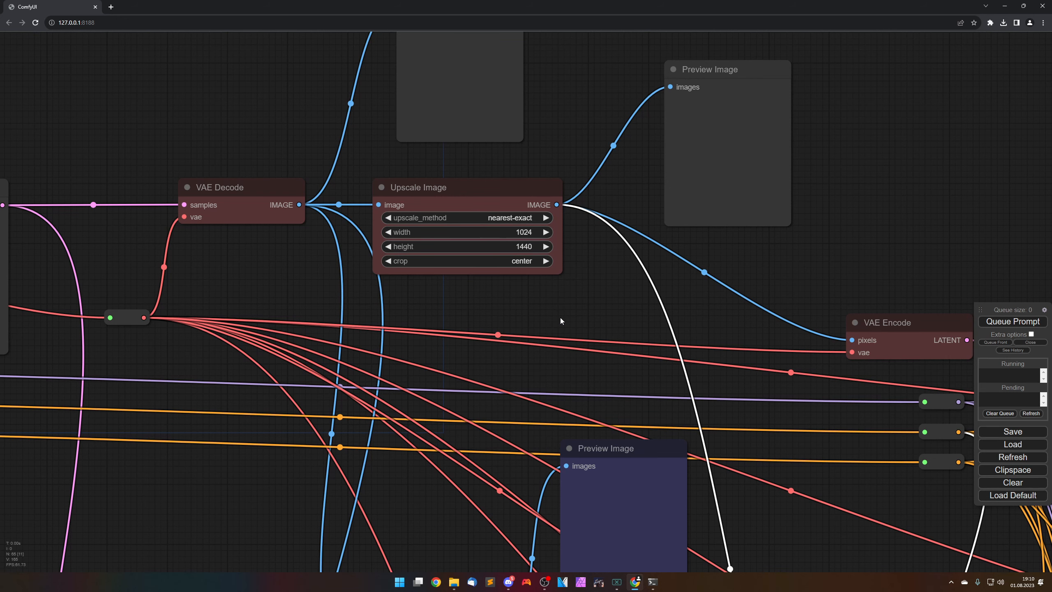
drag(603, 307, 477, 294)
drag(679, 493, 492, 175)
drag(679, 493, 492, 175)
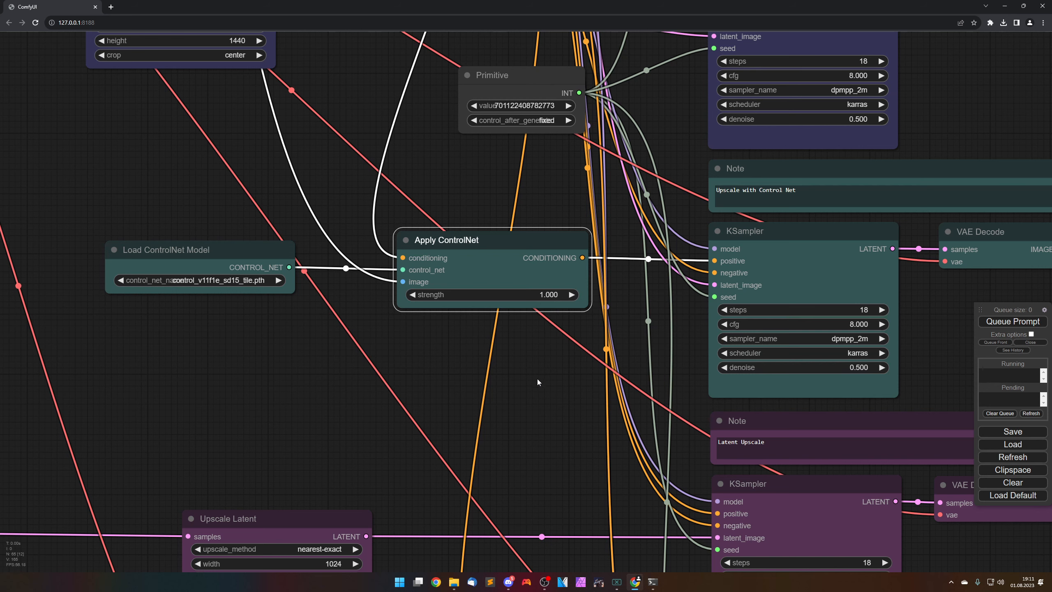
Follow the Control Net branch from Apply ControlNet through its KSampler and VAE Decode to Save Image.
drag(526, 386, 462, 388)
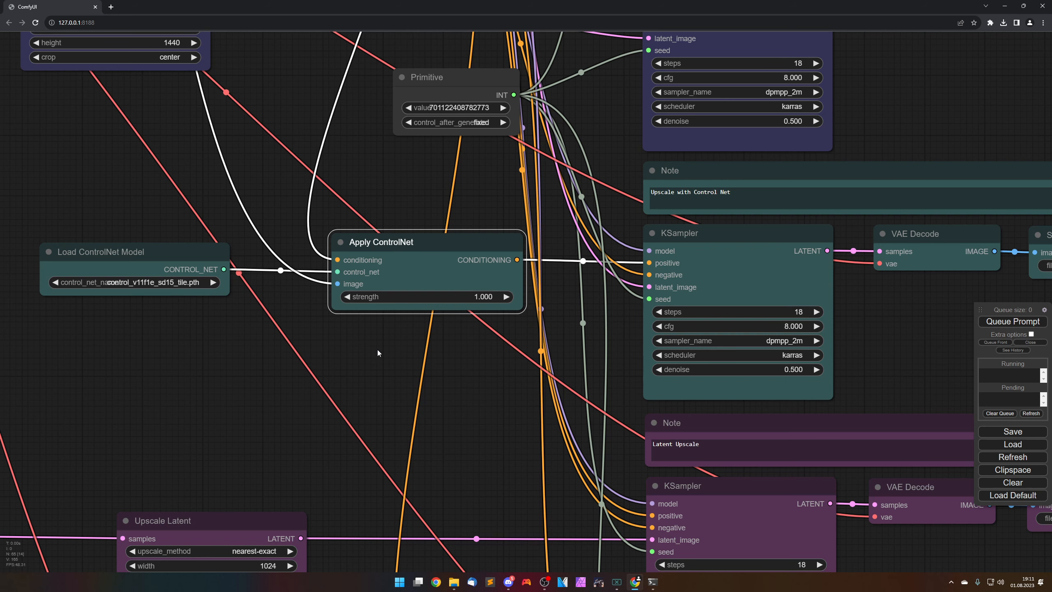
drag(470, 396, 429, 395)
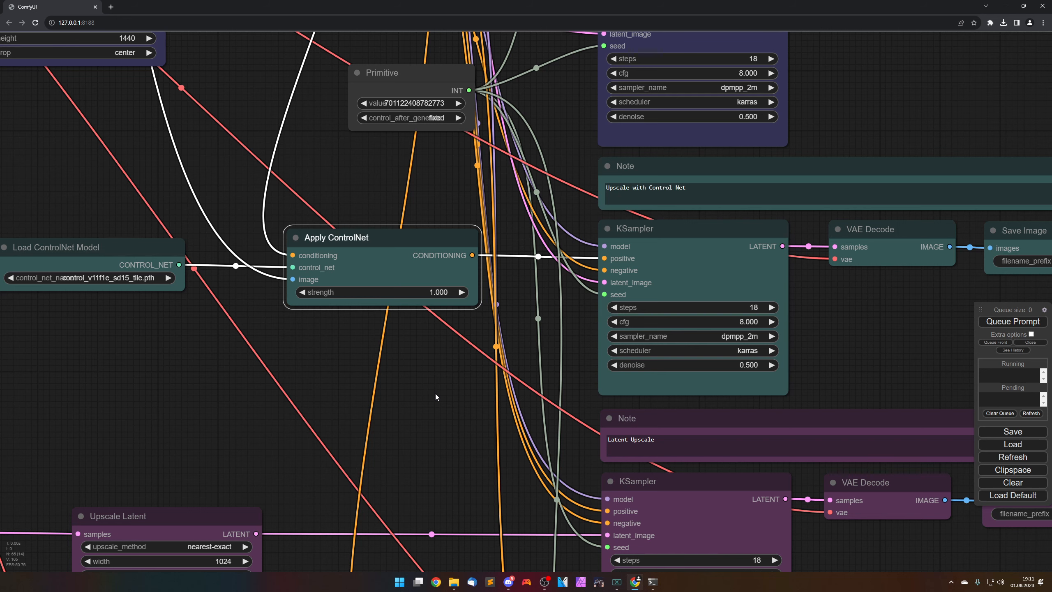
drag(856, 328, 762, 327)
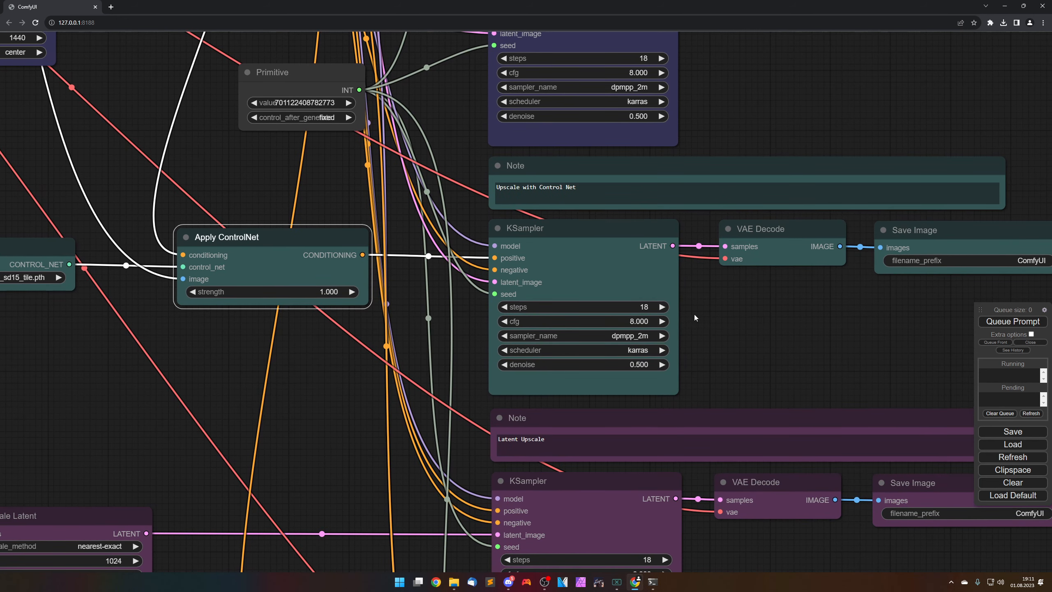
click(616, 276)
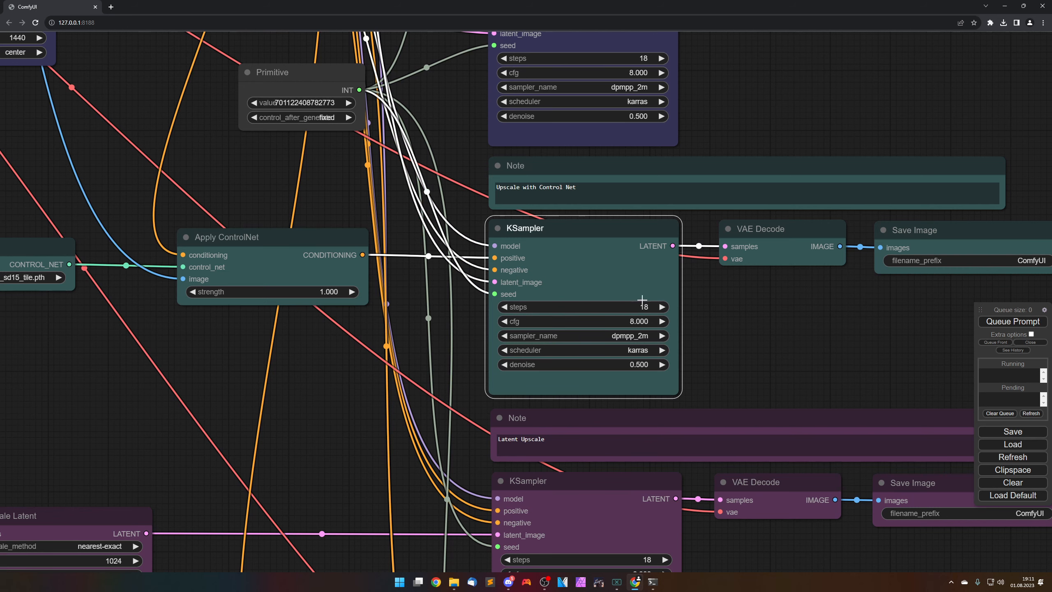
click(777, 251)
drag(804, 317, 621, 326)
click(764, 247)
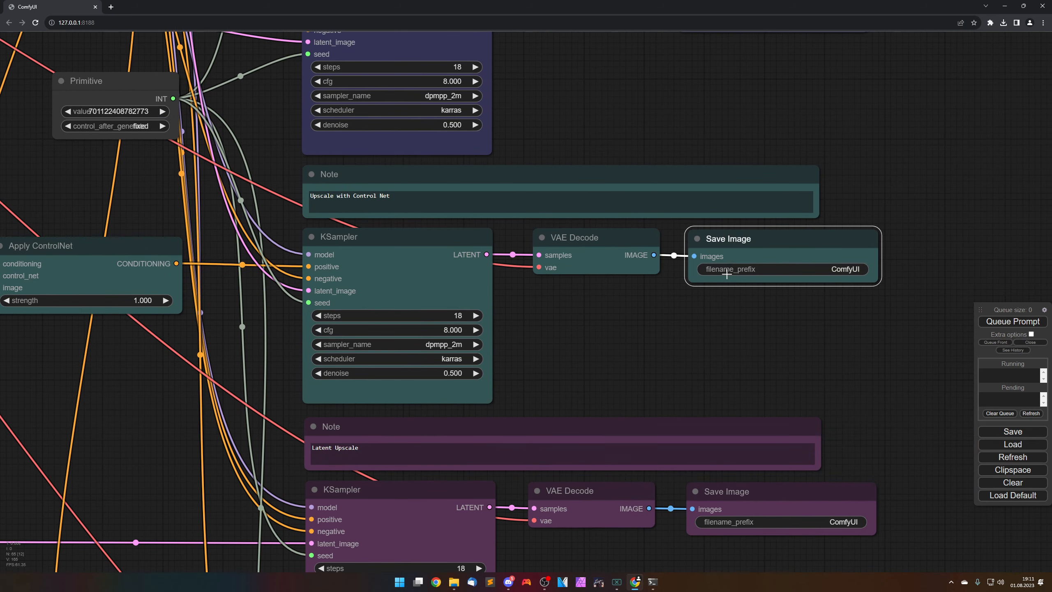
click(613, 344)
scroll(445, 400, down, 4)
drag(228, 430, 476, 375)
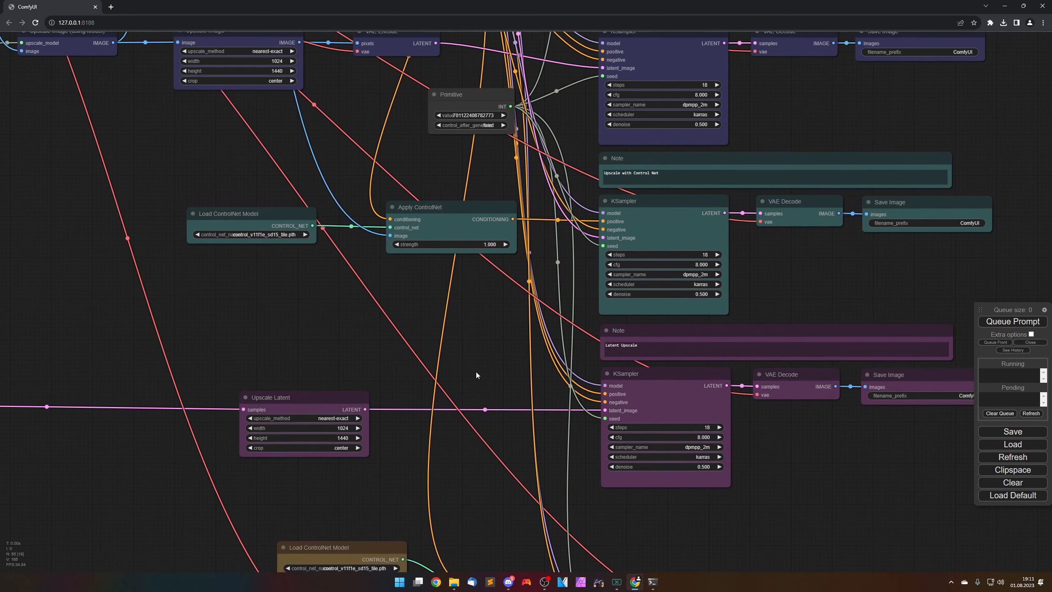
Demonstrate adding a Load ControlNet Model node below the teal one by searching the node list for "control".
drag(284, 344, 269, 296)
click(235, 165)
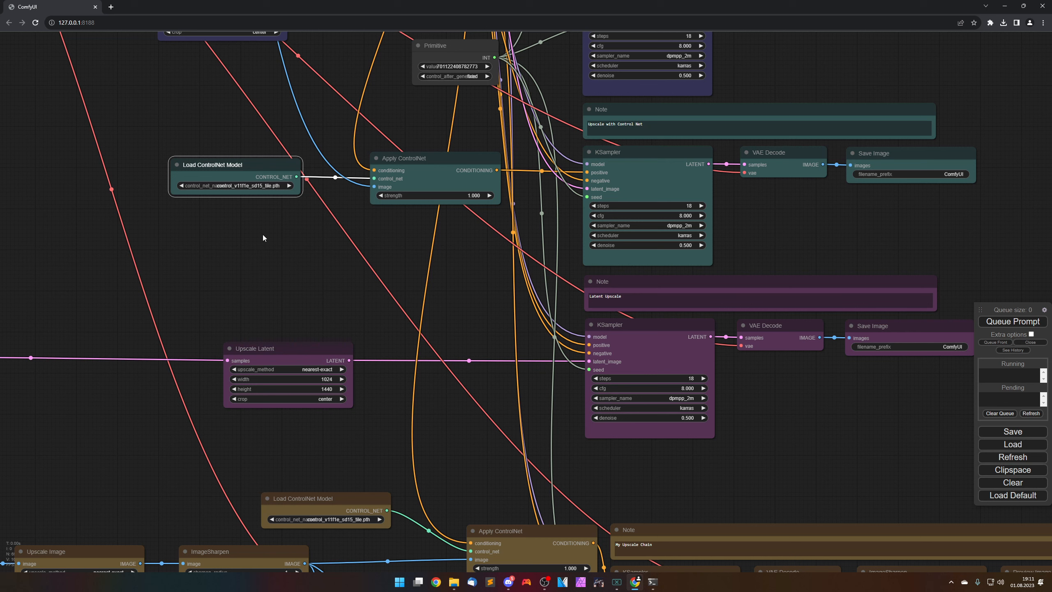
double_click(263, 238)
text(co)
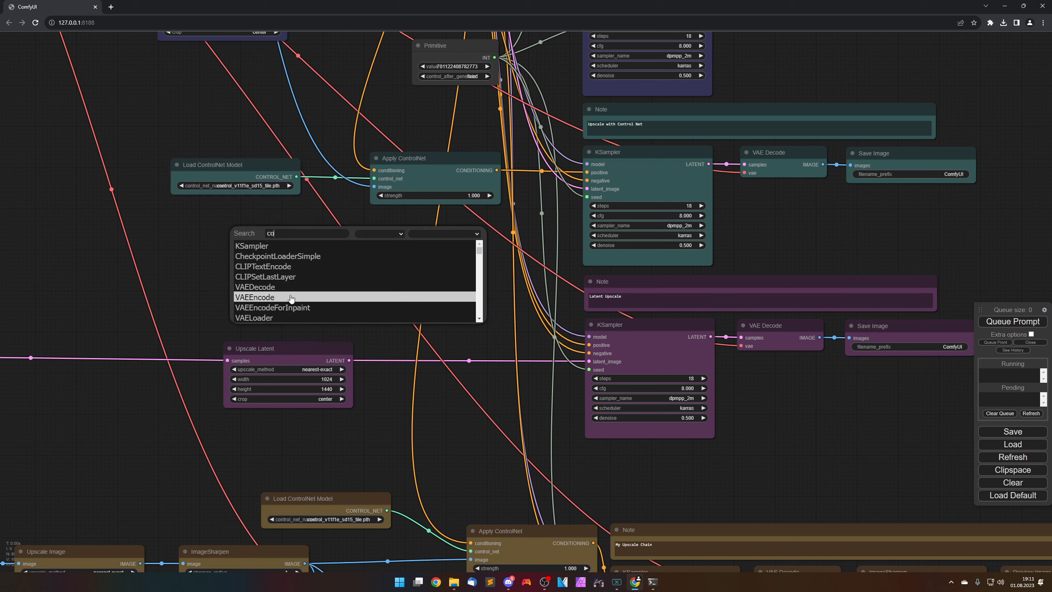
text(ntrol)
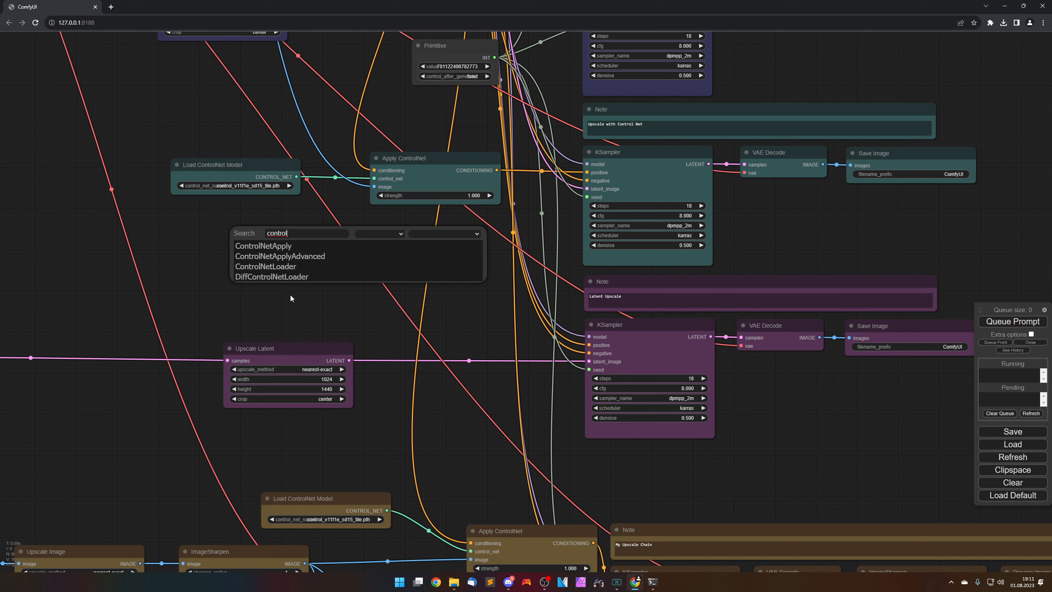
key(Down)
key(Down)
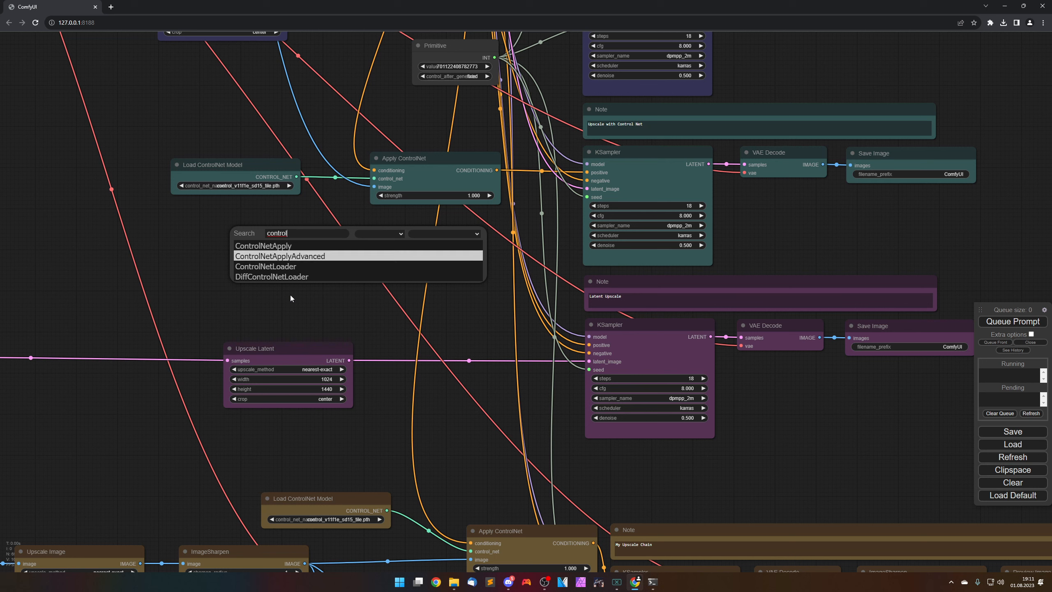
key(Return)
Add an Apply ControlNet node through a search for "control" and place it below the extra Load ControlNet Model node.
double_click(290, 298)
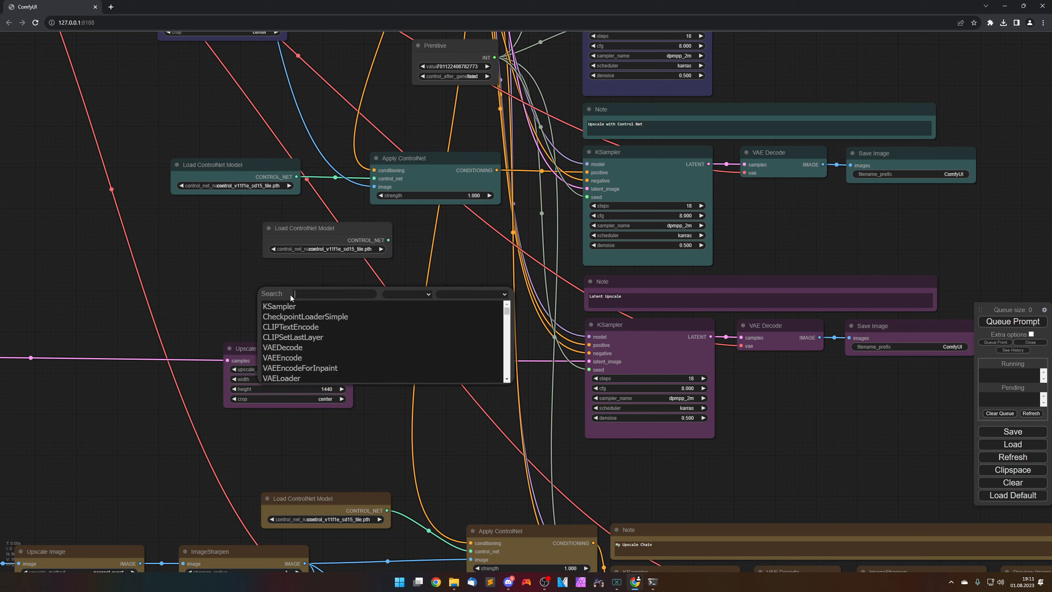
text(control)
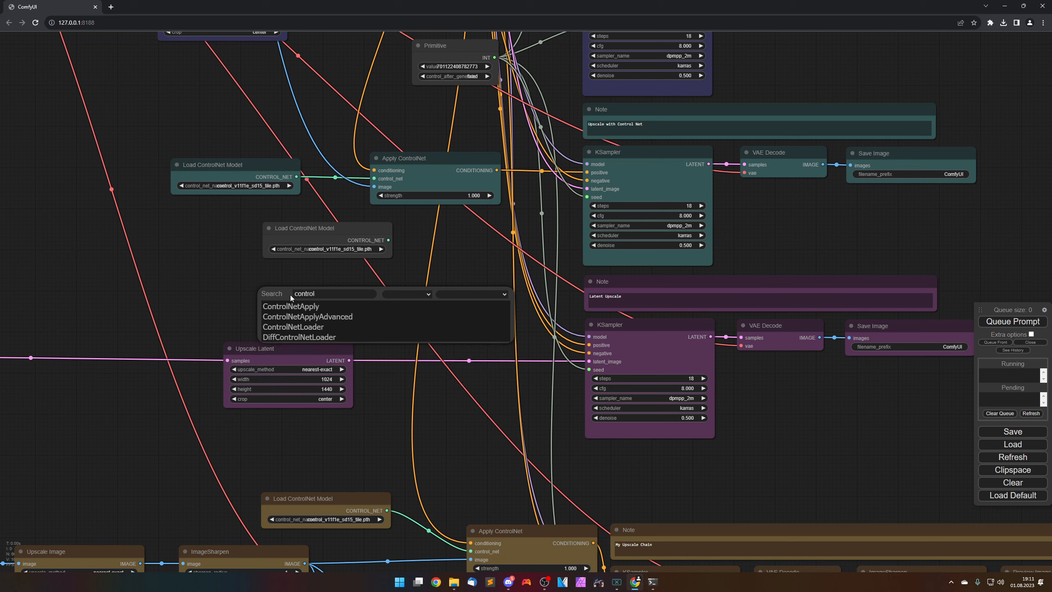
key(Down)
key(Return)
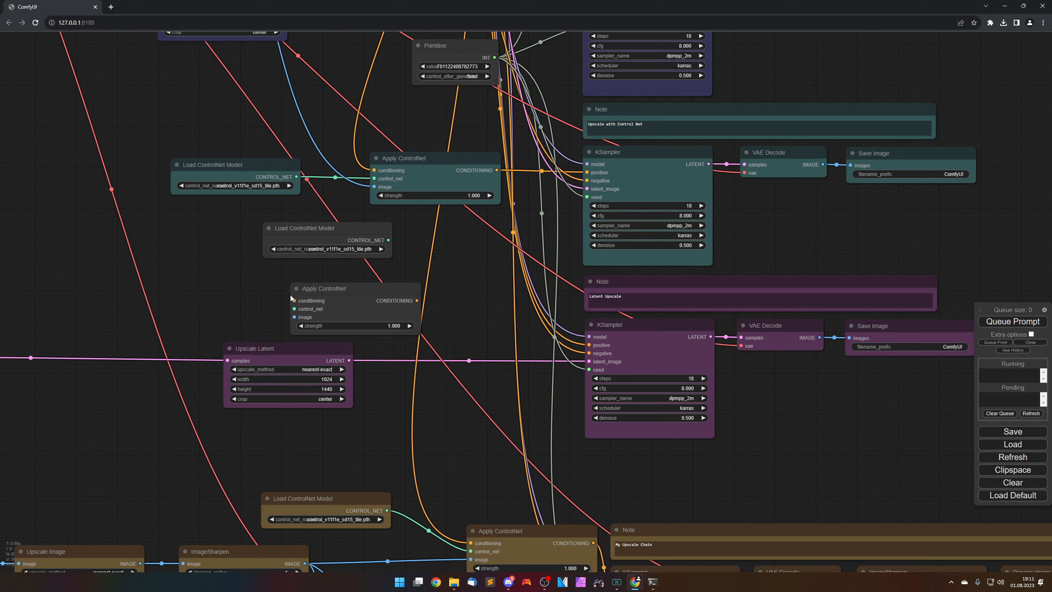
drag(332, 287, 359, 283)
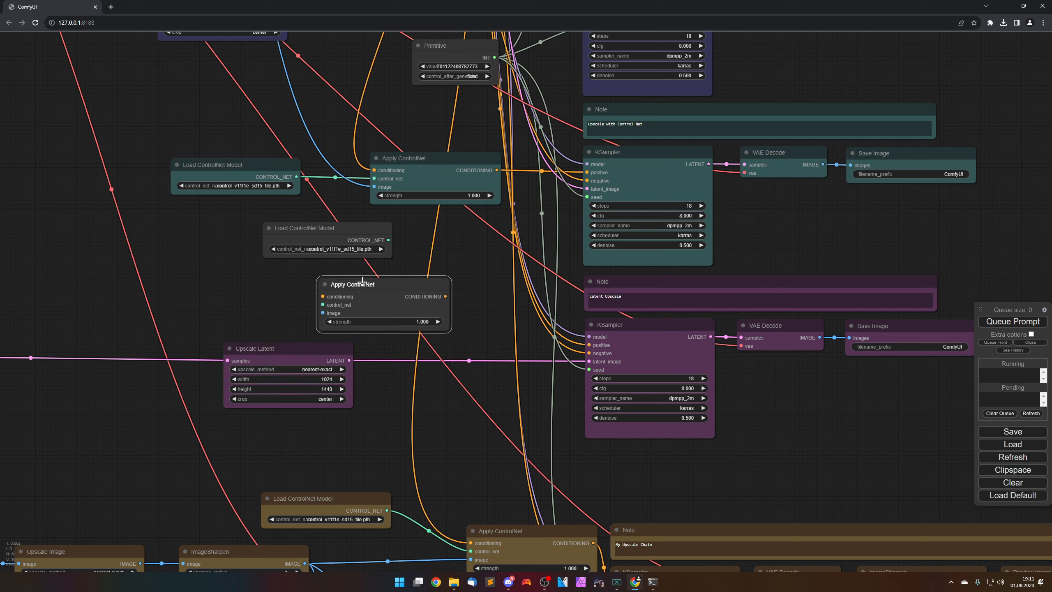
Remove the extra Load ControlNet Model node and the extra Apply ControlNet node.
click(335, 225)
right_click(335, 225)
click(347, 346)
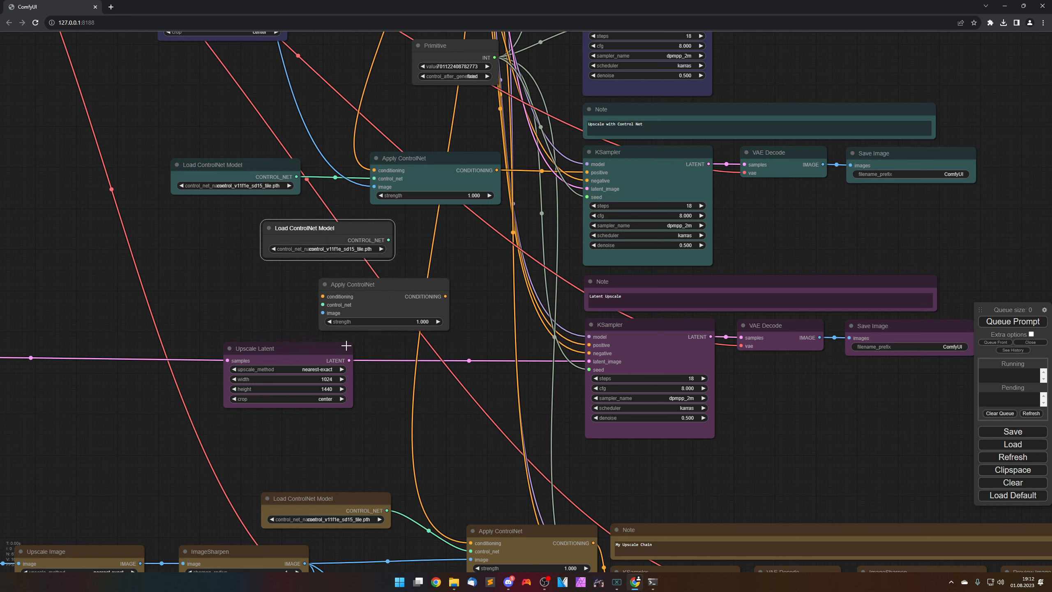
right_click(355, 239)
click(366, 357)
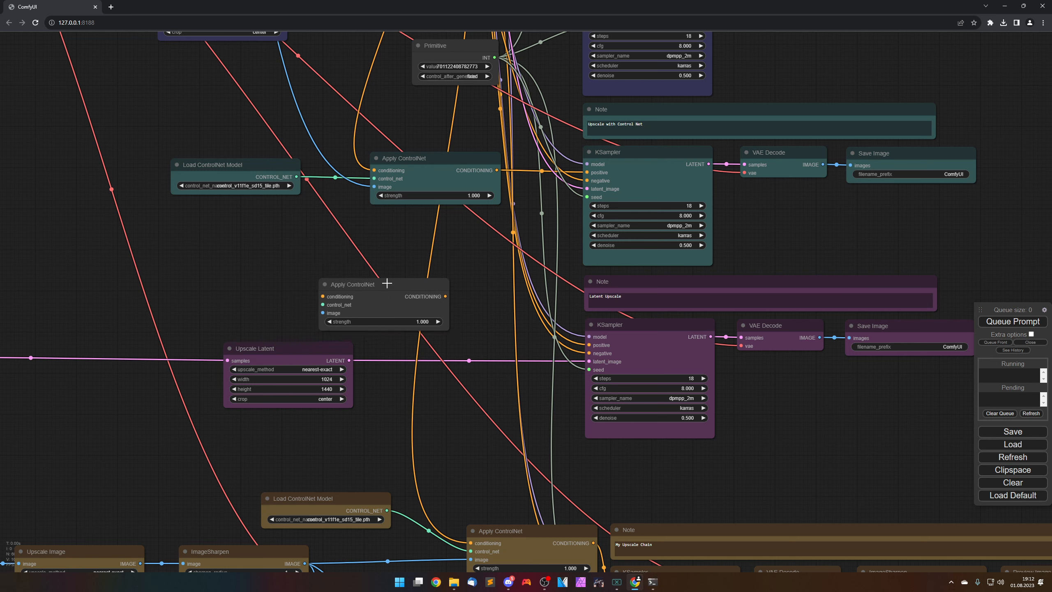
right_click(388, 287)
click(393, 408)
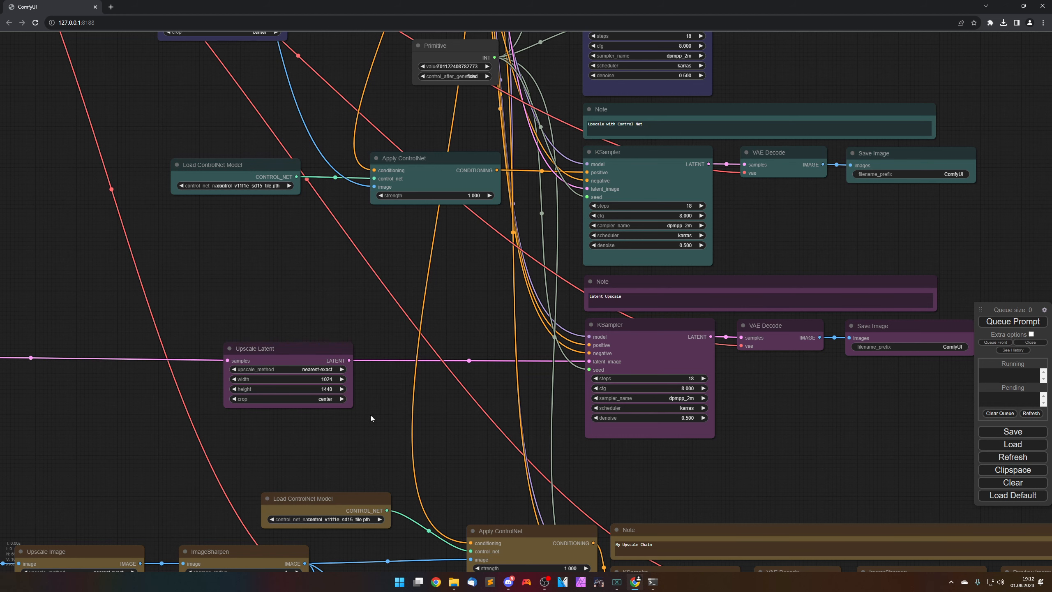
Examine the Latent Upscale branch's Upscale Latent node and its links, comparing it with the blue Upscale Image node.
drag(370, 414, 386, 372)
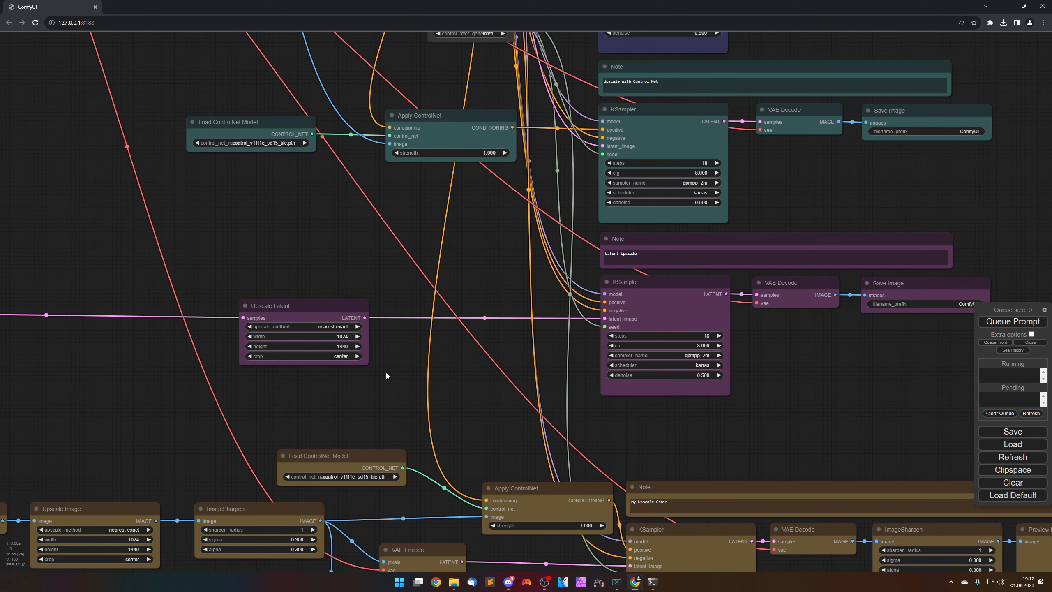
click(317, 312)
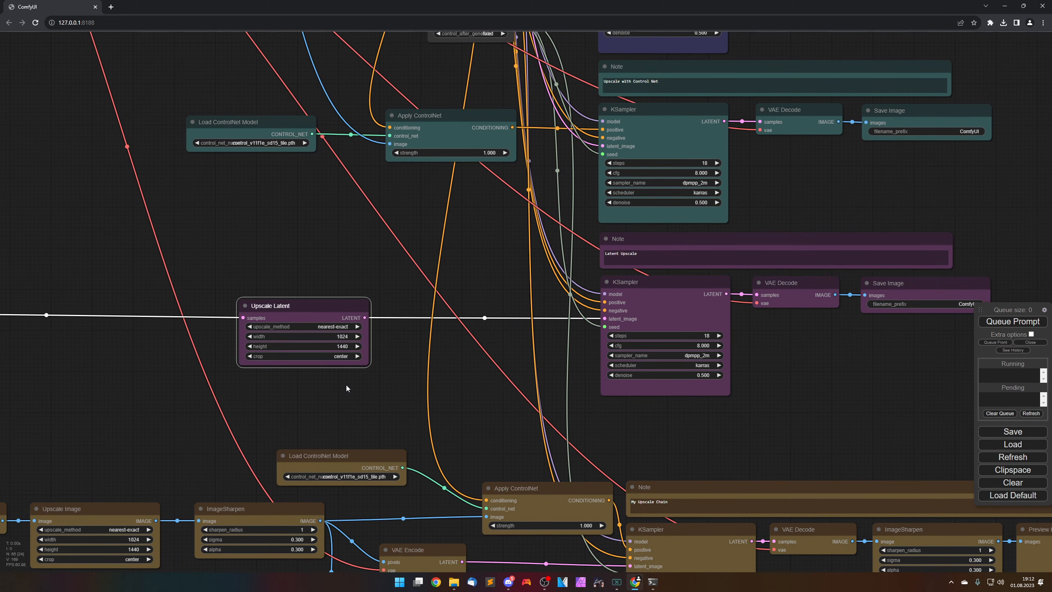
scroll(331, 257, down, 3)
drag(327, 233, 332, 319)
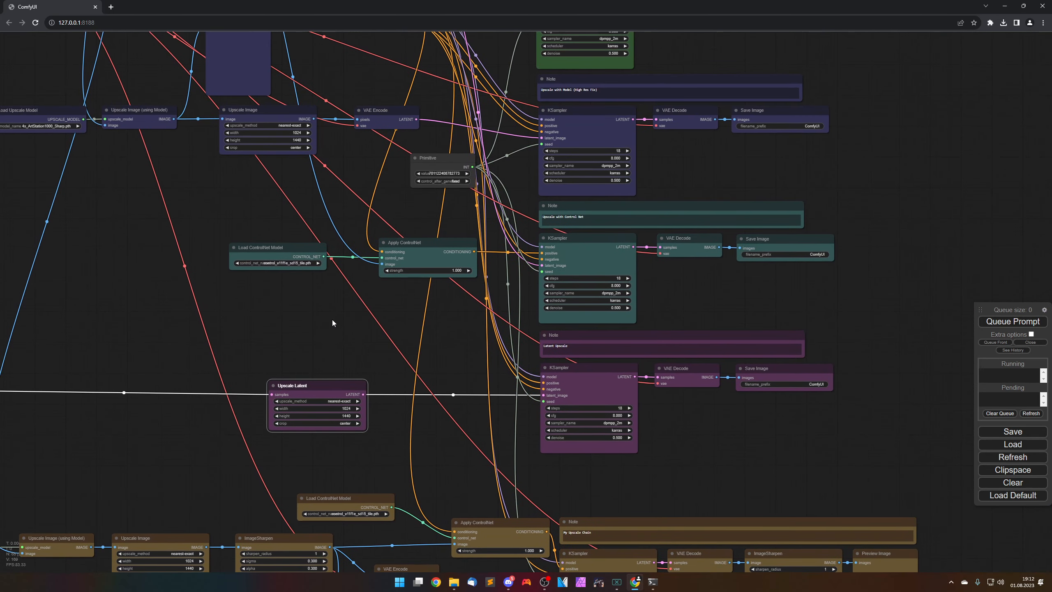
click(264, 123)
click(310, 386)
drag(324, 348, 262, 241)
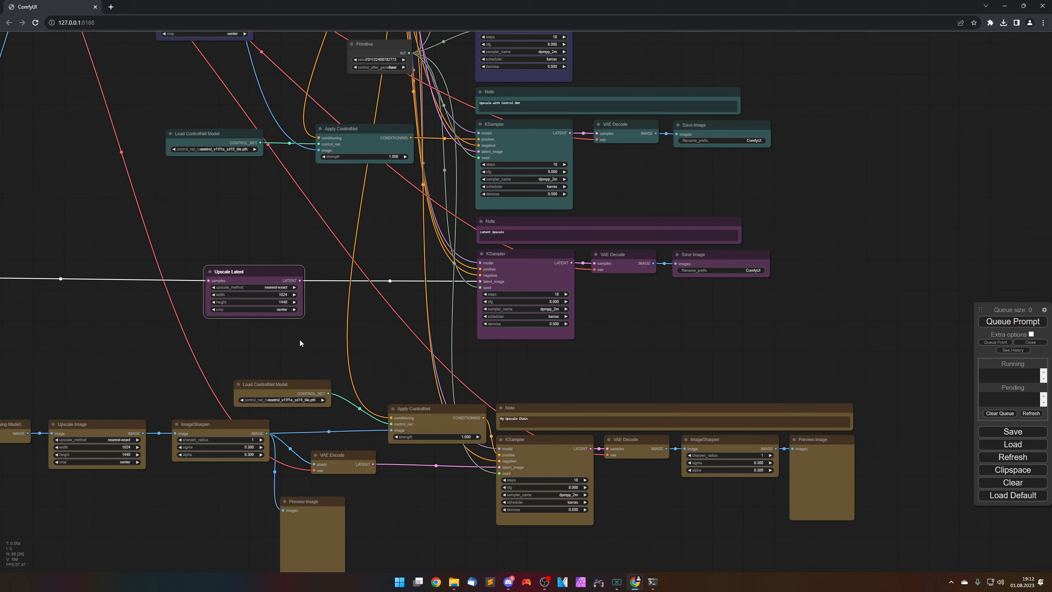
Trace the brown upscale chain's image input back to the first KSampler and red VAE Decode, returning to its Upscale Image (using Model) node.
drag(299, 340, 509, 259)
scroll(317, 451, up, 1)
drag(311, 453, 373, 430)
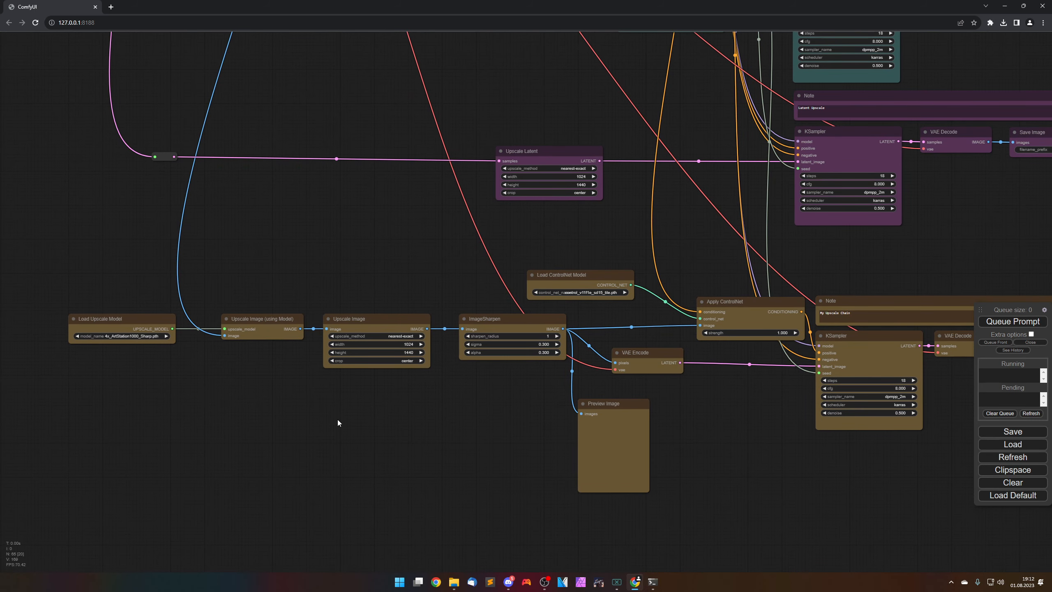
scroll(308, 412, up, 4)
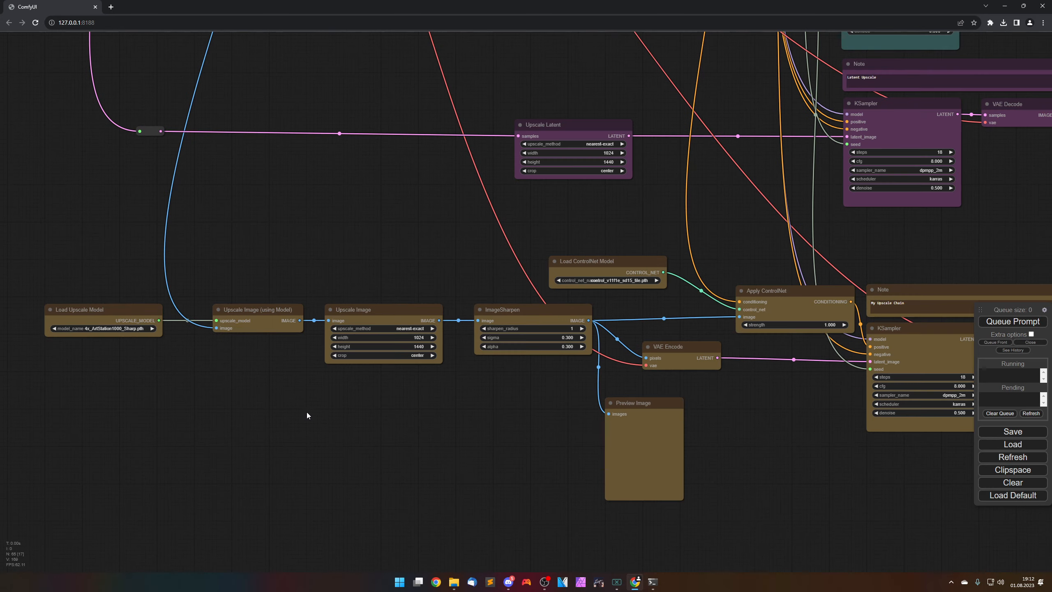
drag(289, 403, 411, 388)
scroll(399, 374, down, 8)
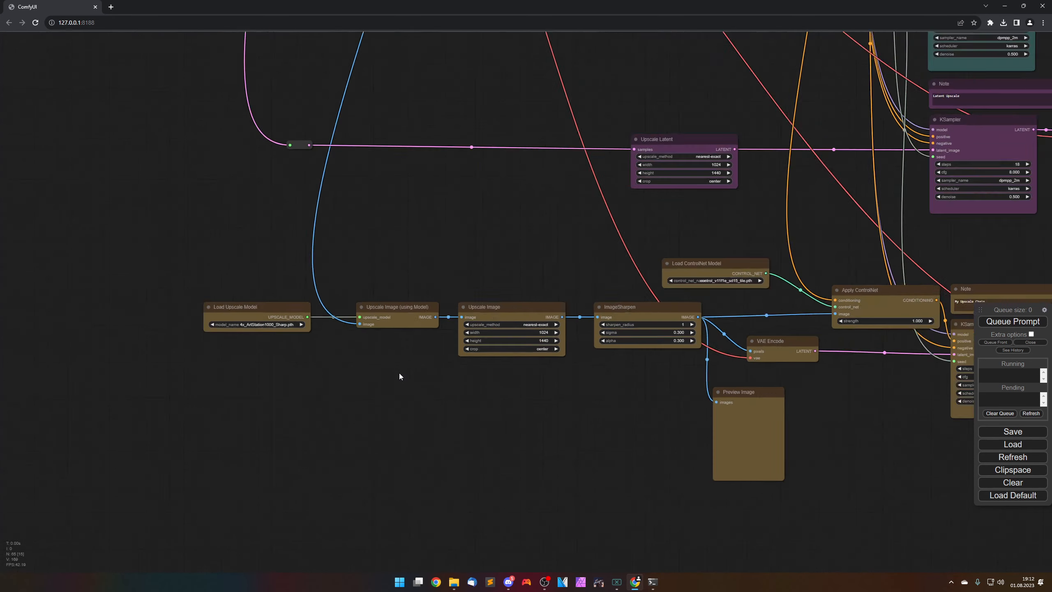
drag(405, 245, 424, 422)
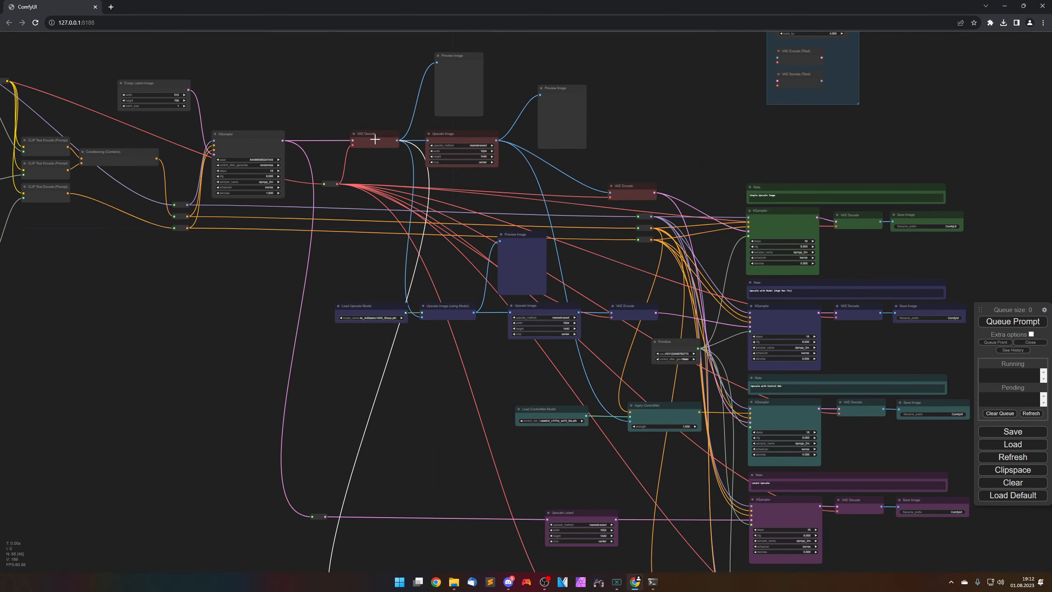
scroll(317, 158, up, 9)
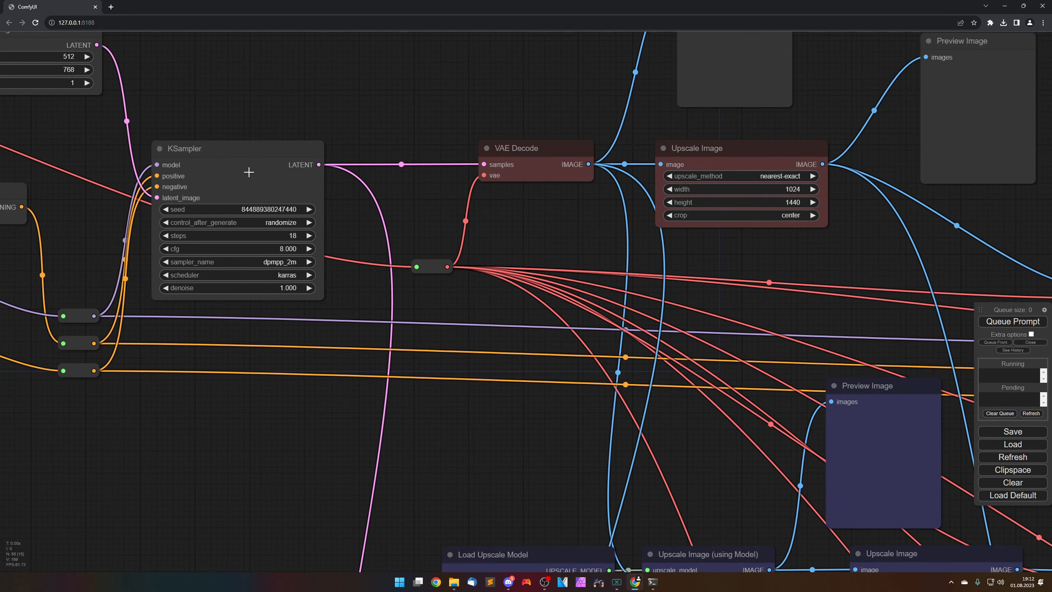
scroll(475, 452, down, 6)
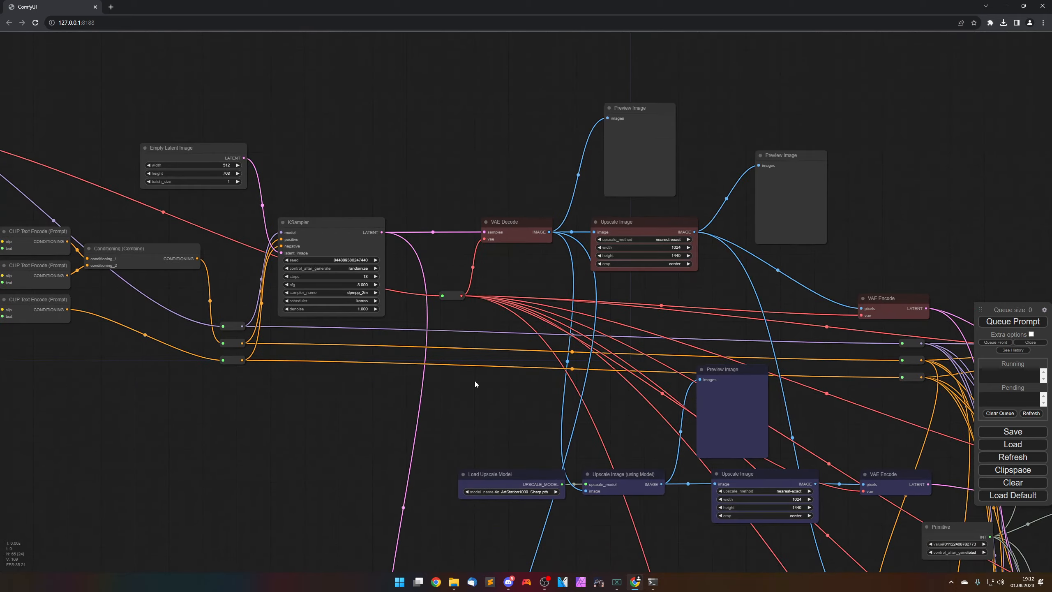
drag(475, 384, 432, 82)
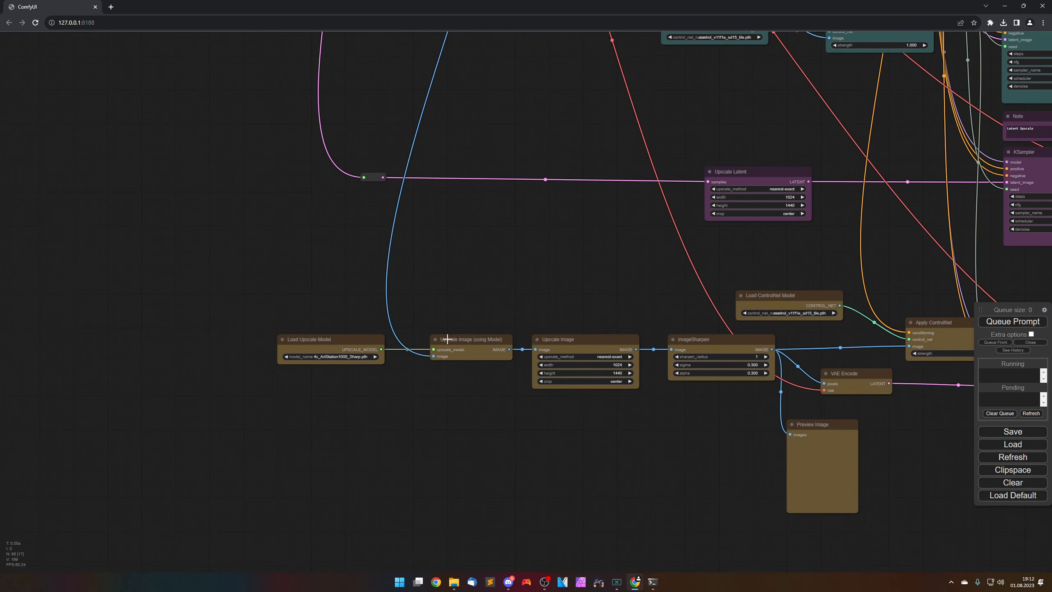
click(447, 339)
scroll(493, 327, up, 8)
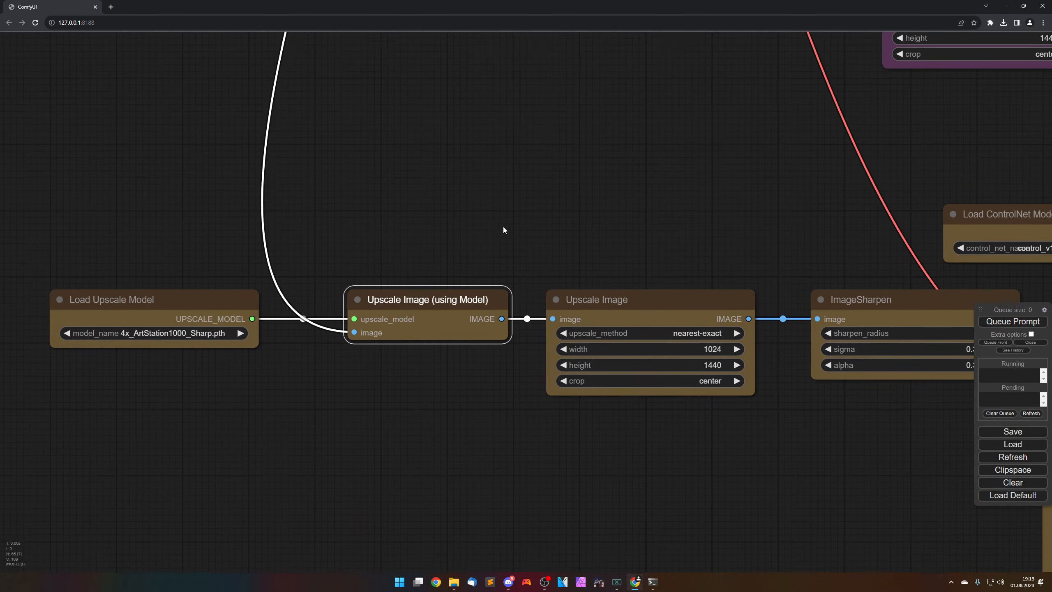
Examine the start of the brown chain from Load Upscale Model through Upscale Image to the first ImageSharpen node and its outgoing links.
drag(503, 230, 511, 186)
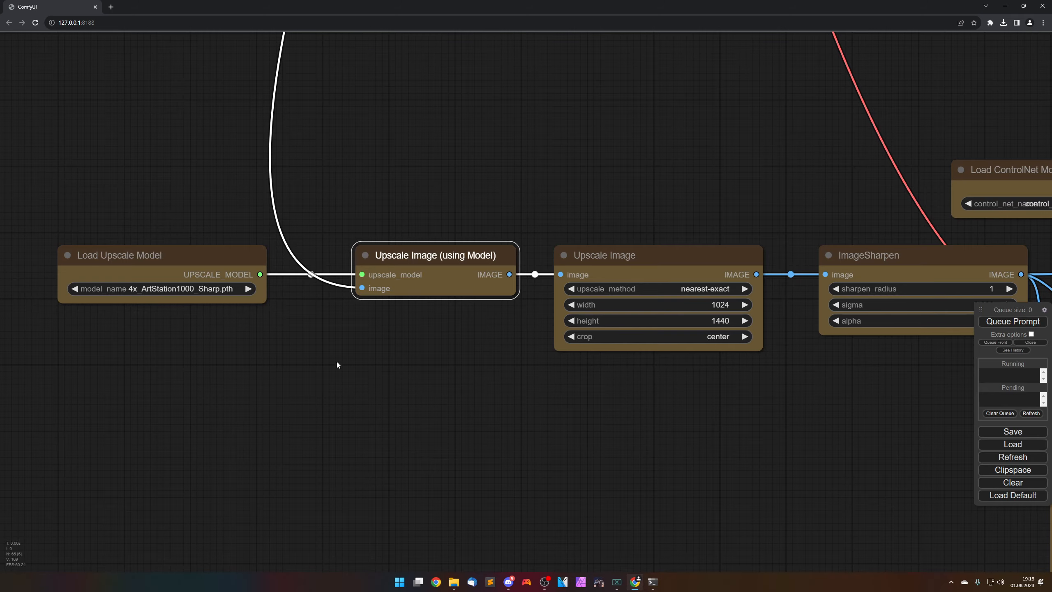
drag(480, 378, 222, 380)
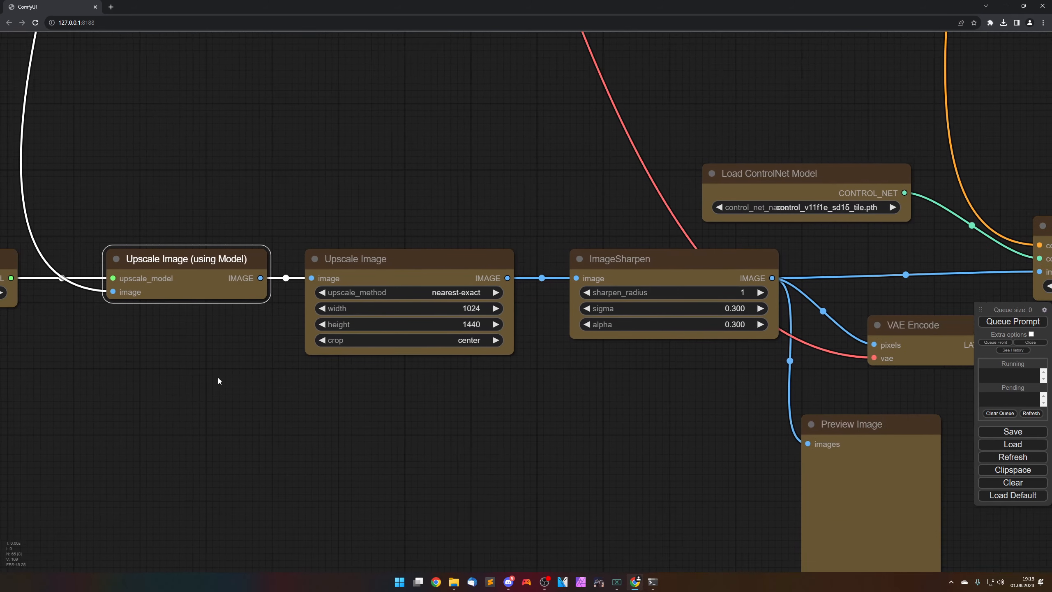
click(382, 264)
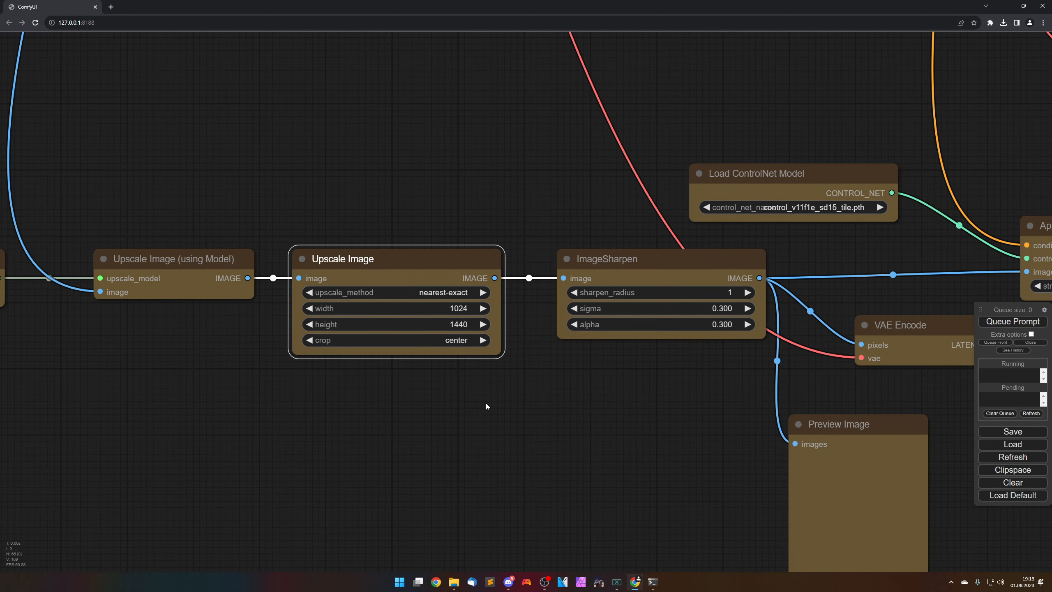
drag(498, 408, 231, 403)
click(393, 255)
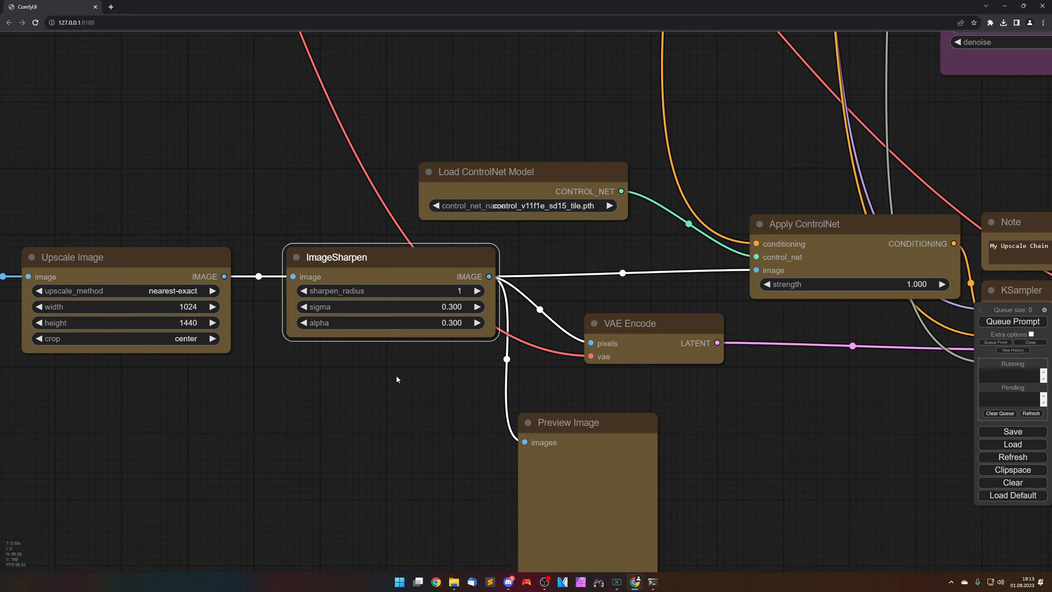
scroll(391, 377, up, 1)
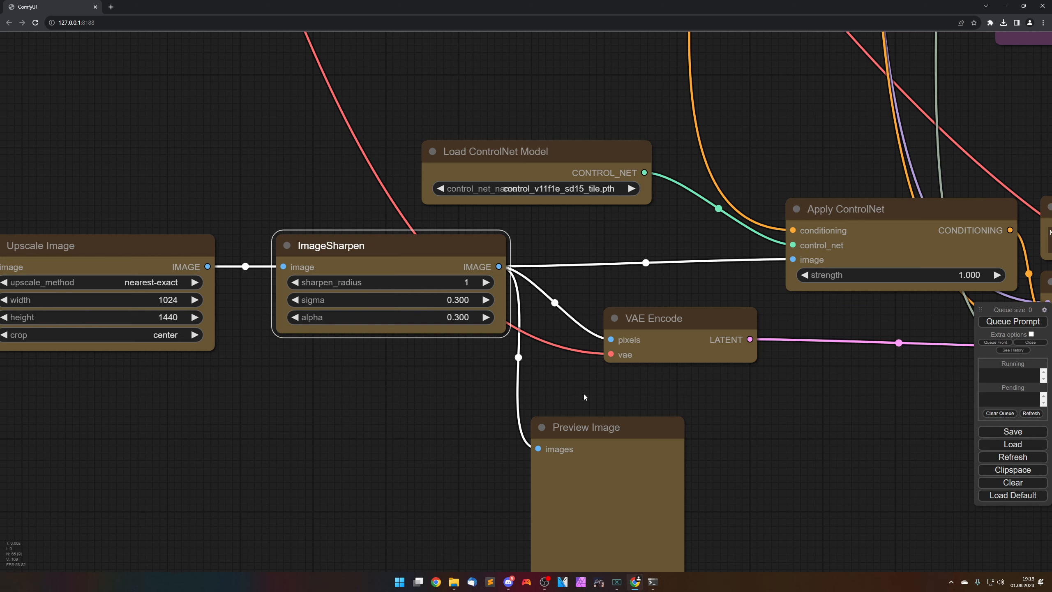
drag(585, 395, 532, 382)
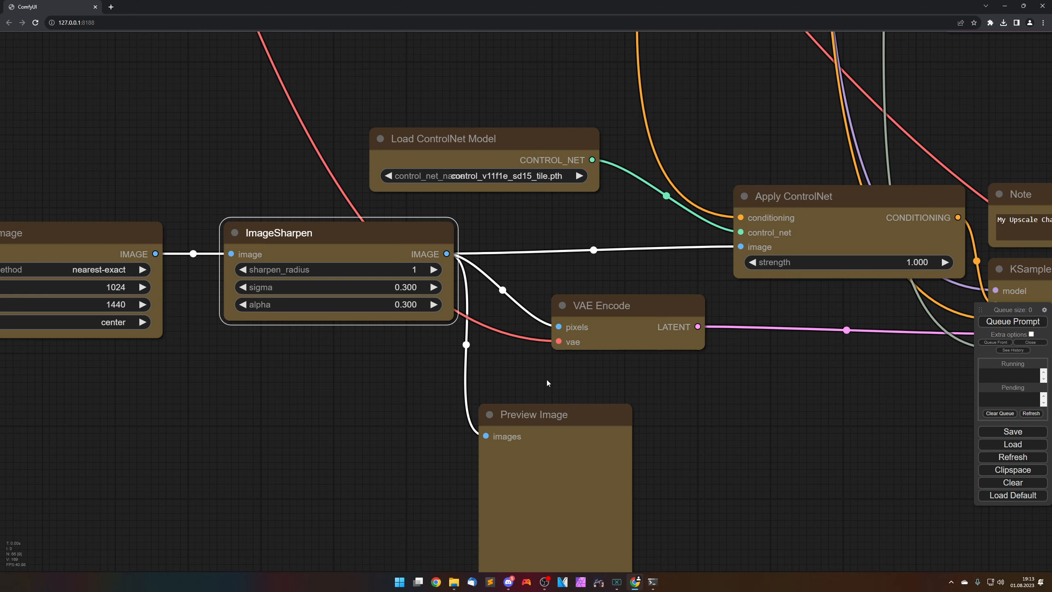
scroll(546, 380, down, 2)
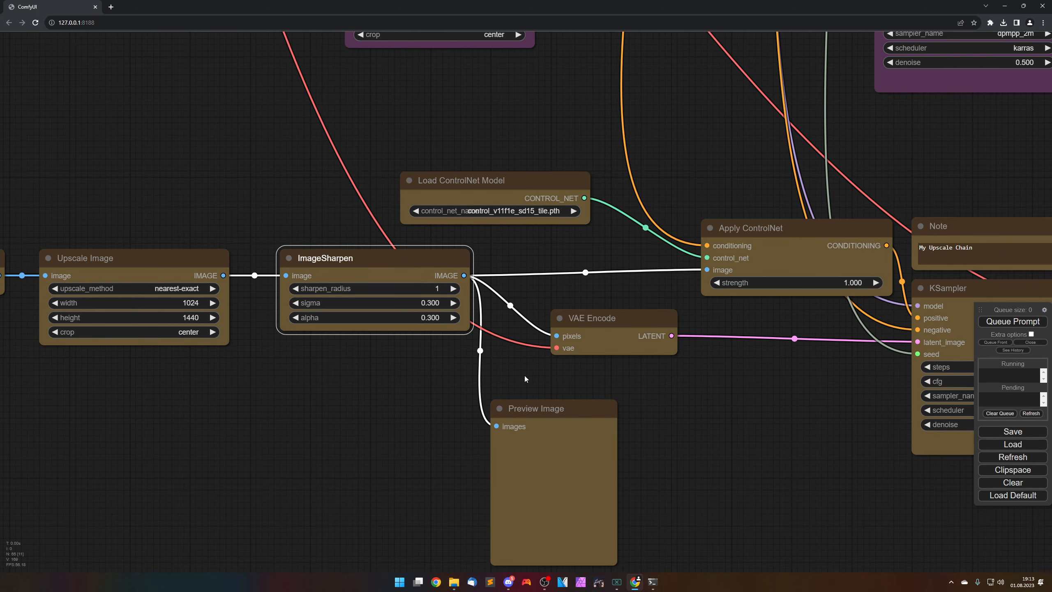
Examine the links of the brown chain's VAE Encode, Load ControlNet Model and Apply ControlNet nodes.
drag(556, 384, 377, 380)
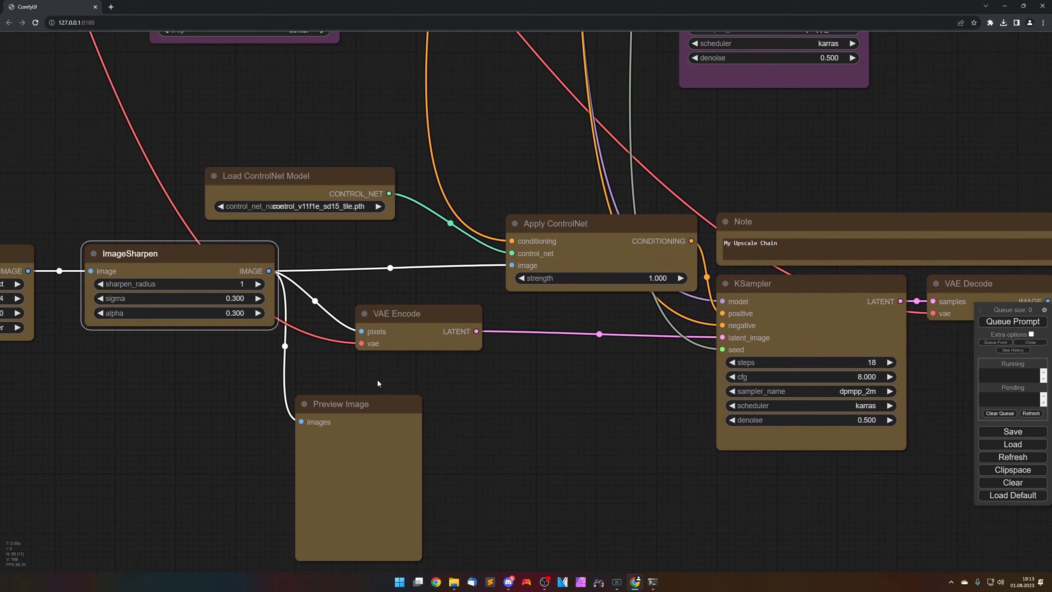
click(421, 318)
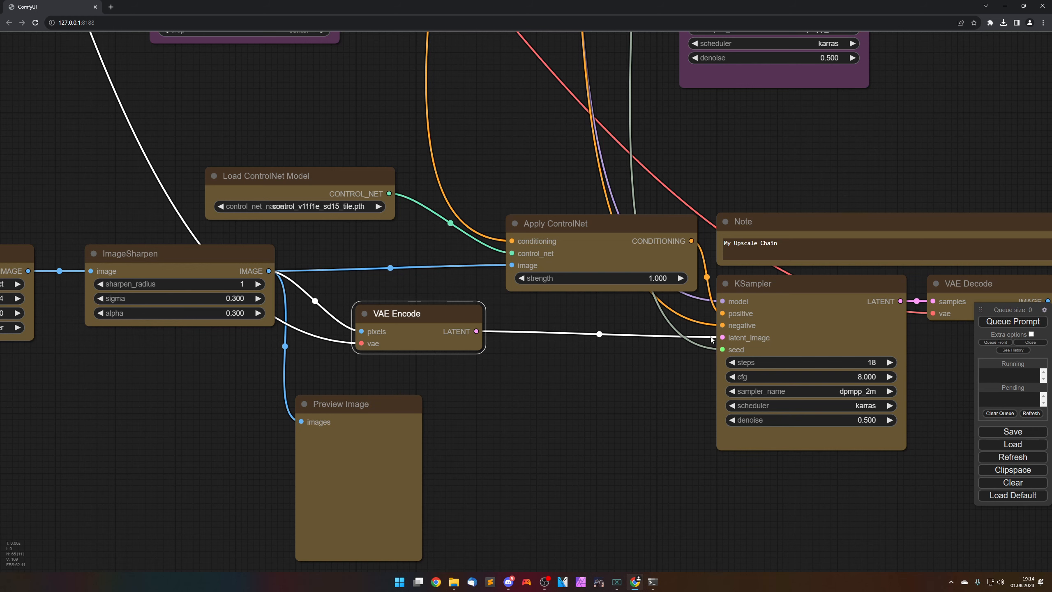
drag(582, 391, 560, 410)
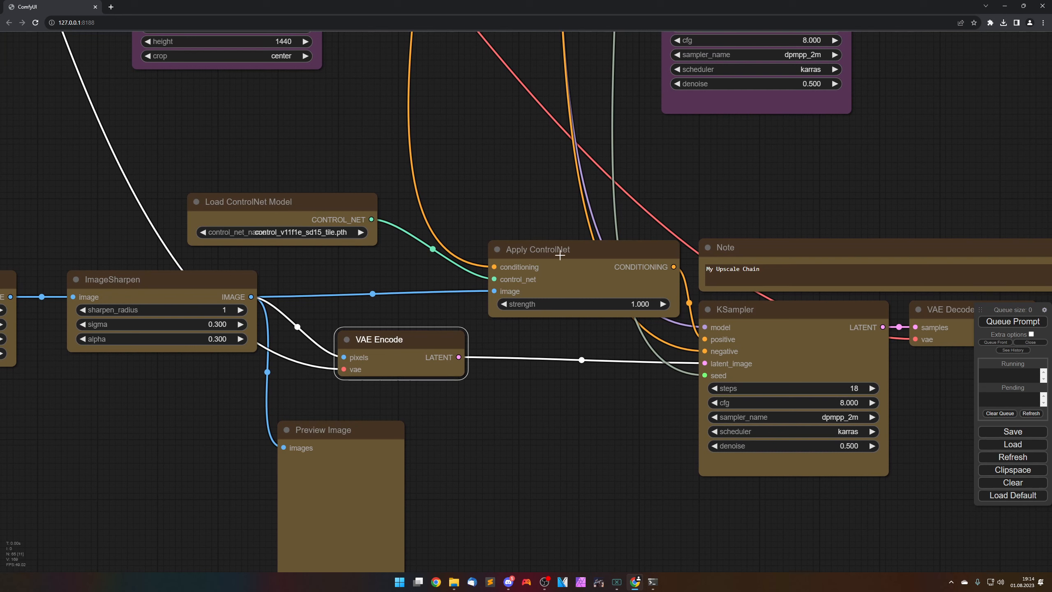
click(318, 207)
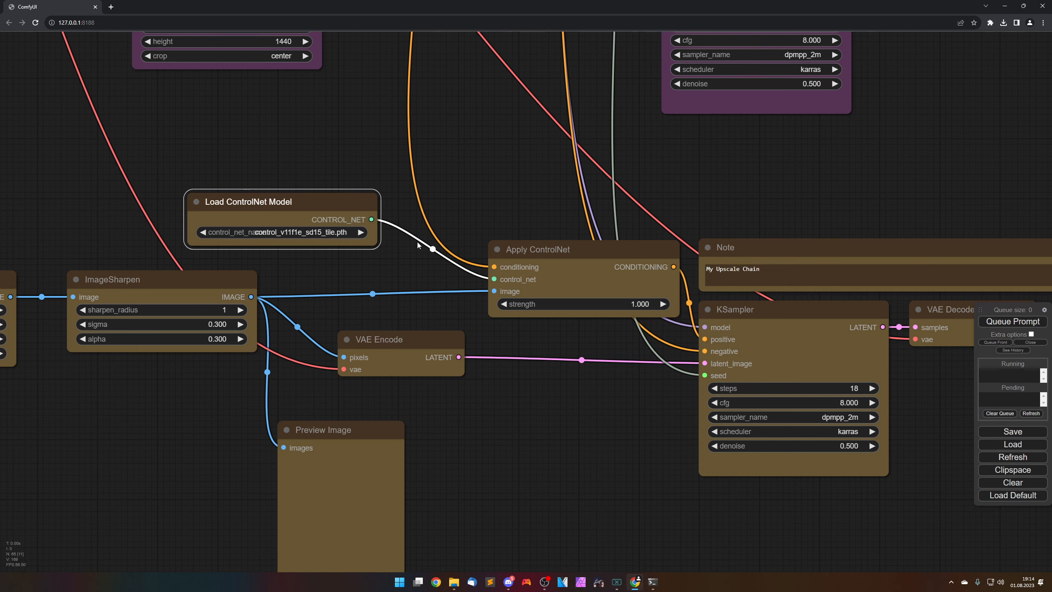
click(528, 251)
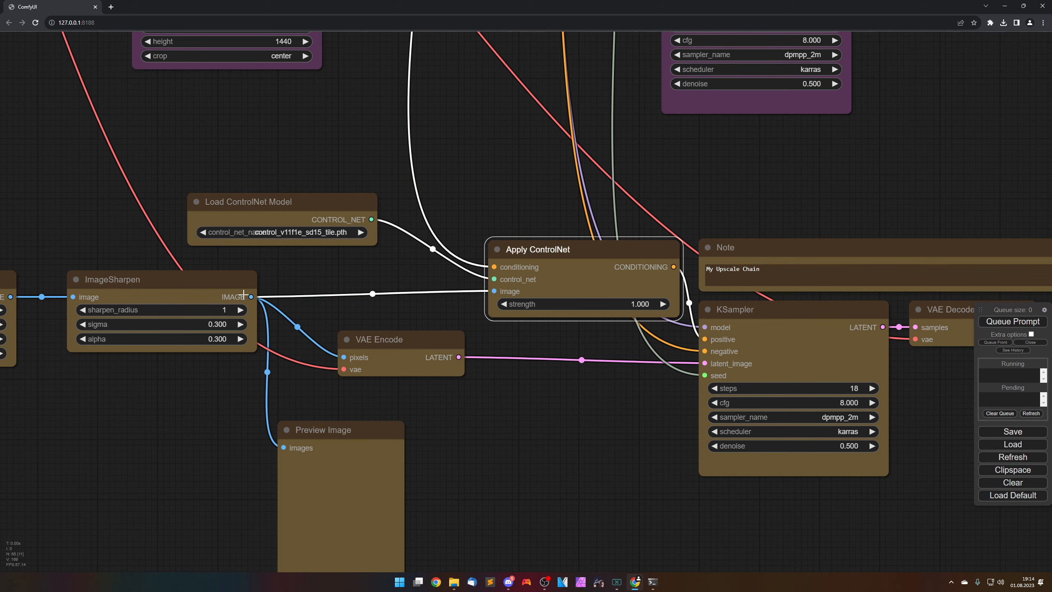
drag(201, 351, 400, 383)
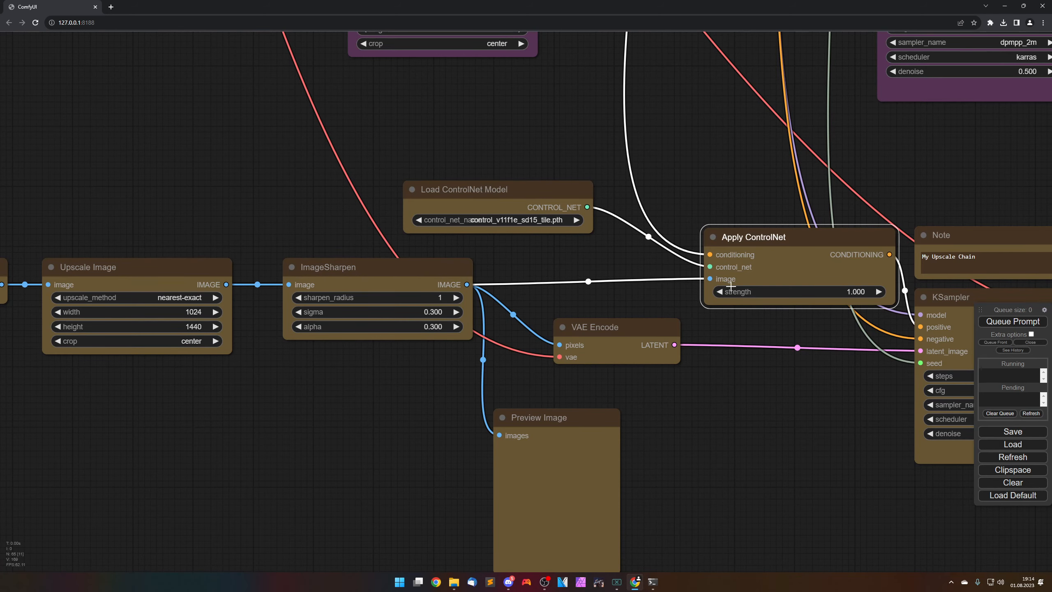
Compare the brown chain's KSampler settings with the KSamplers of the other upscale branches.
drag(733, 400, 483, 402)
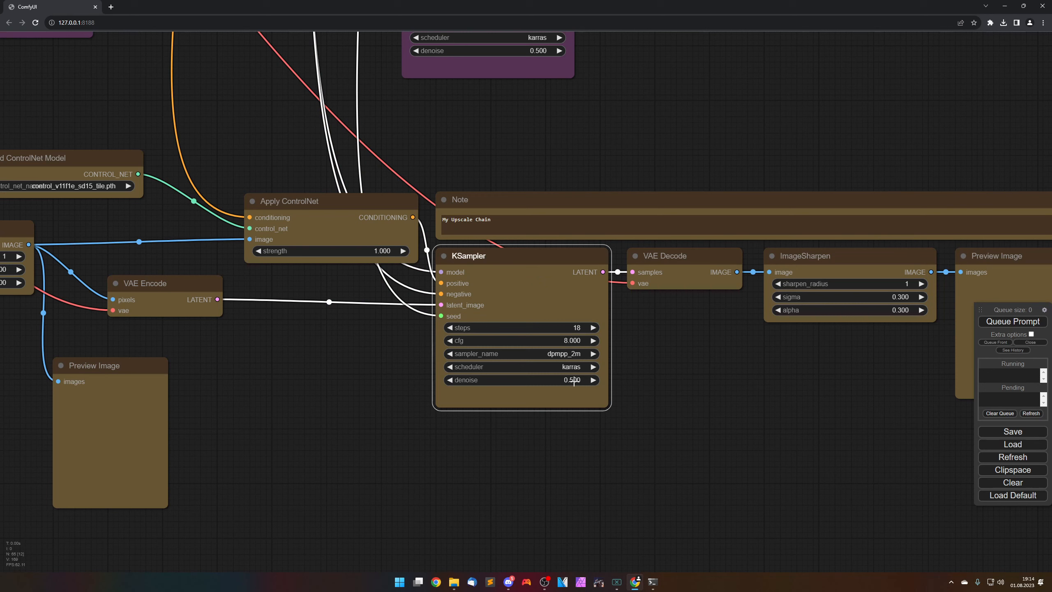
drag(629, 145, 614, 444)
drag(645, 389, 654, 534)
drag(632, 283, 634, 514)
drag(637, 258, 637, 367)
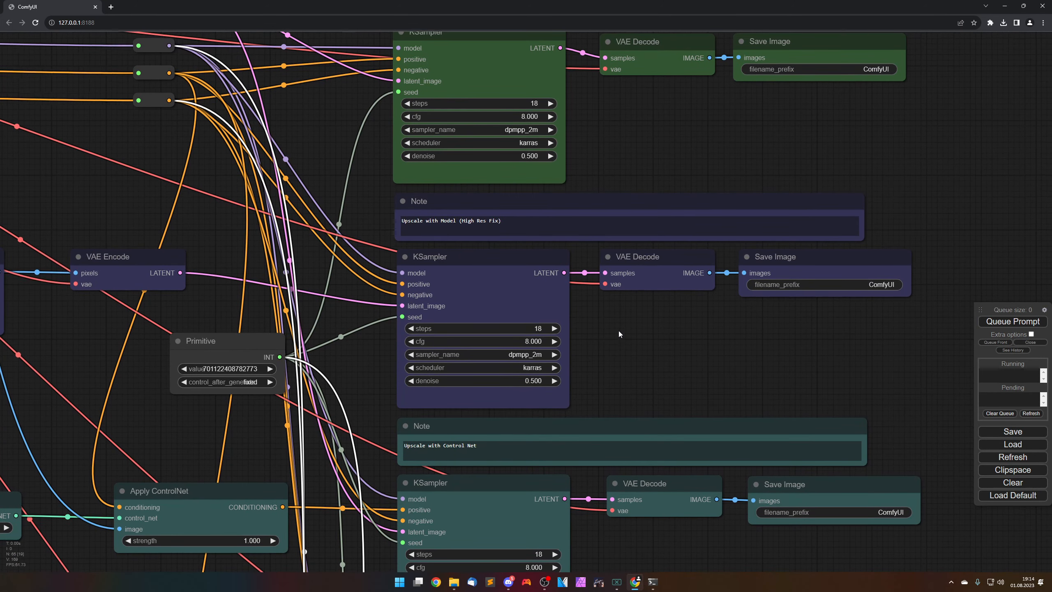
drag(619, 333, 608, 77)
drag(615, 407, 608, 144)
drag(625, 473, 587, 387)
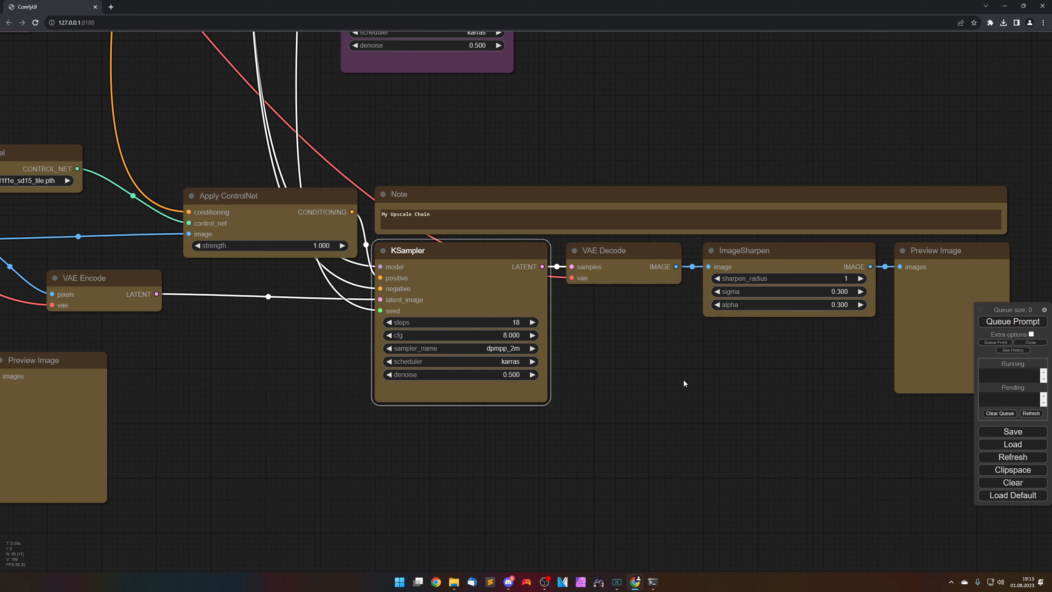
Examine the brown chain's final KSampler, VAE Decode and ImageSharpen nodes, including the options available for the last ImageSharpen.
drag(683, 384, 547, 390)
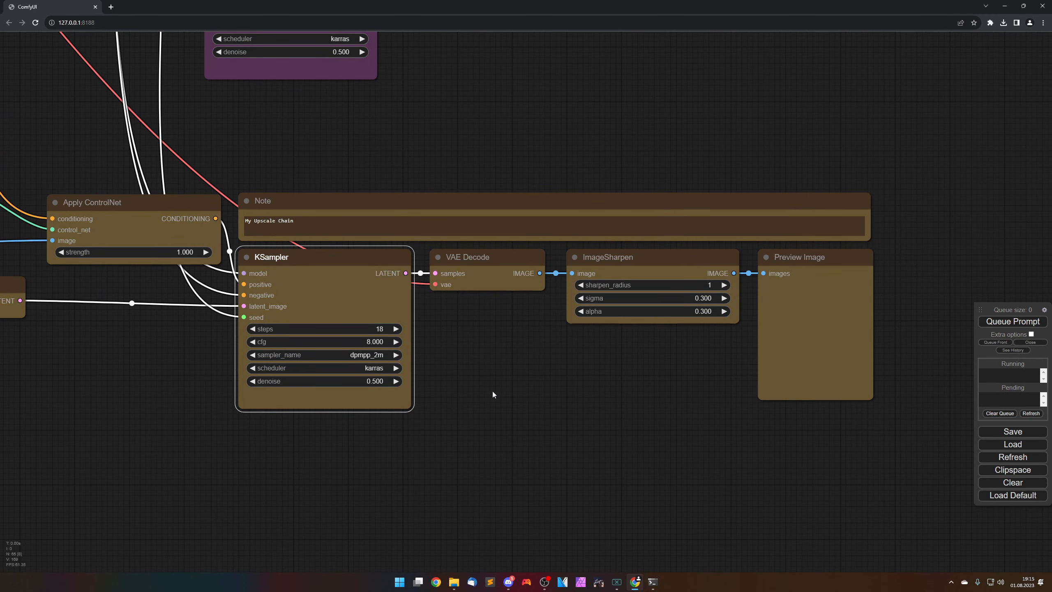
click(503, 392)
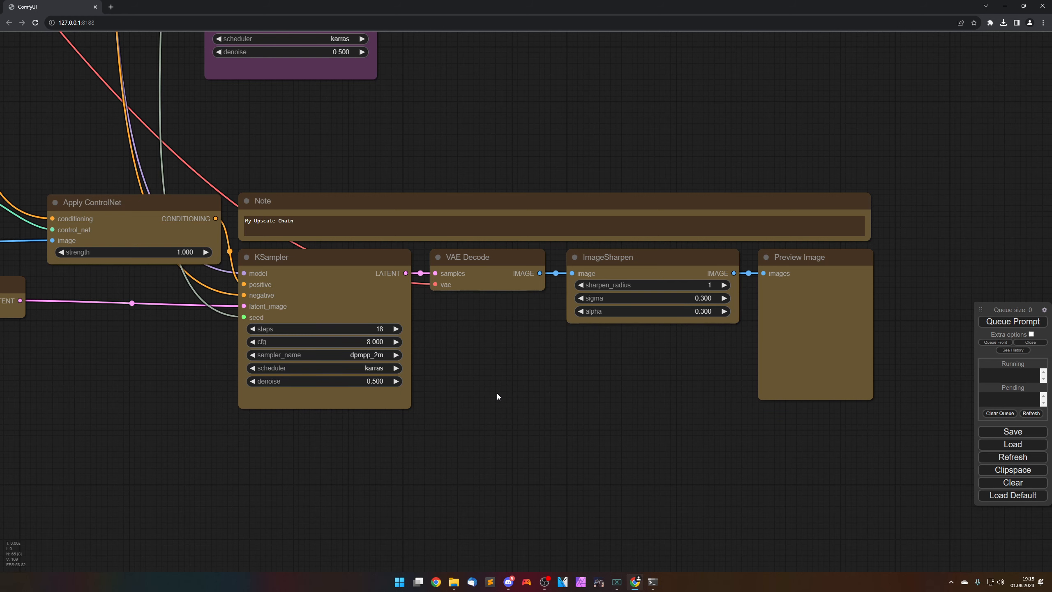
drag(498, 397, 486, 389)
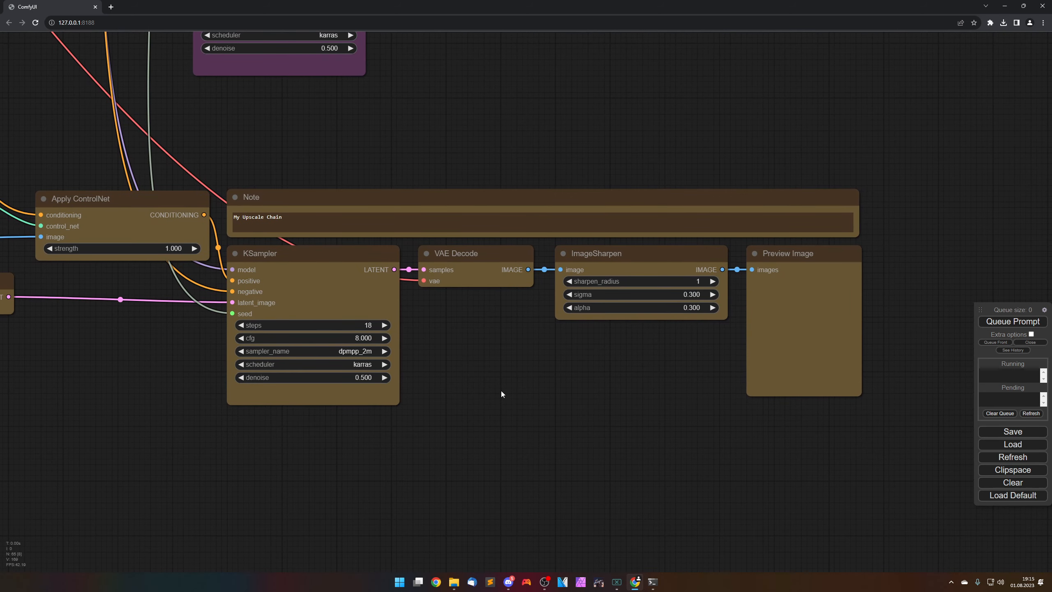
click(336, 275)
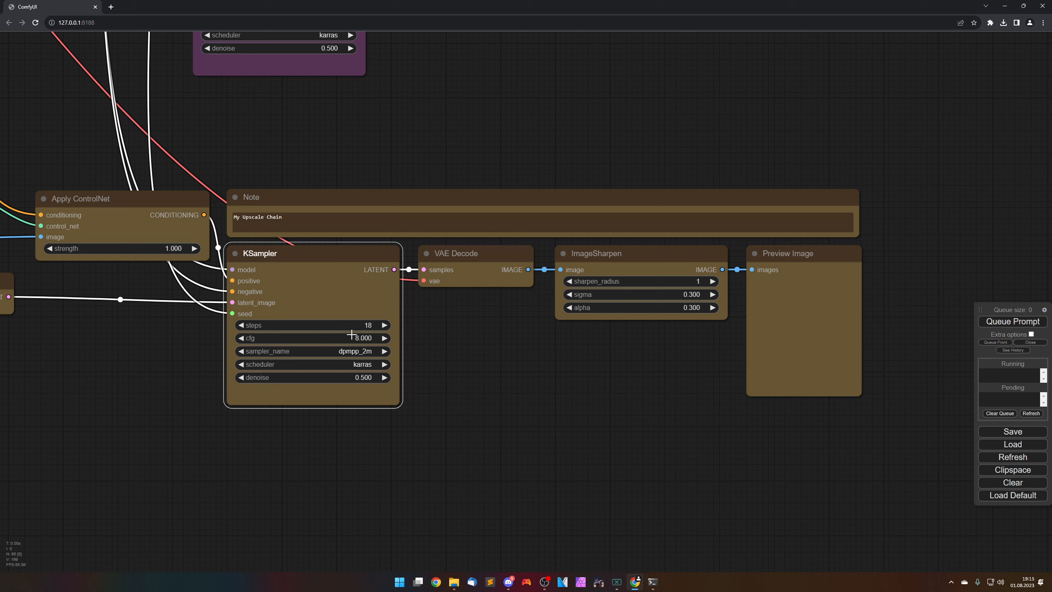
click(474, 257)
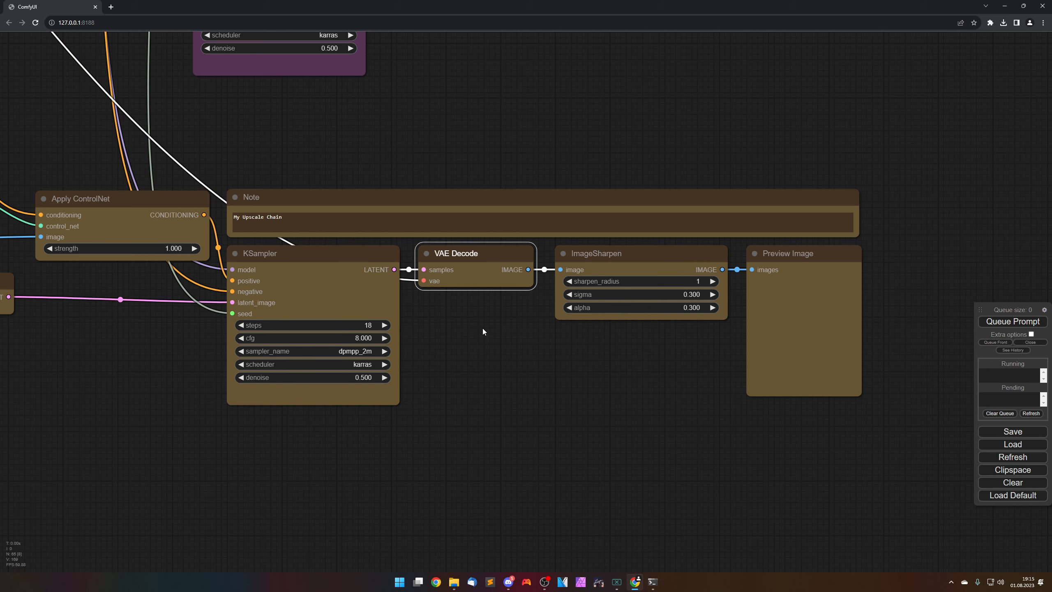
click(615, 254)
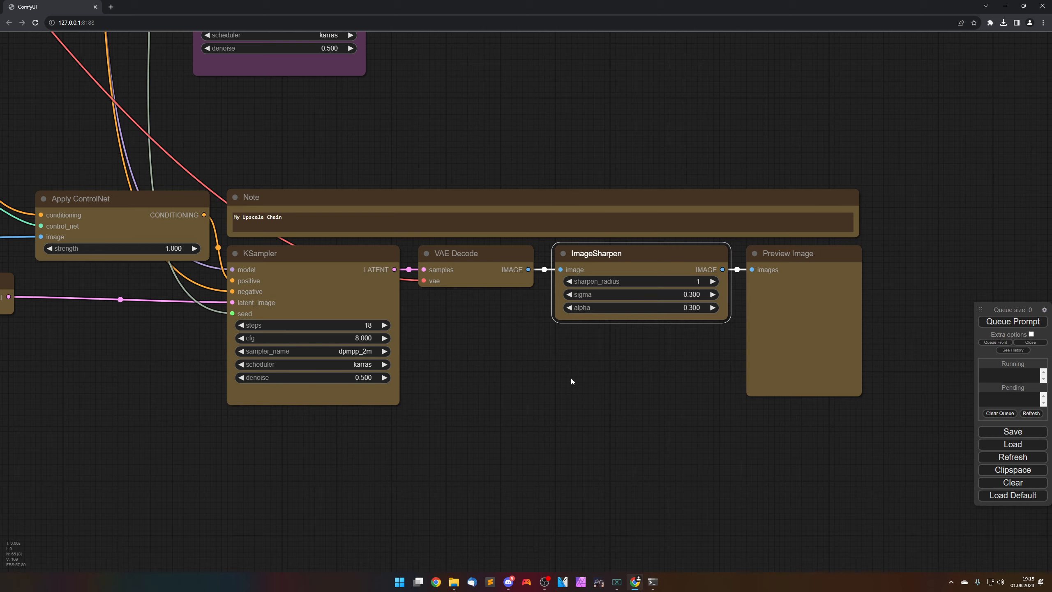
scroll(570, 378, down, 3)
drag(565, 385, 692, 388)
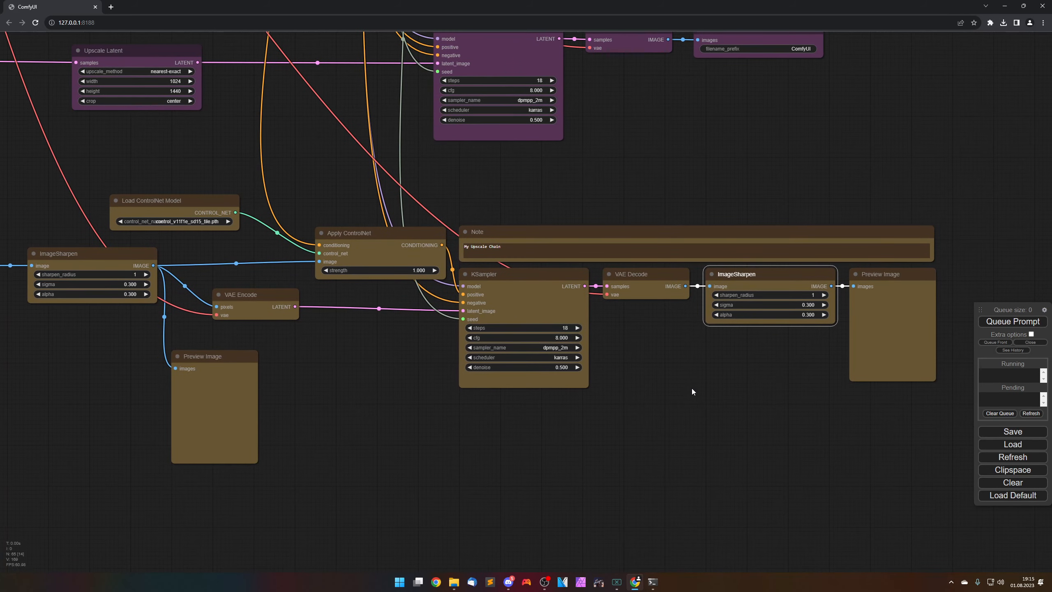
right_click(765, 287)
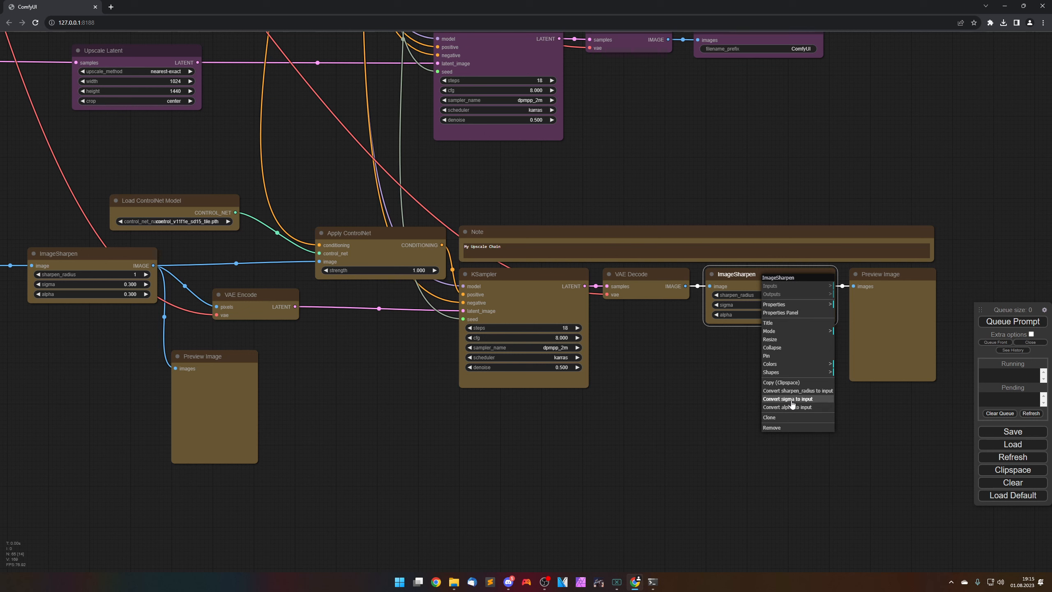
click(673, 408)
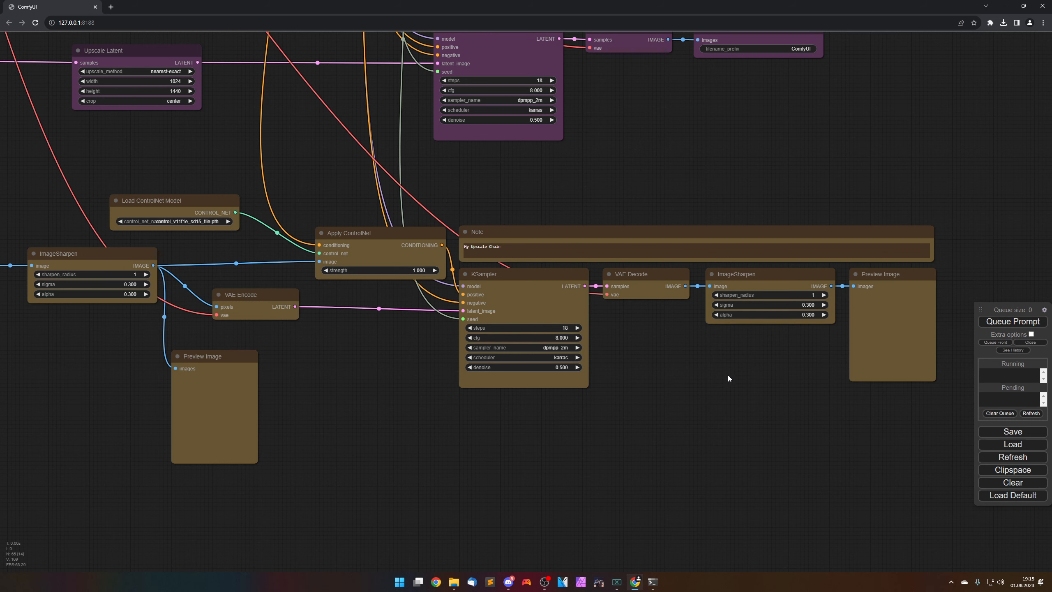
Delete the Preview Image node at the end of the My Upscale Chain branch.
drag(730, 376, 539, 412)
scroll(600, 375, down, 1)
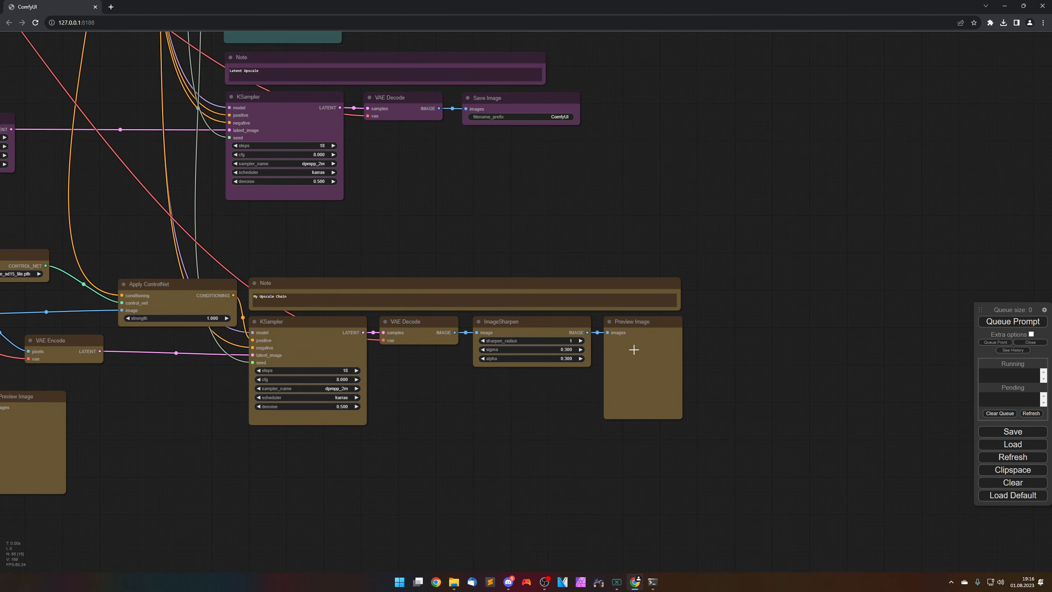
click(659, 410)
key(Delete)
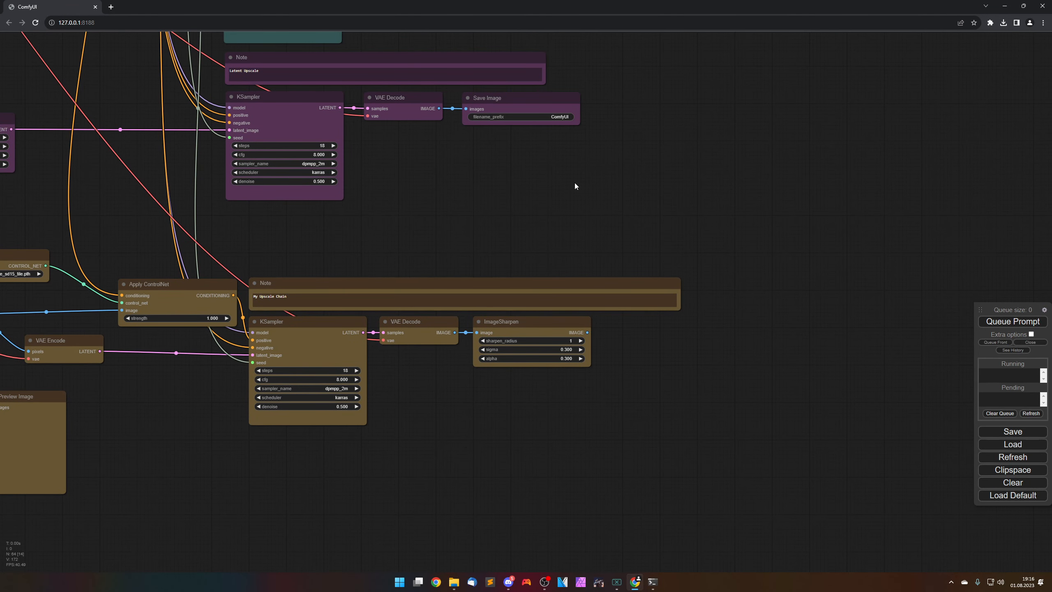
Copy the Latent Upscale branch's Save Image node to the end of My Upscale Chain and connect the final ImageSharpen output to it.
click(503, 98)
key(ctrl+c)
key(ctrl+v)
drag(587, 332, 639, 317)
Colour the Save Image node at the end of My Upscale Chain yellow to match its branch.
right_click(642, 326)
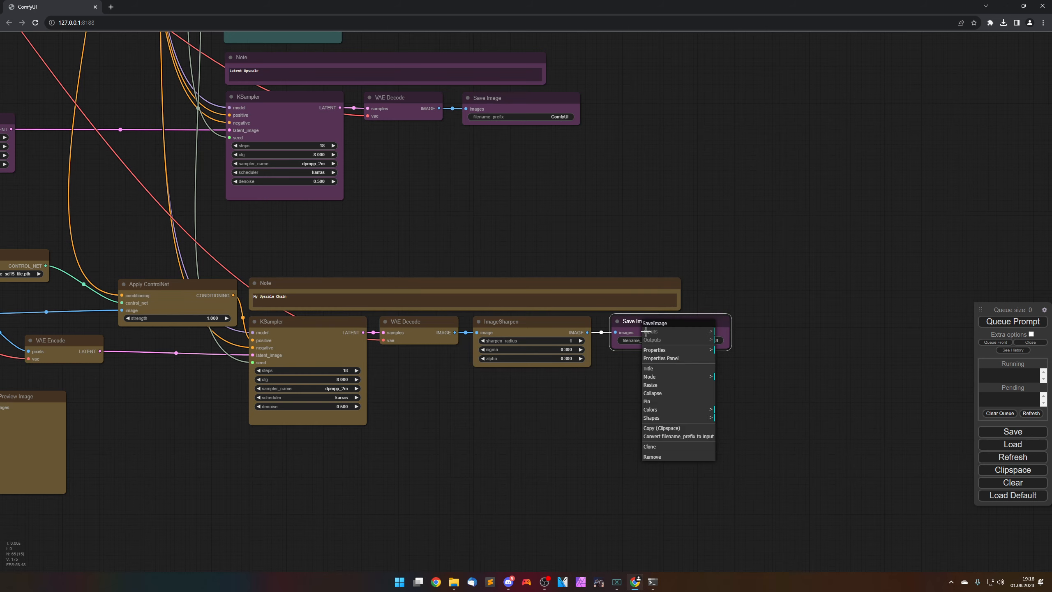
click(659, 410)
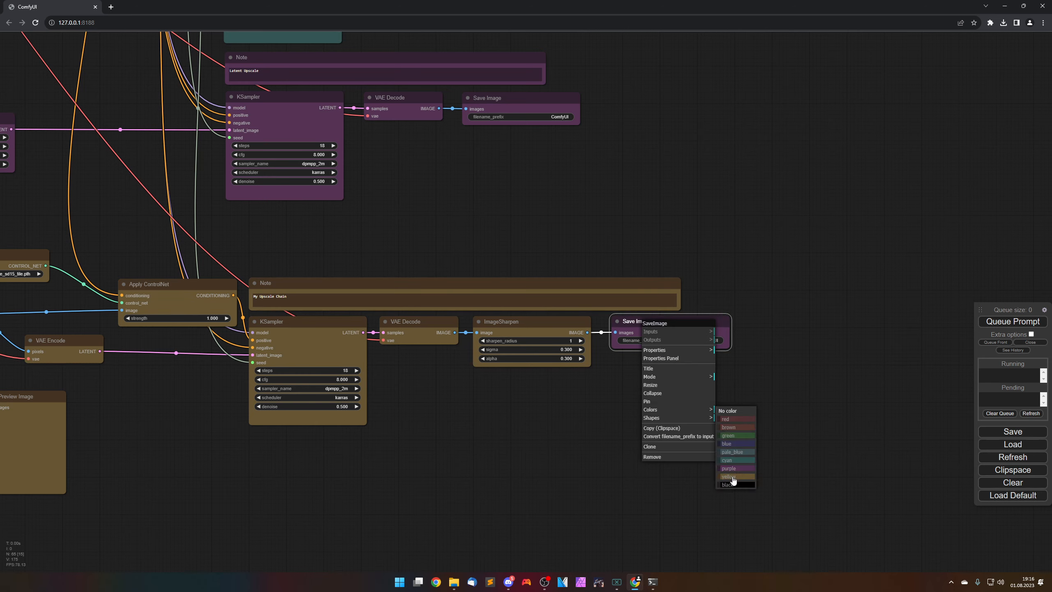
click(734, 481)
click(640, 458)
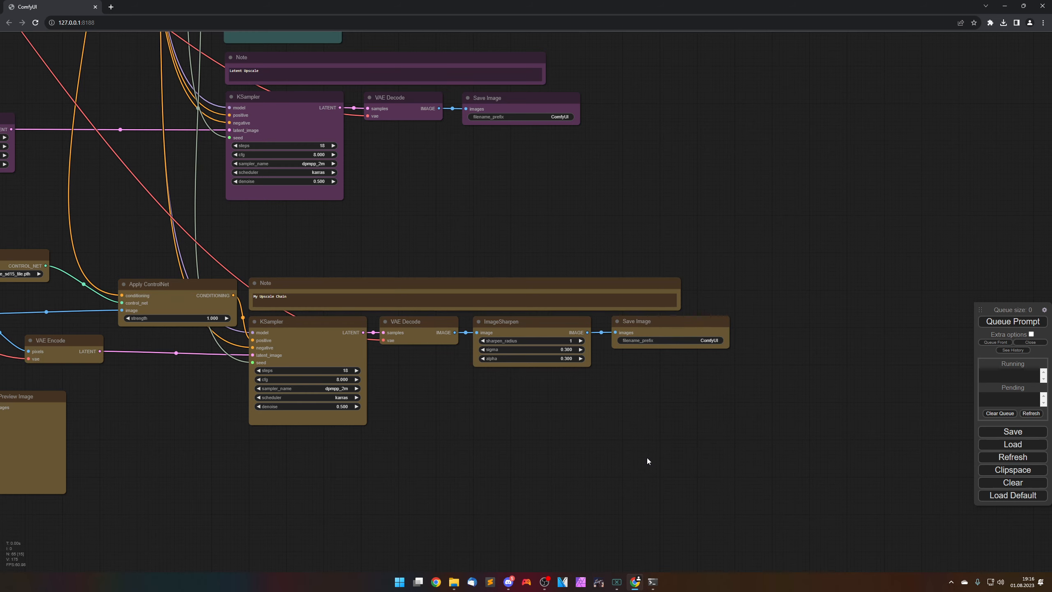
Add commas after "high detail" and "8k" in the second prompt Primitive node.
scroll(610, 439, down, 3)
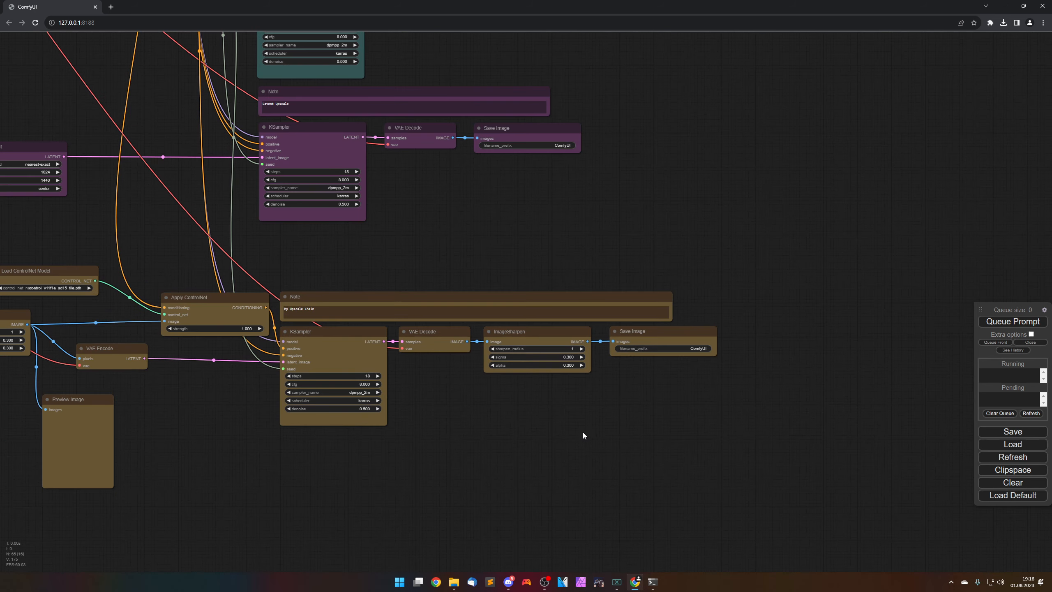
drag(267, 284, 484, 470)
drag(387, 277, 651, 400)
scroll(629, 401, up, 4)
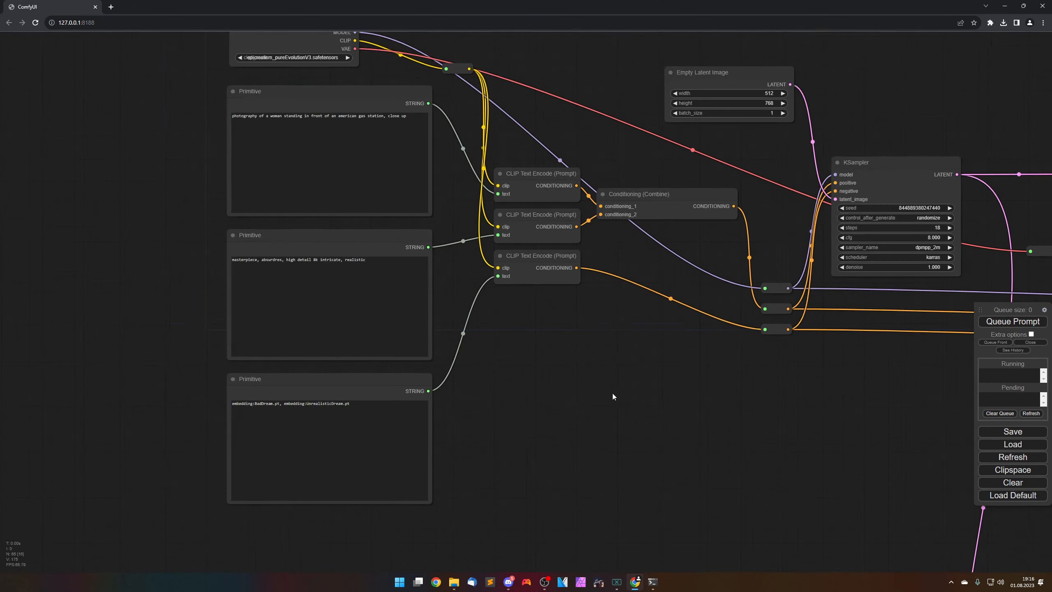
drag(558, 377, 708, 507)
scroll(475, 207, up, 5)
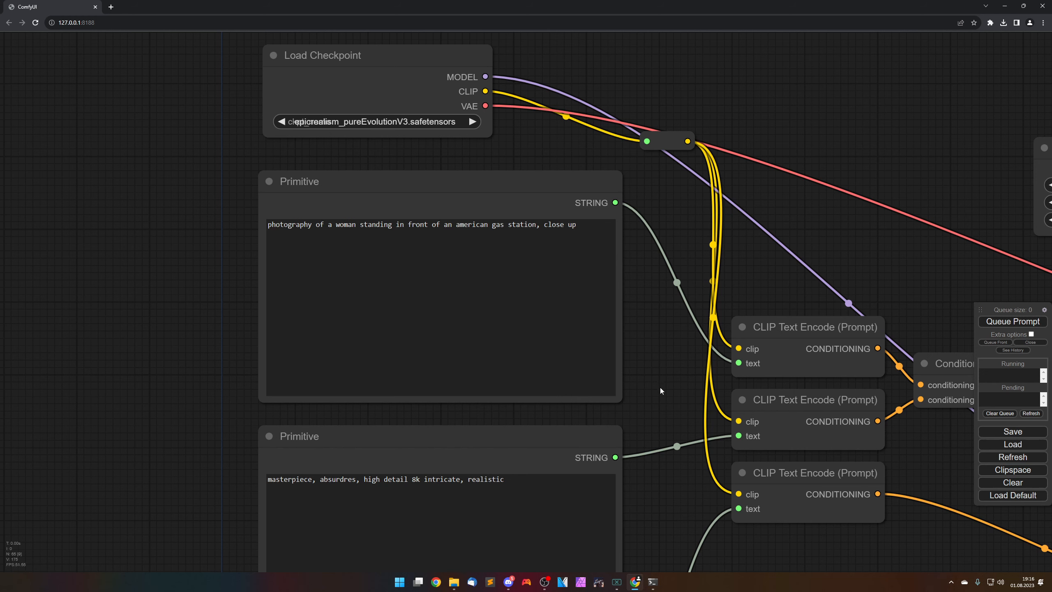
drag(661, 390, 654, 192)
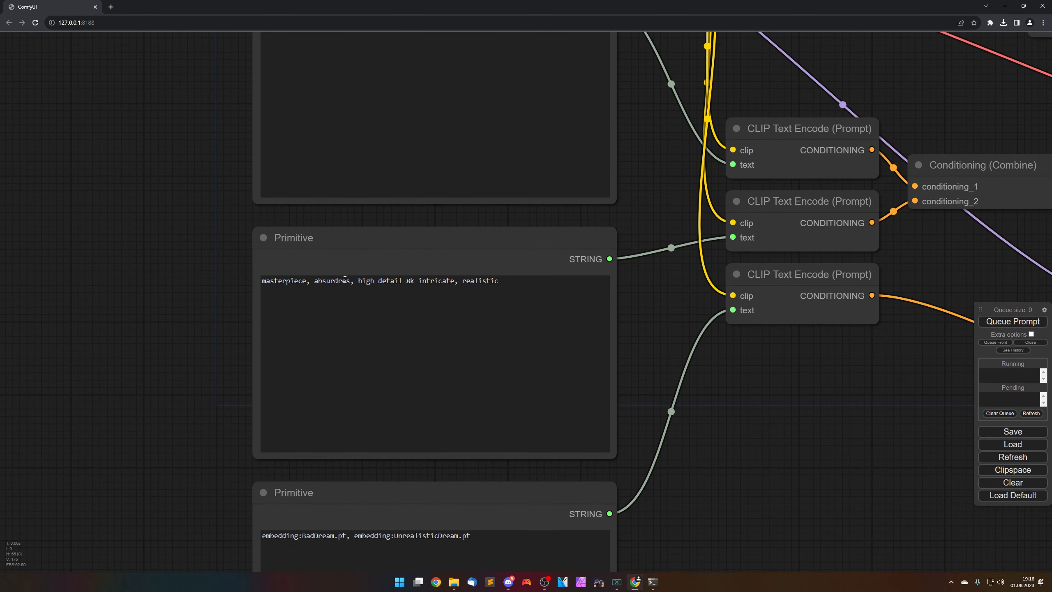
click(401, 281)
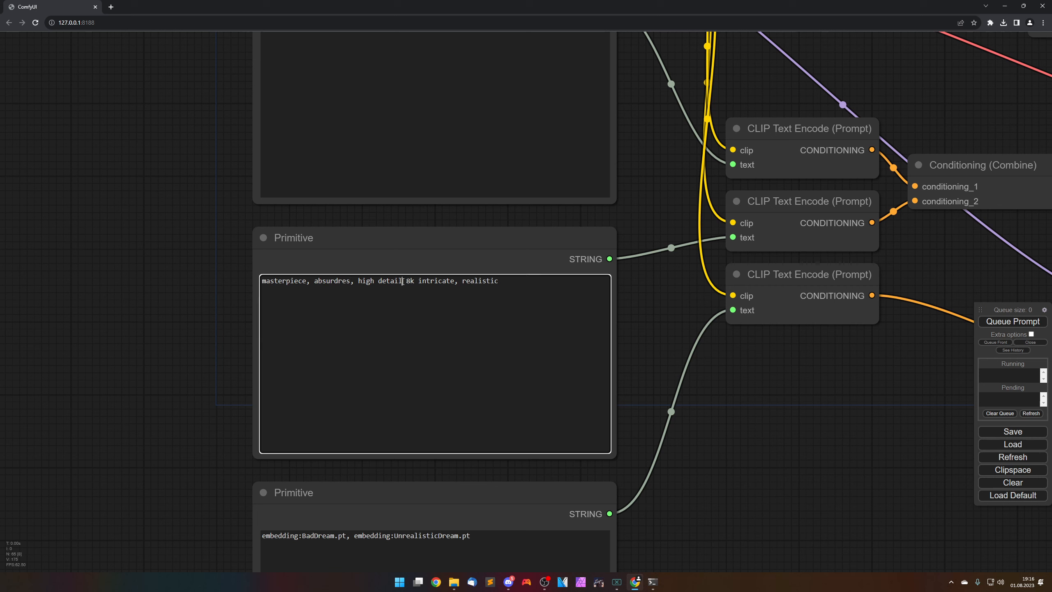
text(,)
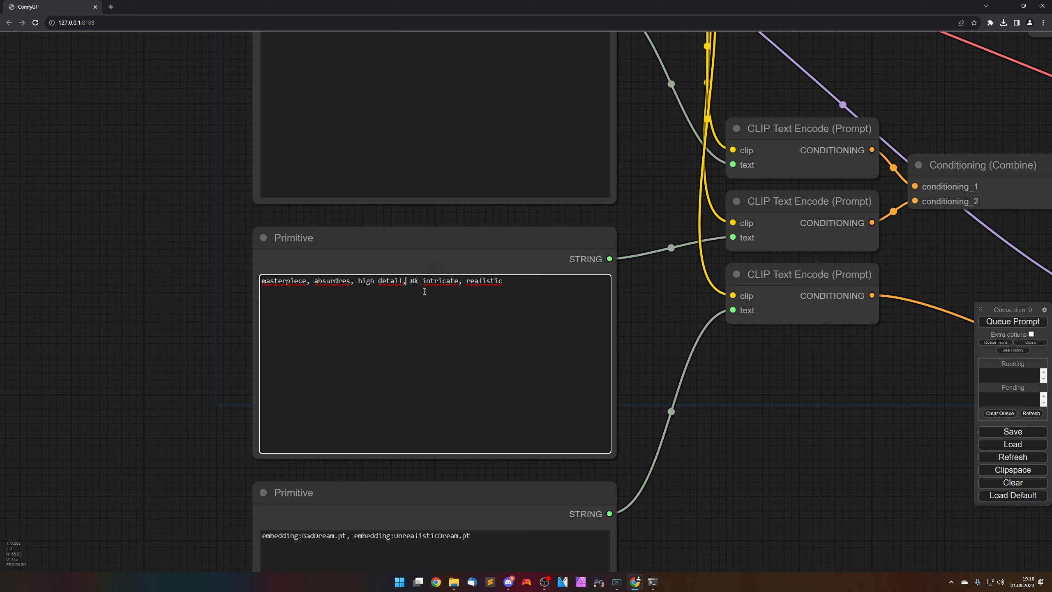
click(419, 282)
text(,)
click(666, 336)
Examine the negative prompt embeddings and follow the prompt, conditioning and latent nodes to the base KSampler.
scroll(784, 448, down, 2)
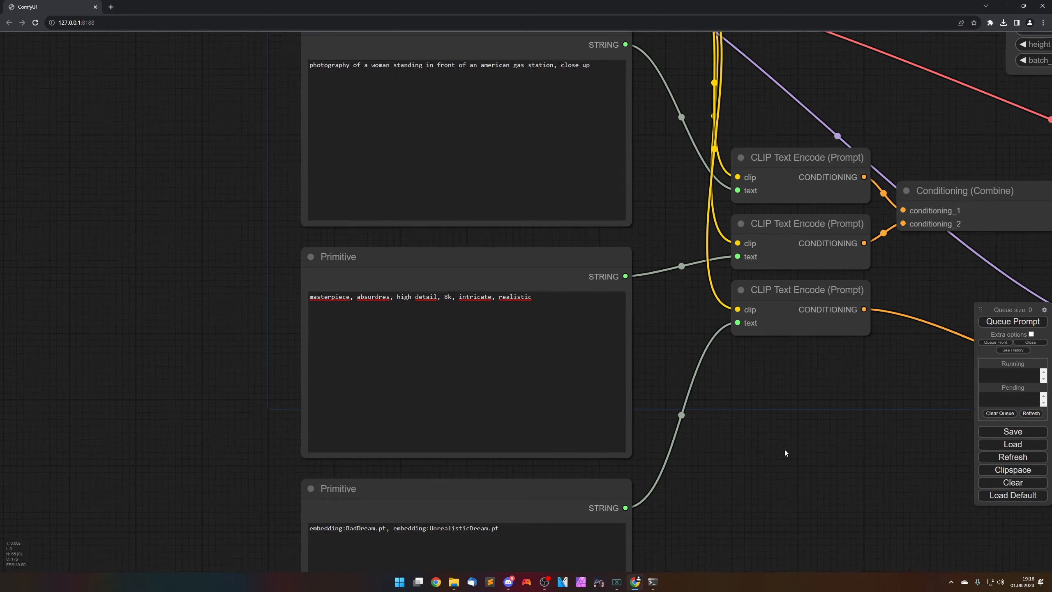
drag(787, 470, 712, 292)
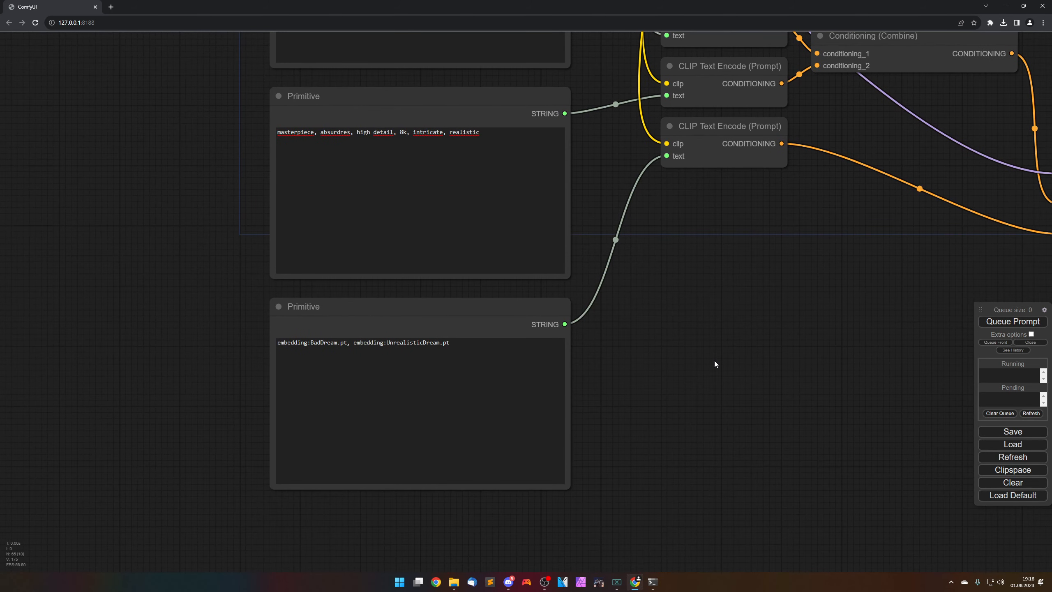
scroll(714, 362, up, 3)
drag(679, 368, 699, 338)
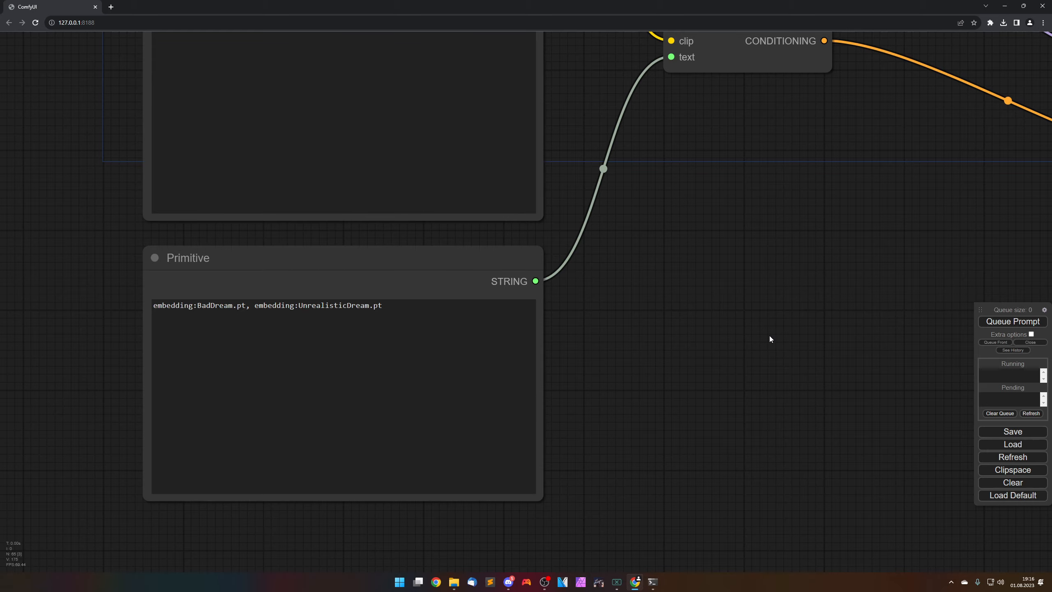
scroll(773, 333, down, 5)
drag(853, 331, 531, 440)
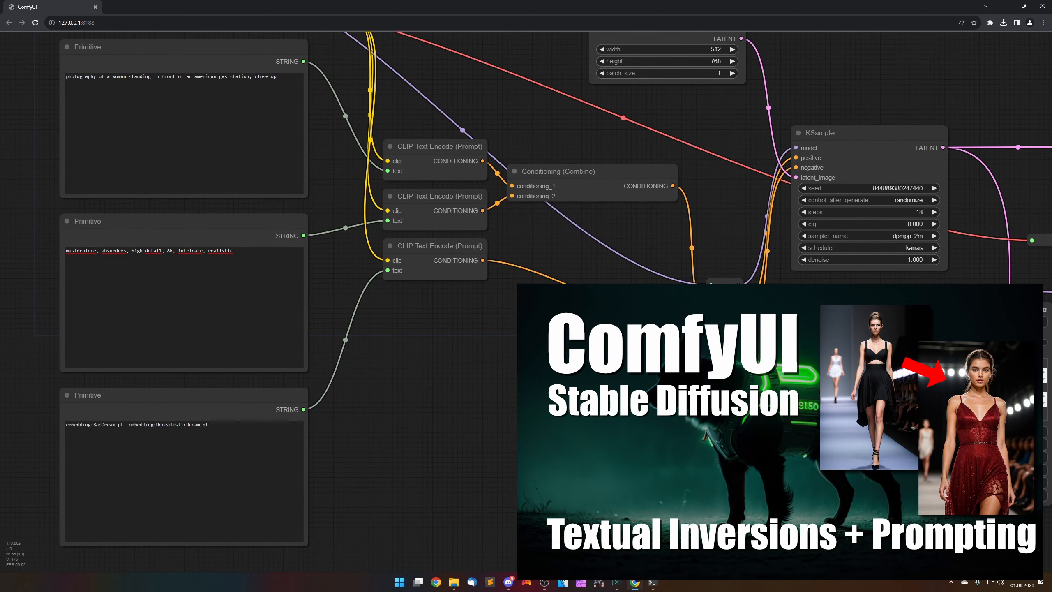
drag(585, 377, 400, 458)
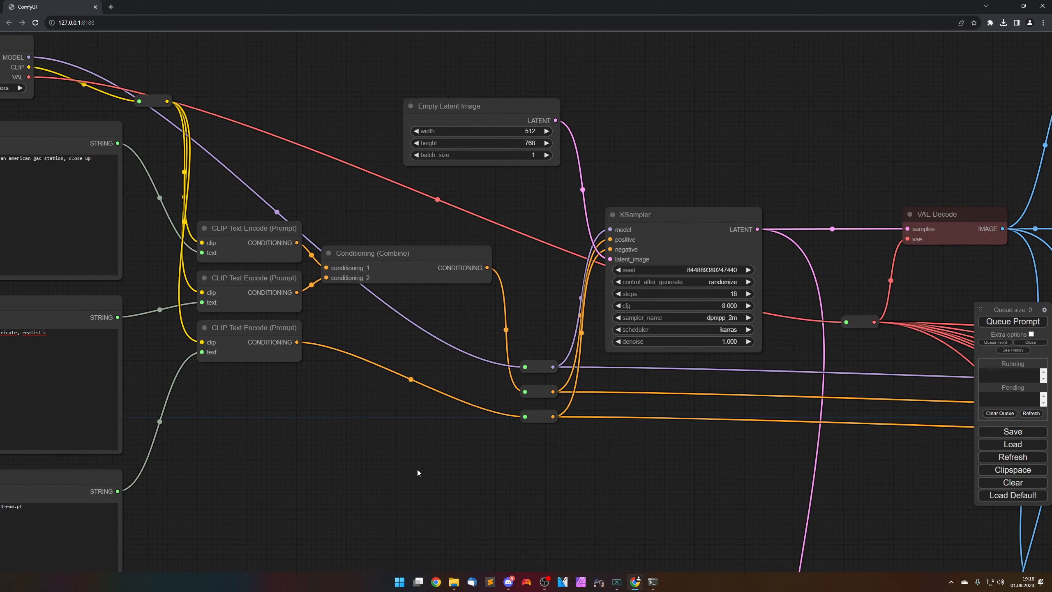
scroll(443, 478, down, 3)
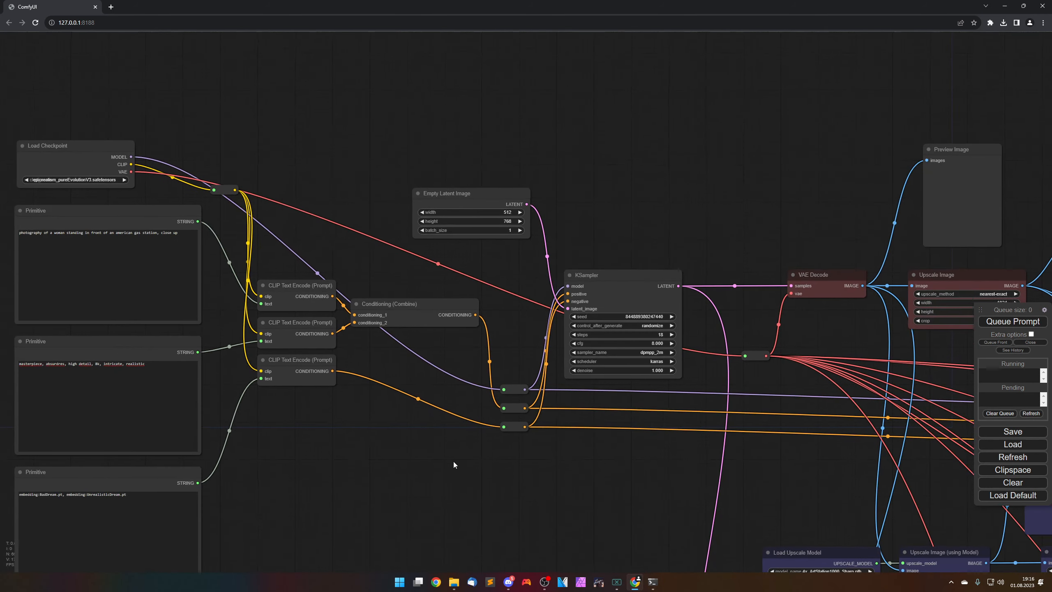
Queue the workflow for generation and check its progress in the command-line console.
drag(454, 461, 432, 394)
drag(475, 423, 528, 450)
key(ctrl+Return)
click(652, 582)
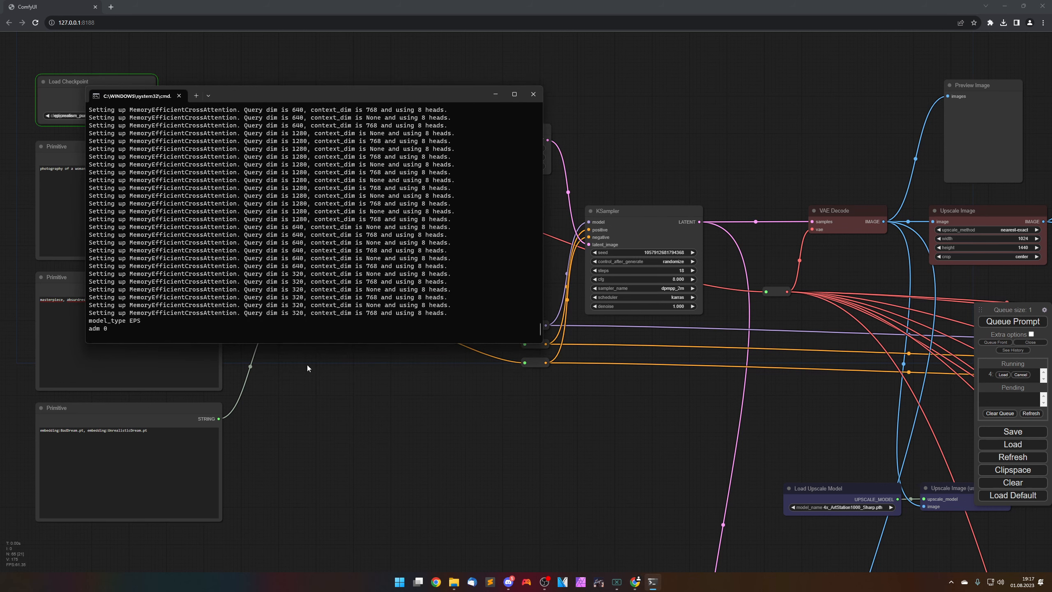
click(497, 94)
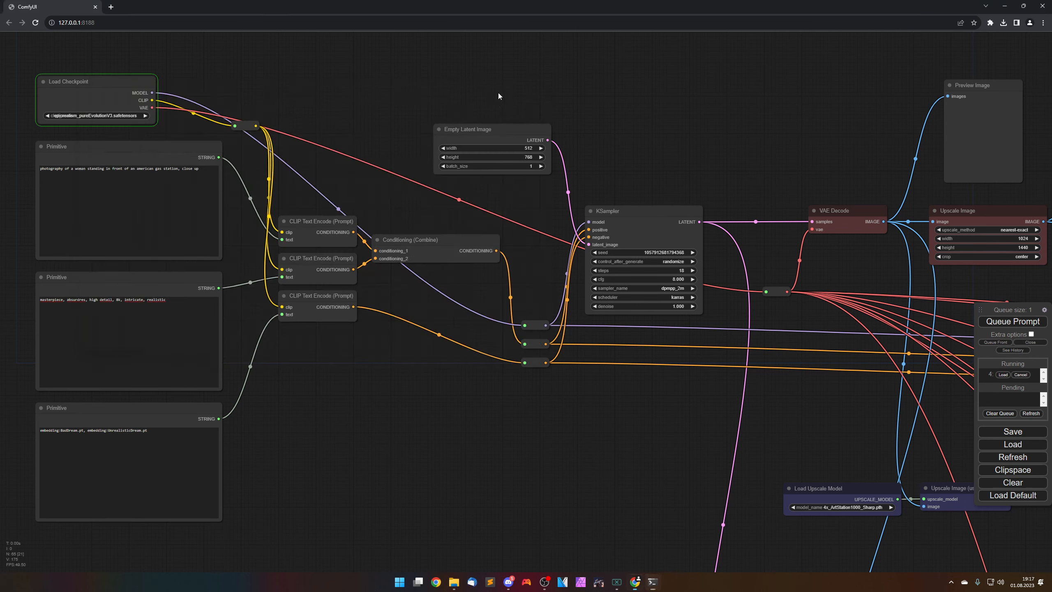
Watch the whole node graph while the preview and saved images of each upscale branch are generated.
drag(780, 407, 123, 216)
scroll(339, 415, down, 4)
scroll(191, 316, down, 2)
drag(251, 415, 251, 327)
scroll(247, 389, down, 2)
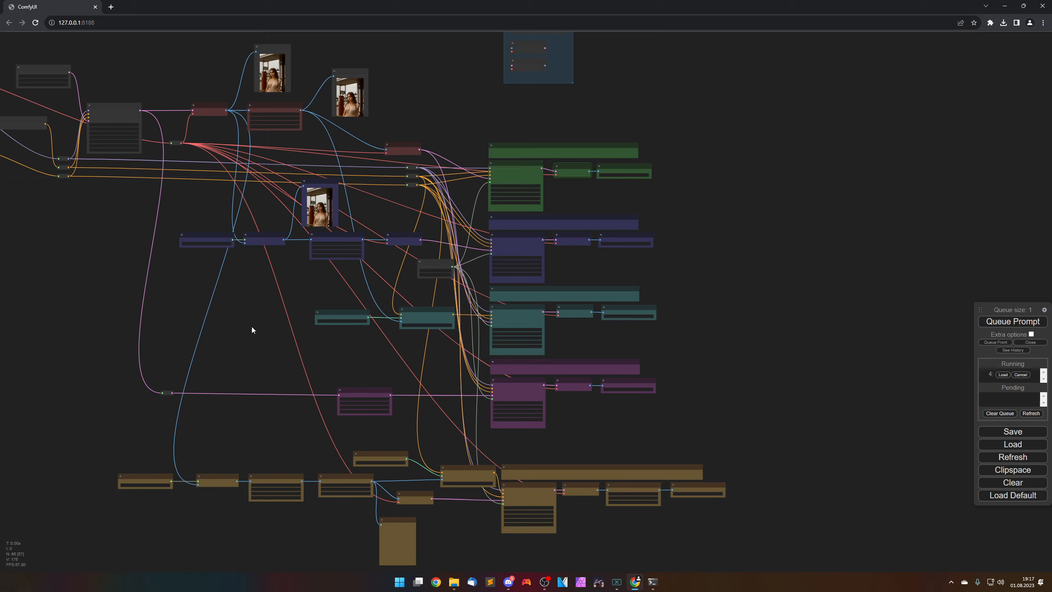
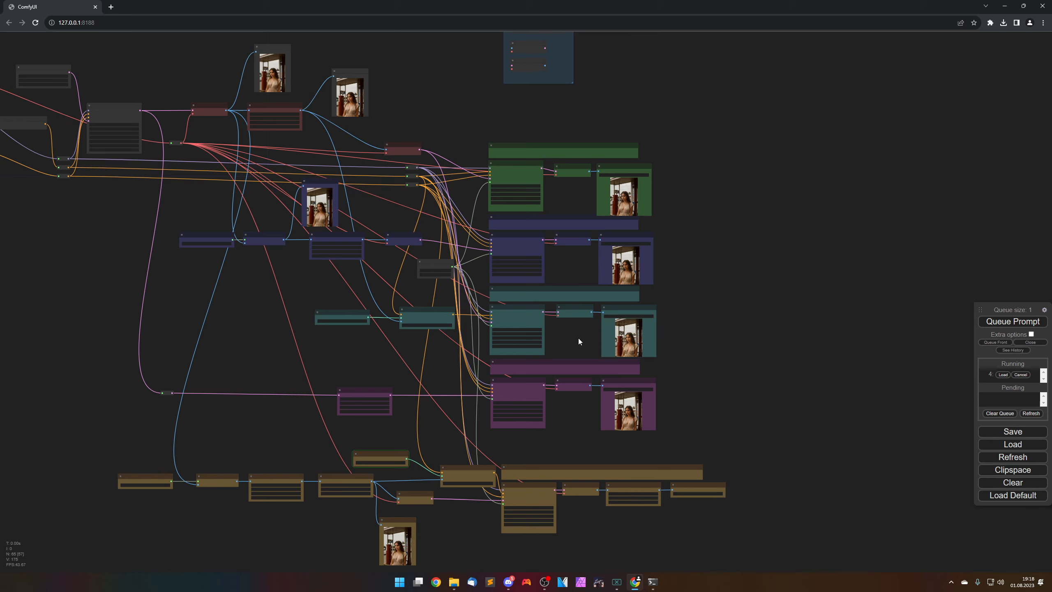
drag(578, 339, 560, 249)
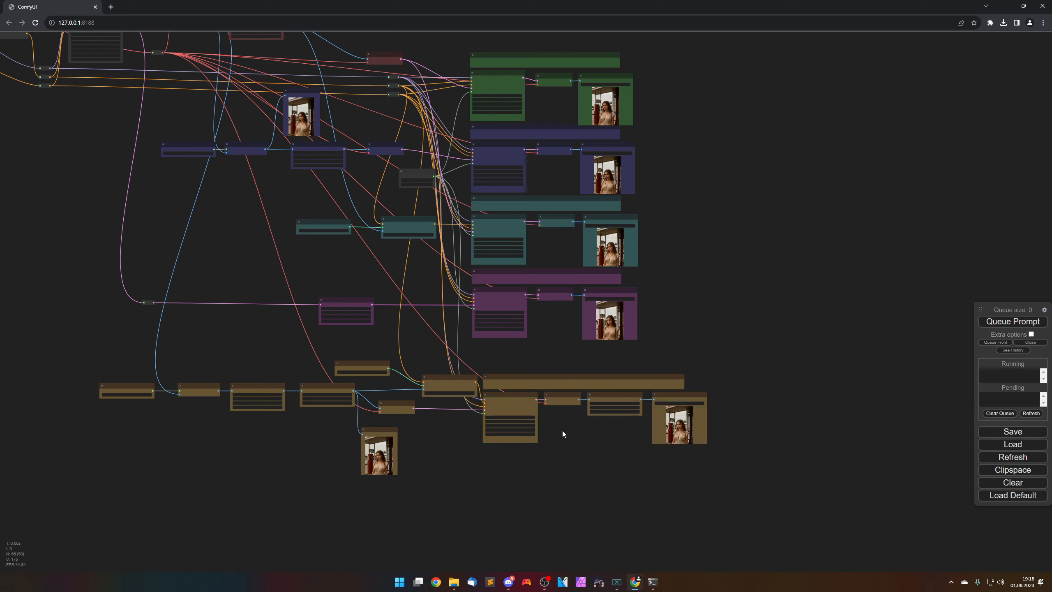
View the base image from the first Preview Image node on its own page, and close it.
scroll(286, 202, up, 10)
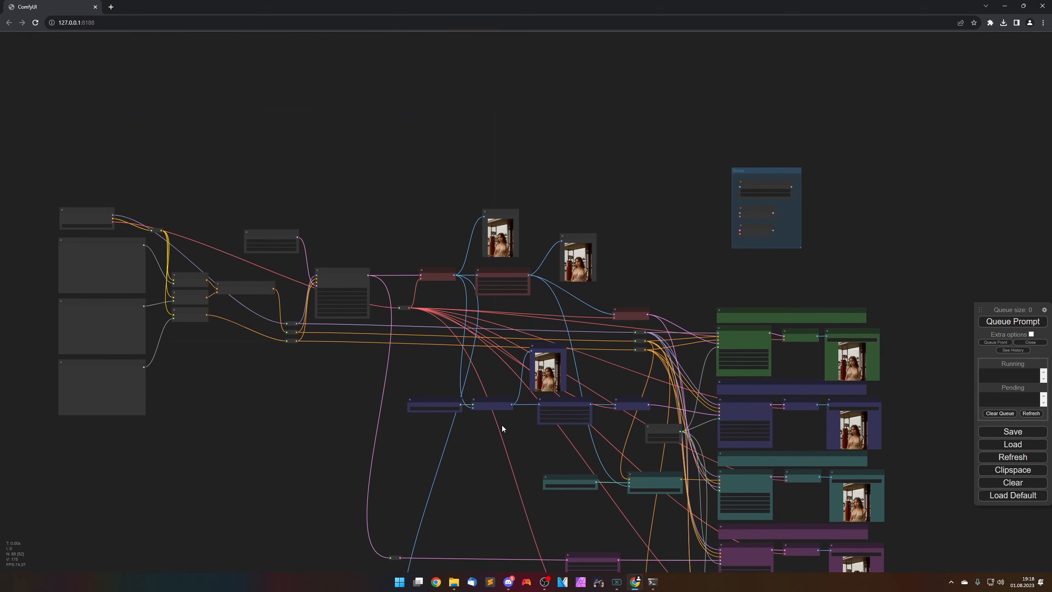
drag(531, 338, 412, 468)
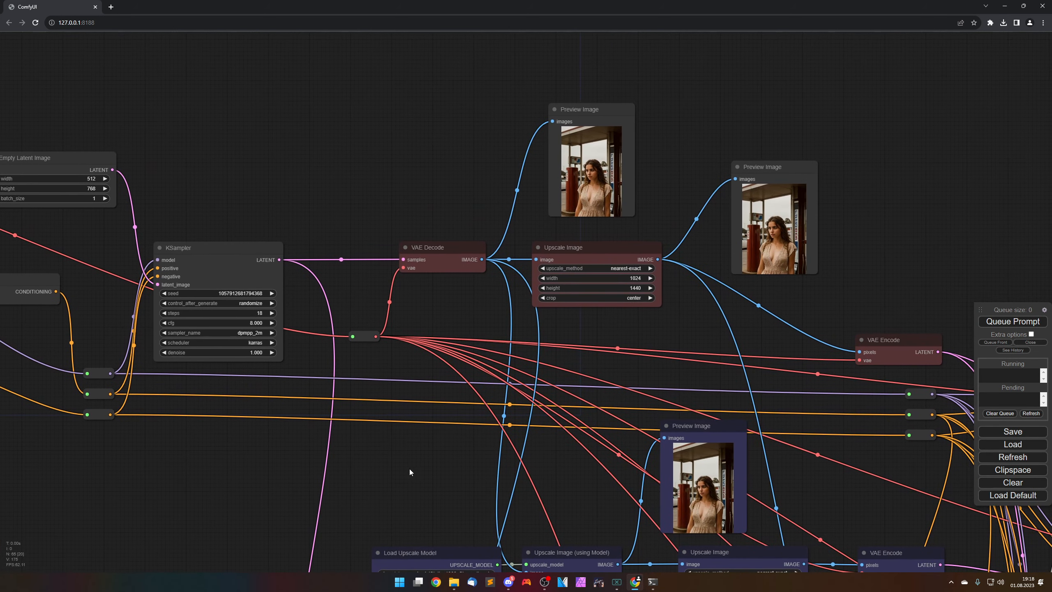
right_click(557, 179)
click(564, 182)
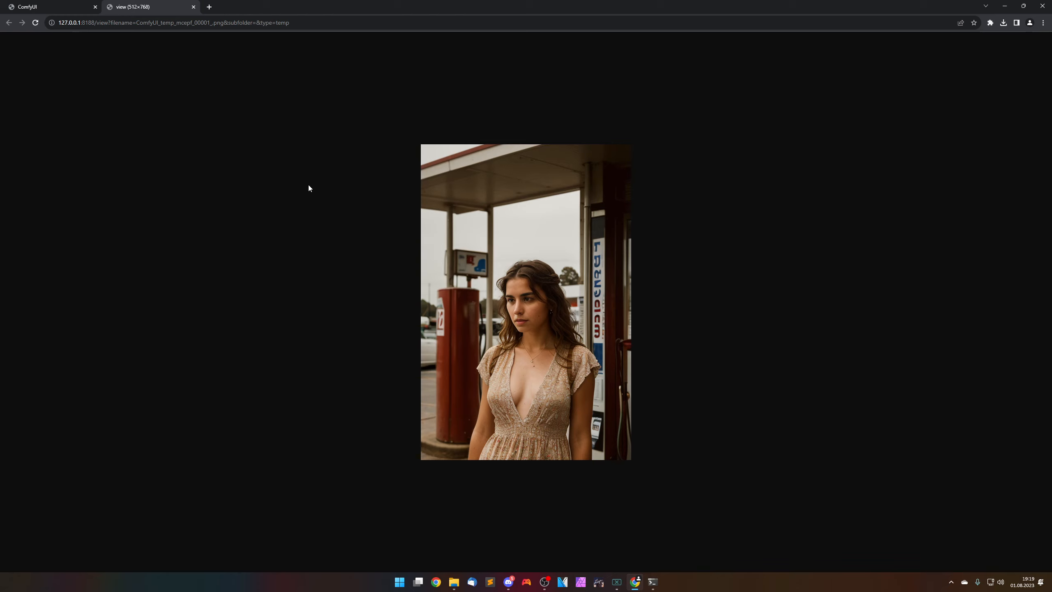
click(194, 7)
Inspect the red Upscale Image node's preview at full size on its own page, and close it.
drag(438, 309, 344, 293)
click(479, 245)
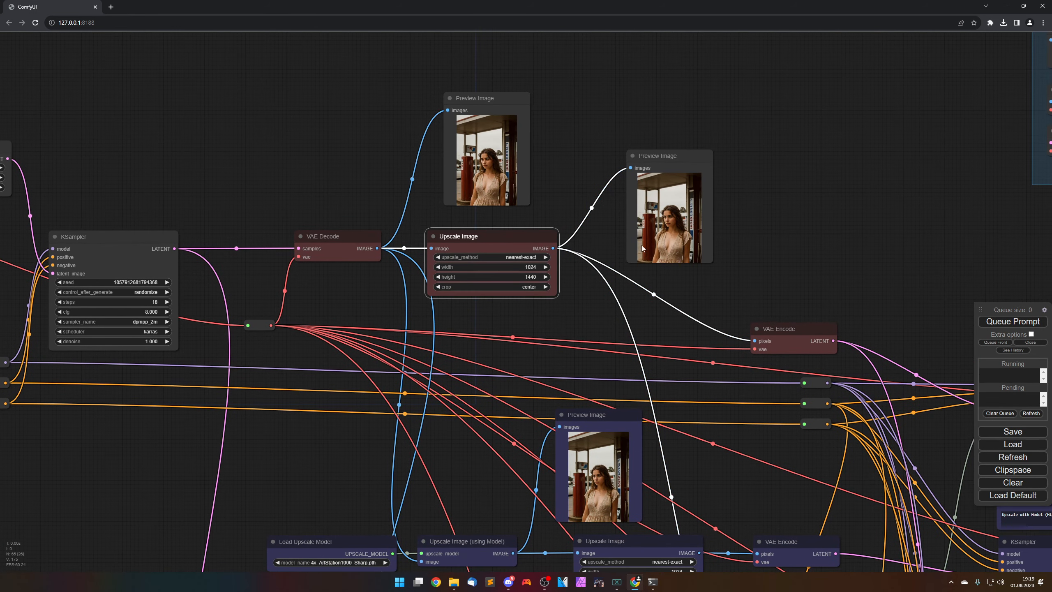
right_click(671, 228)
click(679, 232)
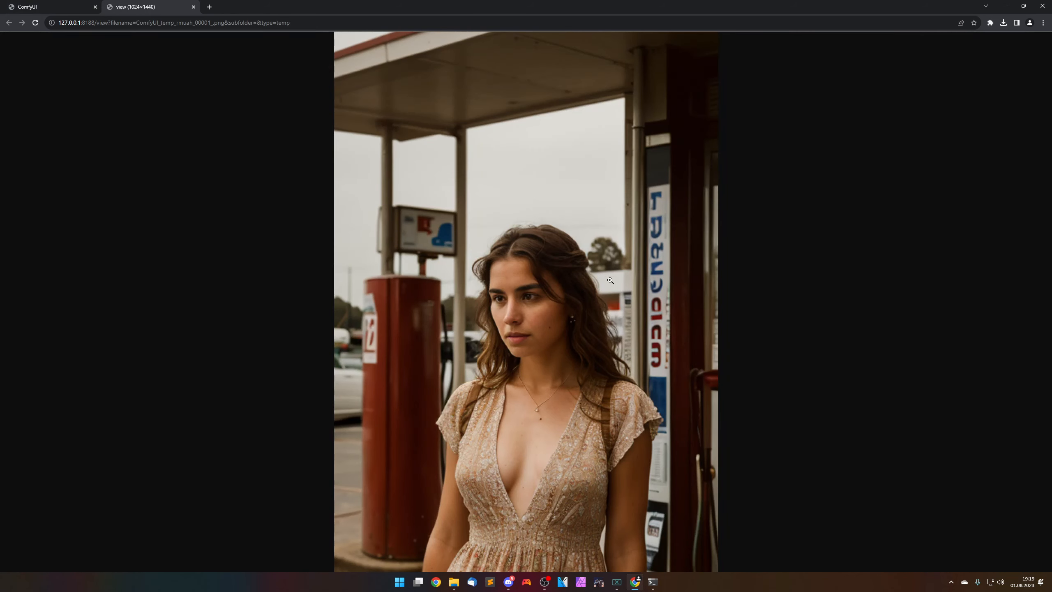
click(554, 310)
scroll(553, 311, up, 1)
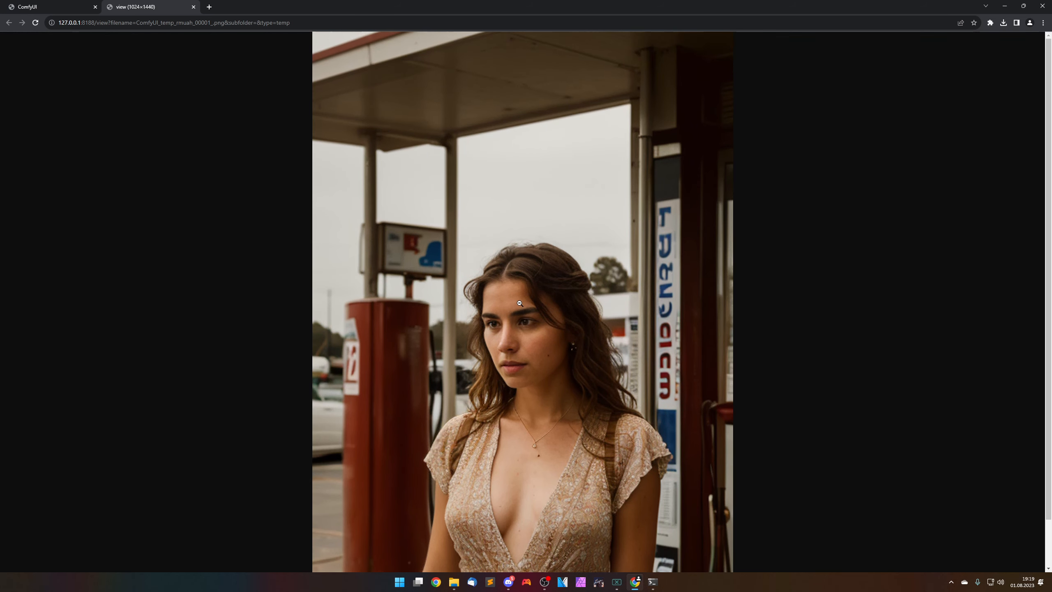
scroll(520, 305, down, 1)
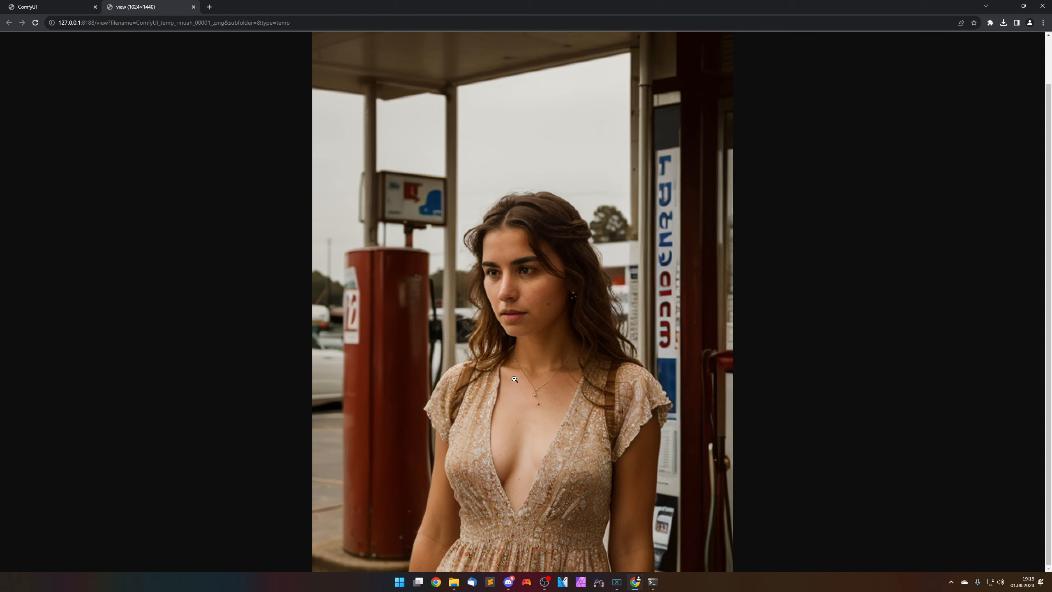
scroll(515, 379, up, 1)
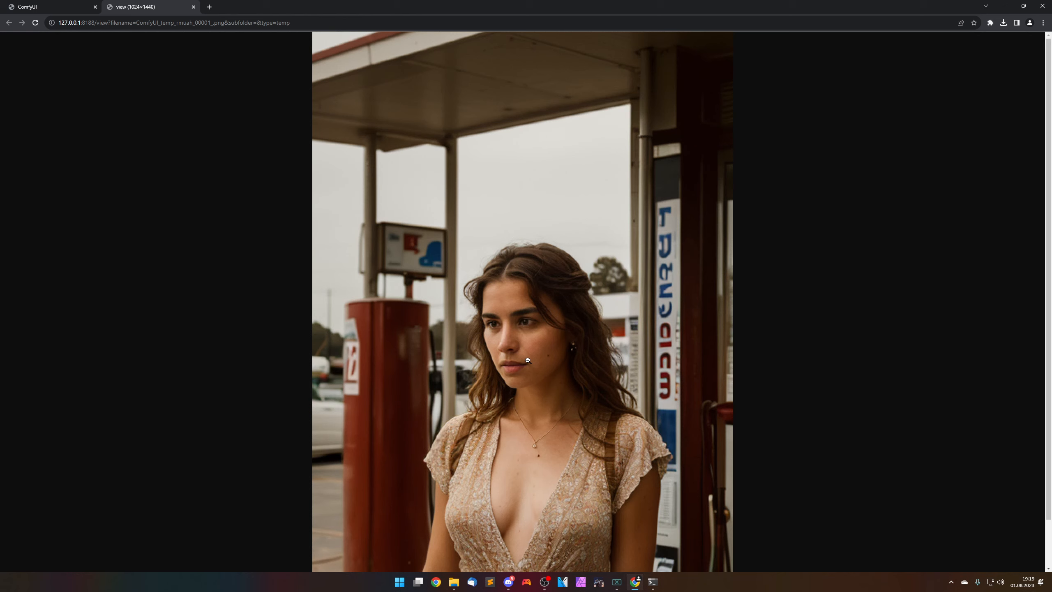
scroll(529, 358, down, 1)
scroll(515, 317, up, 1)
click(194, 8)
Open the Simple Upscale Image branch's saved image on its own page and view it at full size.
drag(596, 312, 373, 220)
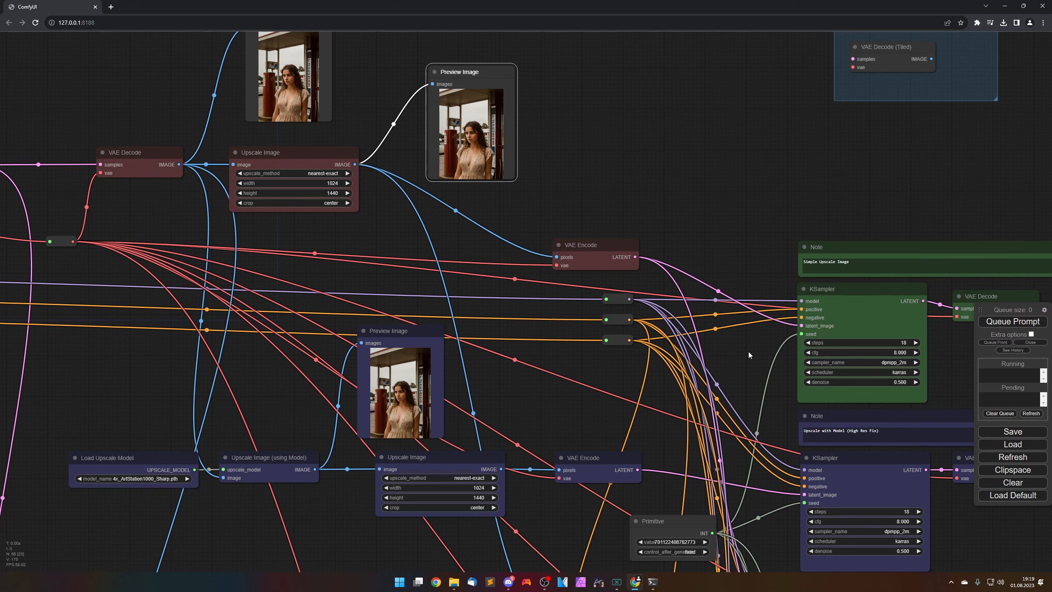
drag(747, 351, 622, 338)
right_click(534, 319)
click(549, 326)
click(549, 326)
scroll(549, 325, up, 2)
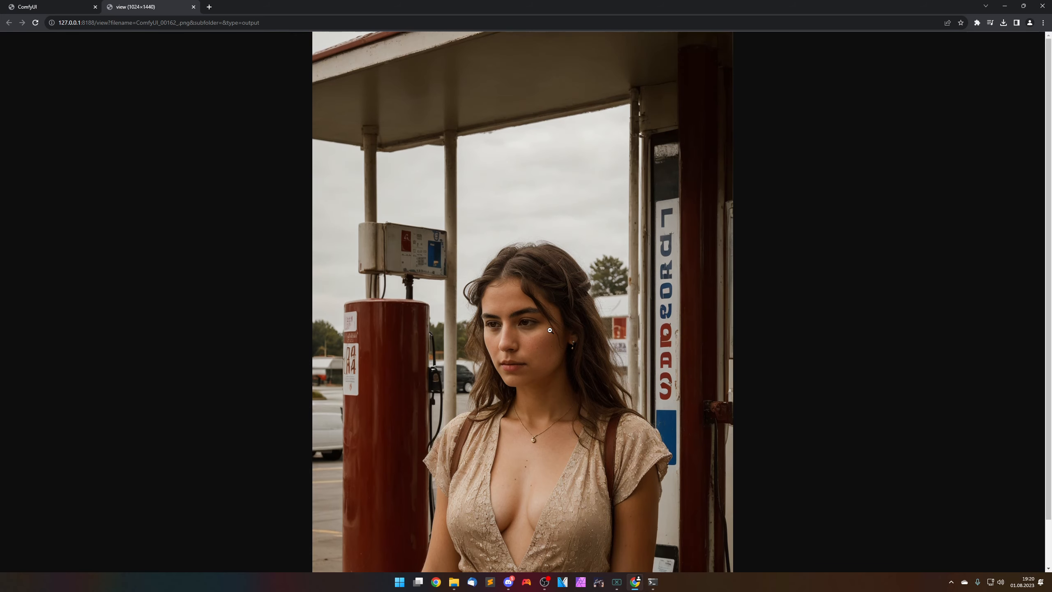
Open the red Upscale Image node's preview at full size and compare it with the Simple Upscale Image result.
click(57, 3)
drag(301, 124, 818, 229)
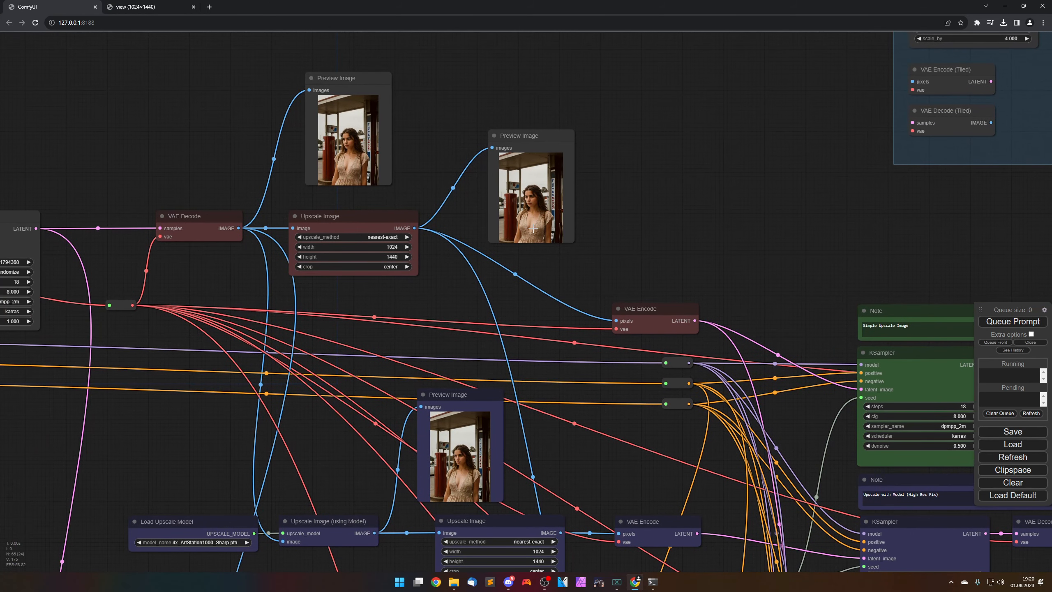
click(356, 135)
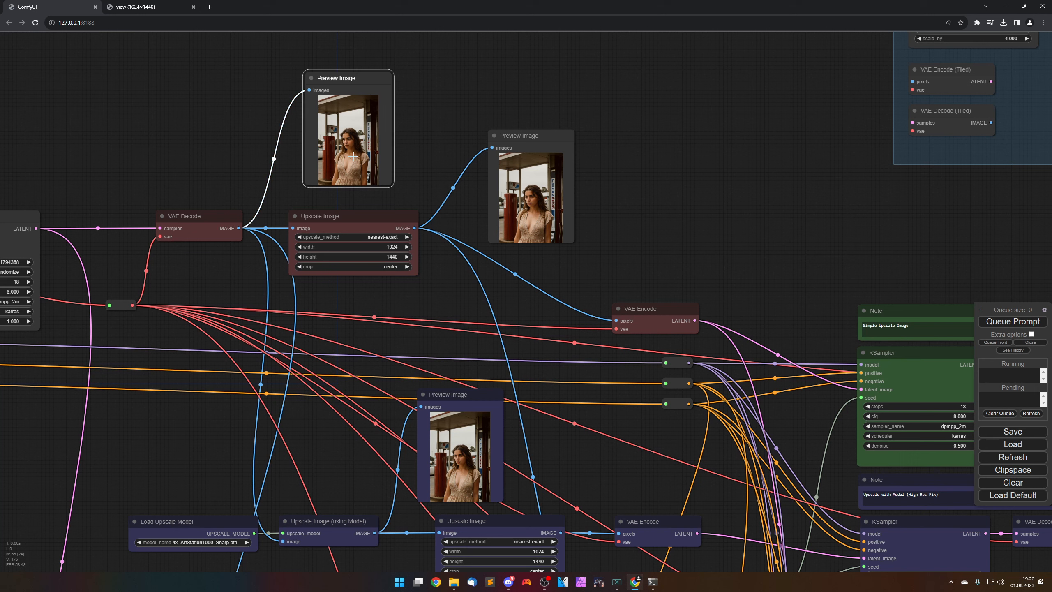
click(529, 194)
right_click(530, 194)
click(534, 199)
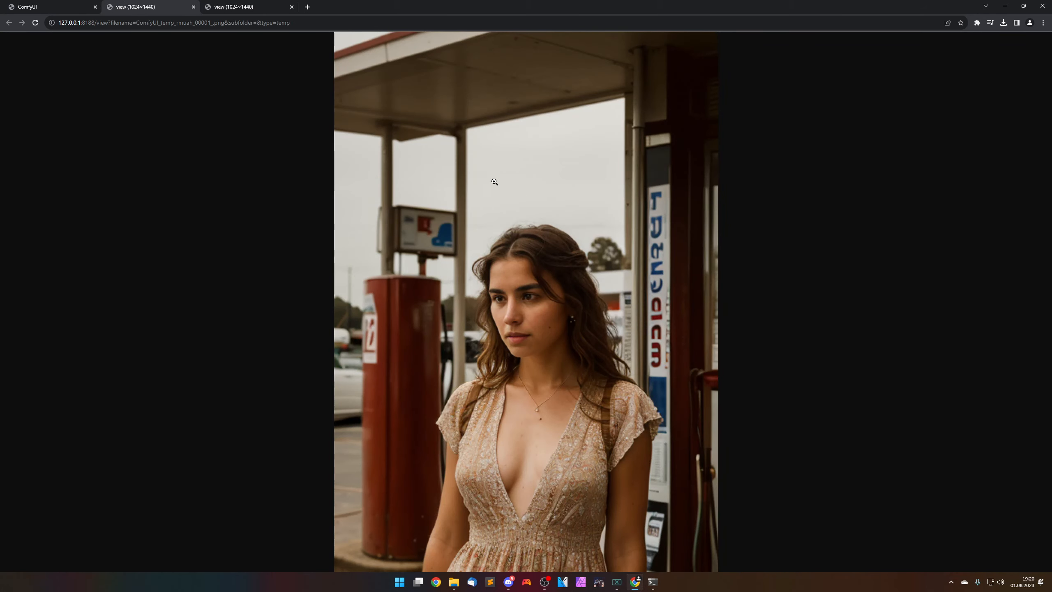
click(402, 177)
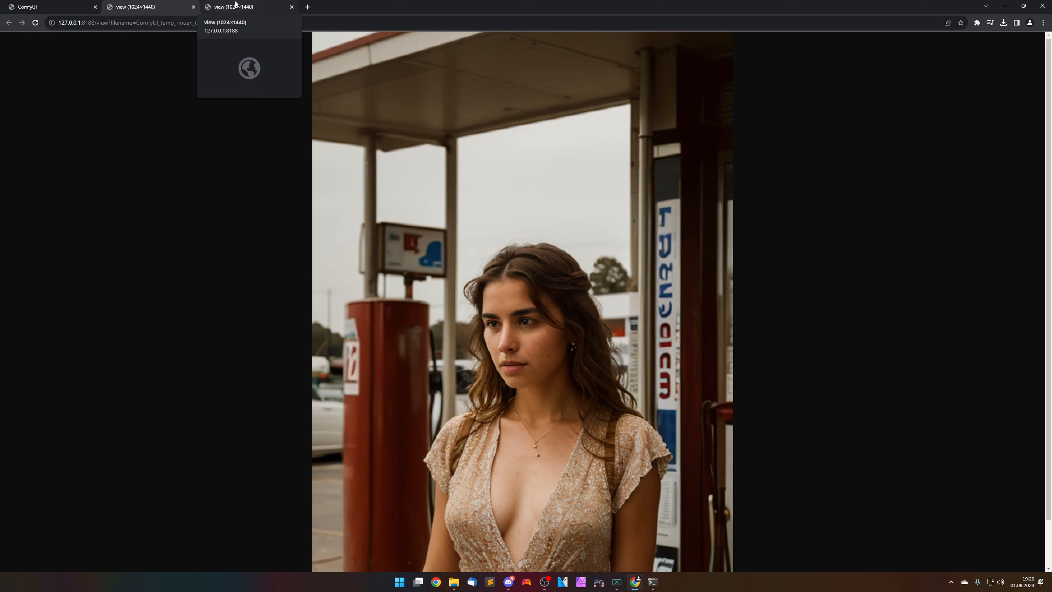
click(257, 4)
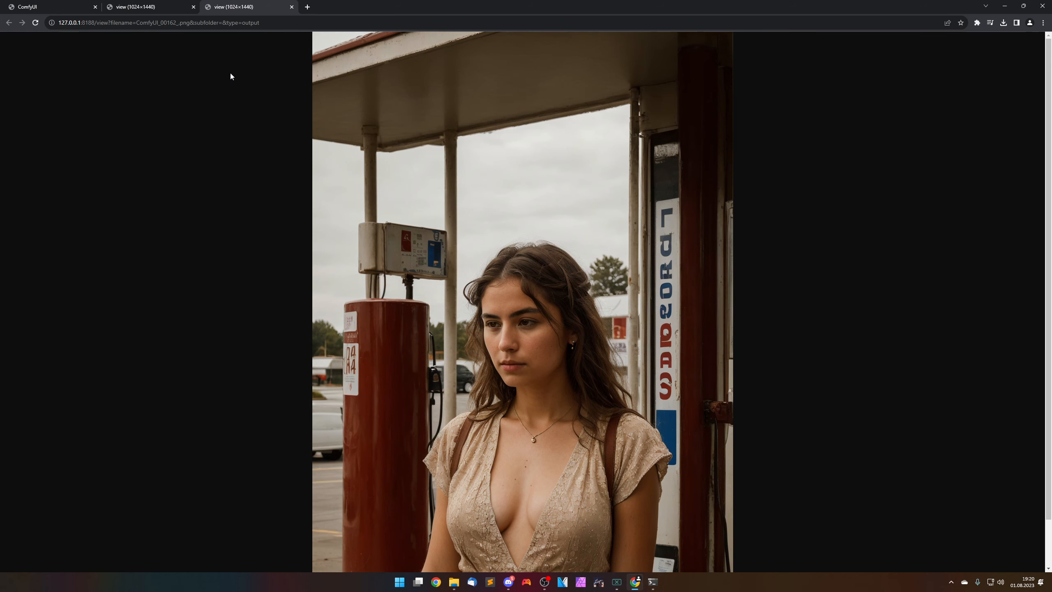
Alternate between the Simple Upscale Image result and the red Upscale Image preview to spot differences, and close the Simple Upscale Image result.
click(166, 4)
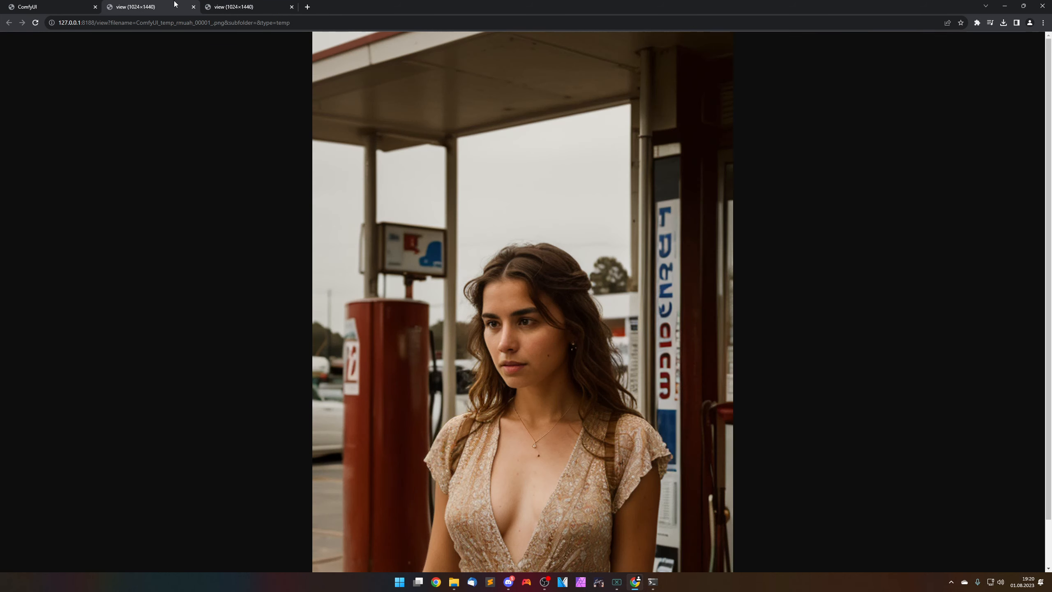
click(239, 5)
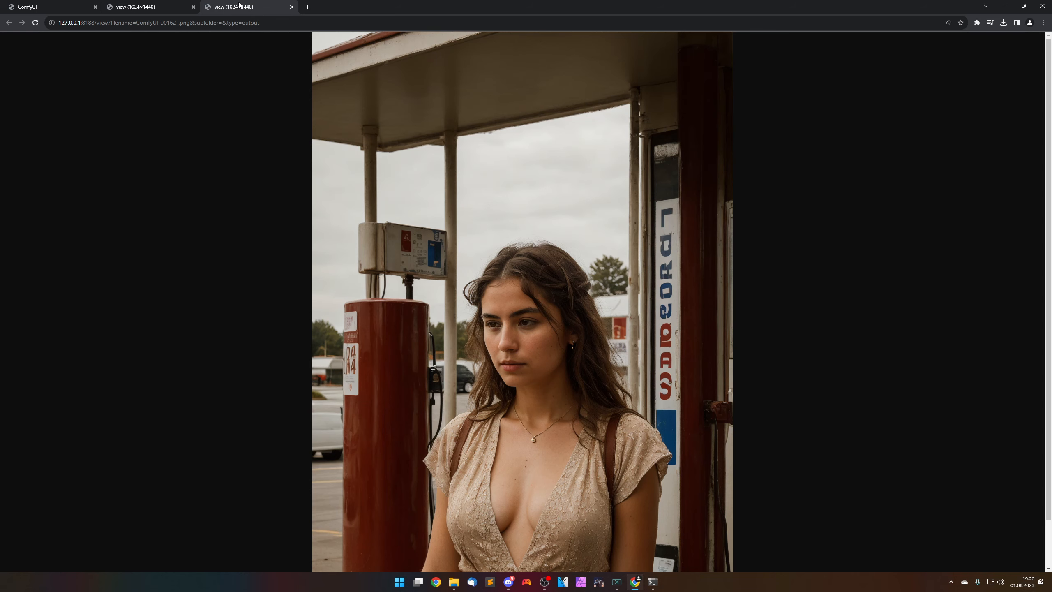
click(54, 6)
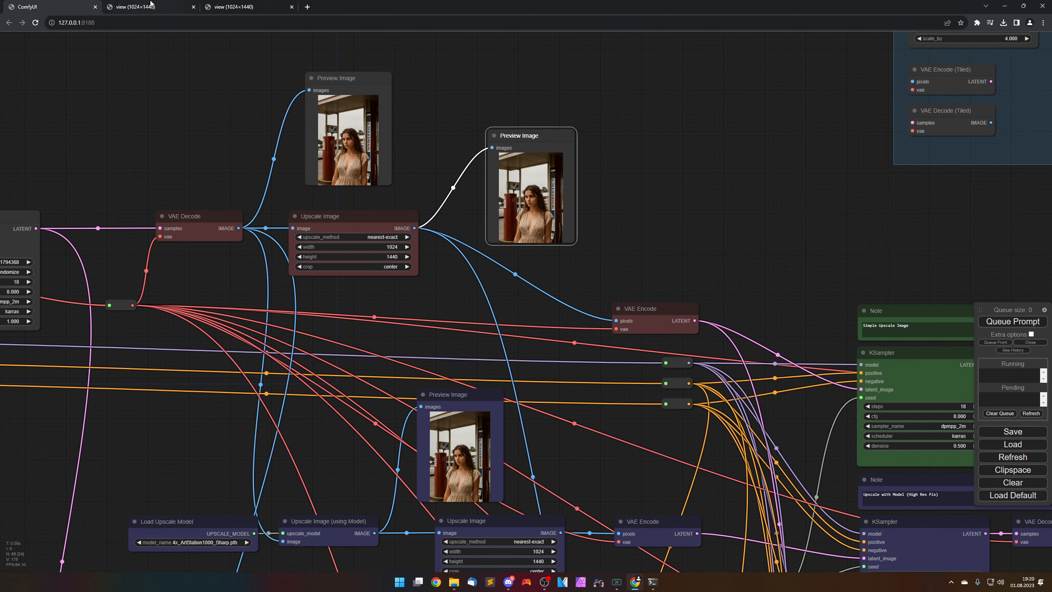
click(154, 4)
click(248, 4)
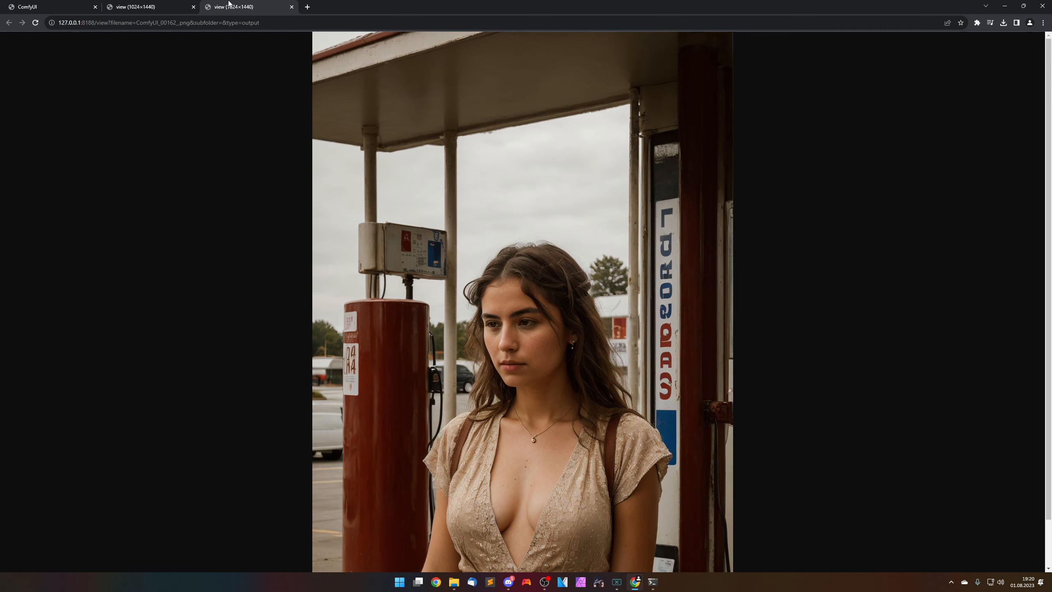
middle_click(228, 4)
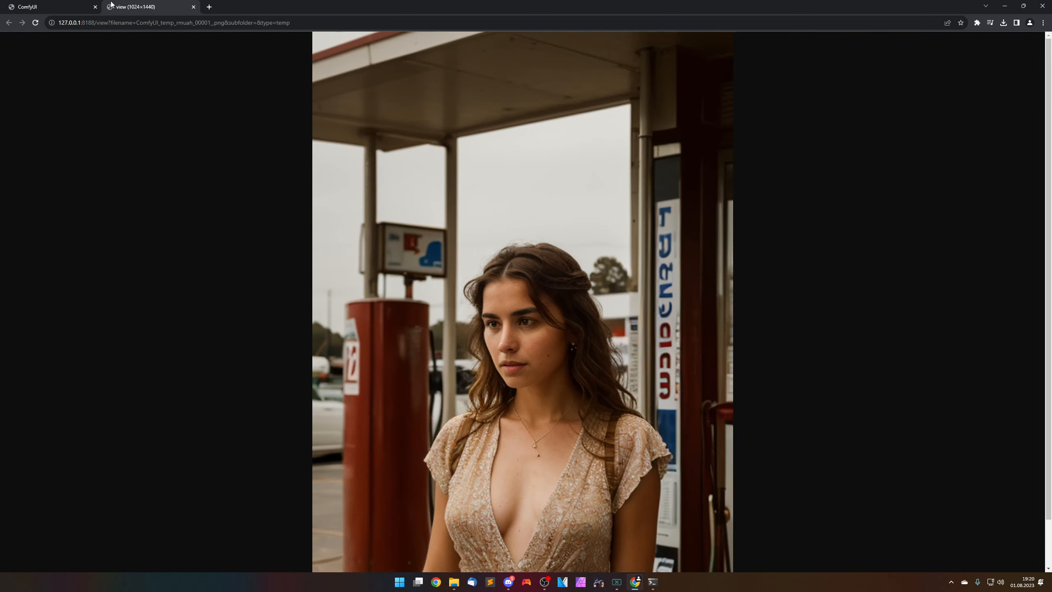
Open the Upscale Image (using Model) node's preview on its own page, inspect it at full size, and close it.
click(60, 4)
scroll(451, 288, down, 3)
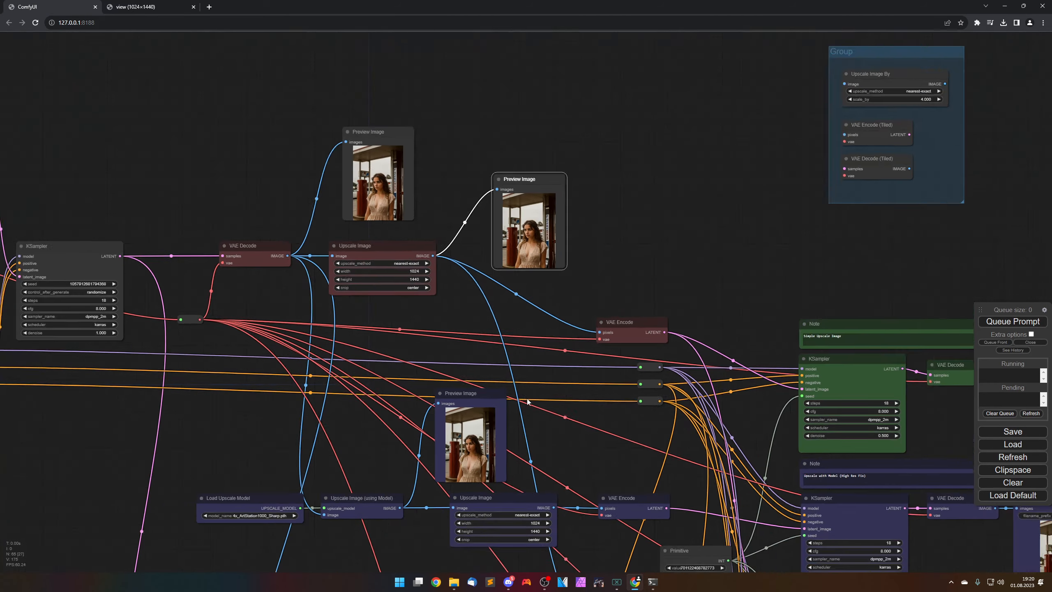
drag(581, 446, 357, 242)
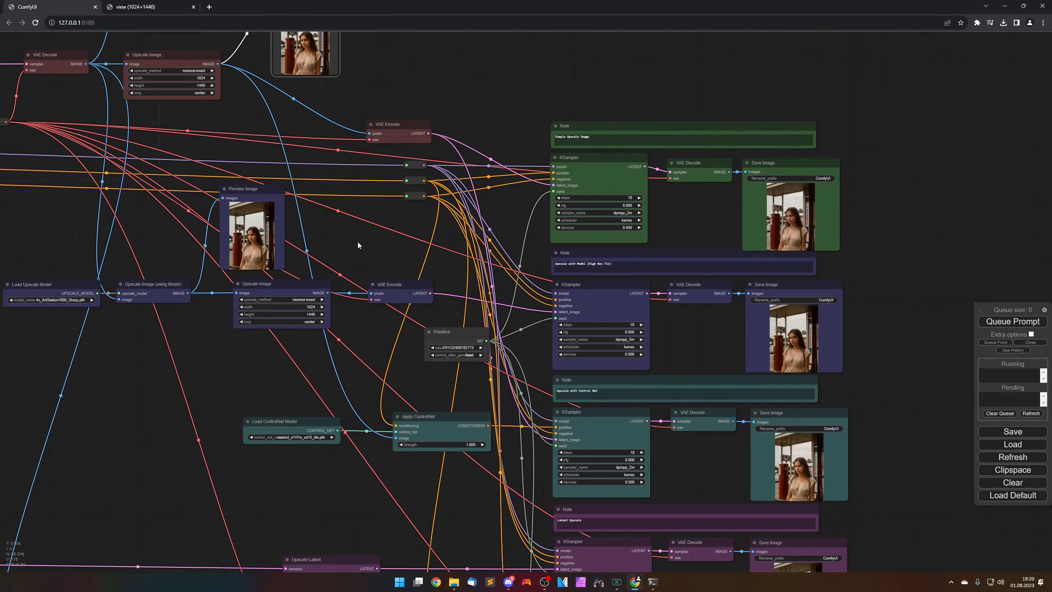
scroll(534, 299, up, 6)
scroll(538, 252, down, 3)
drag(265, 251, 538, 248)
right_click(446, 212)
click(447, 219)
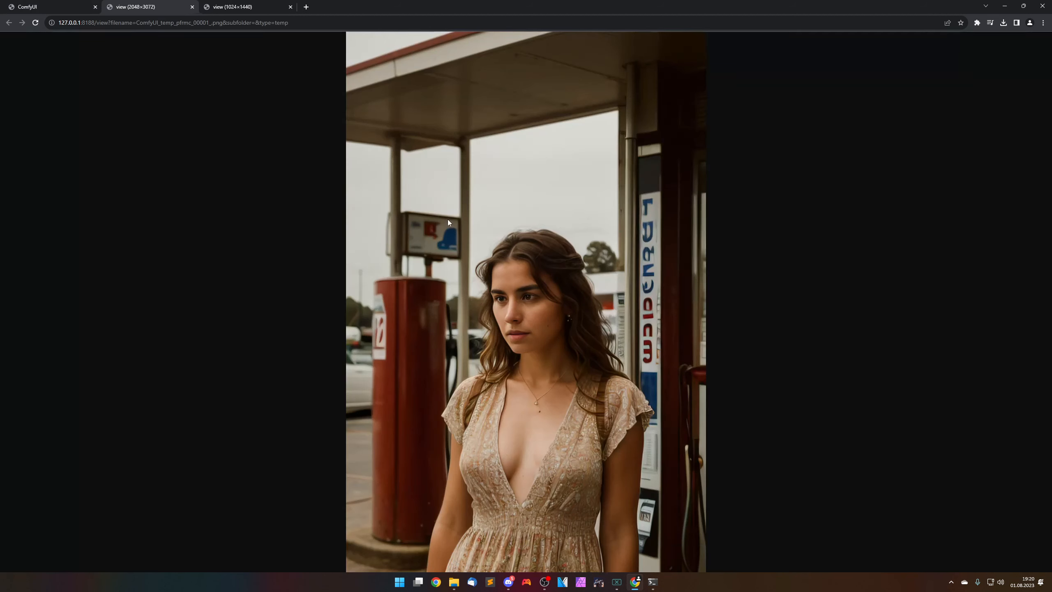
click(464, 247)
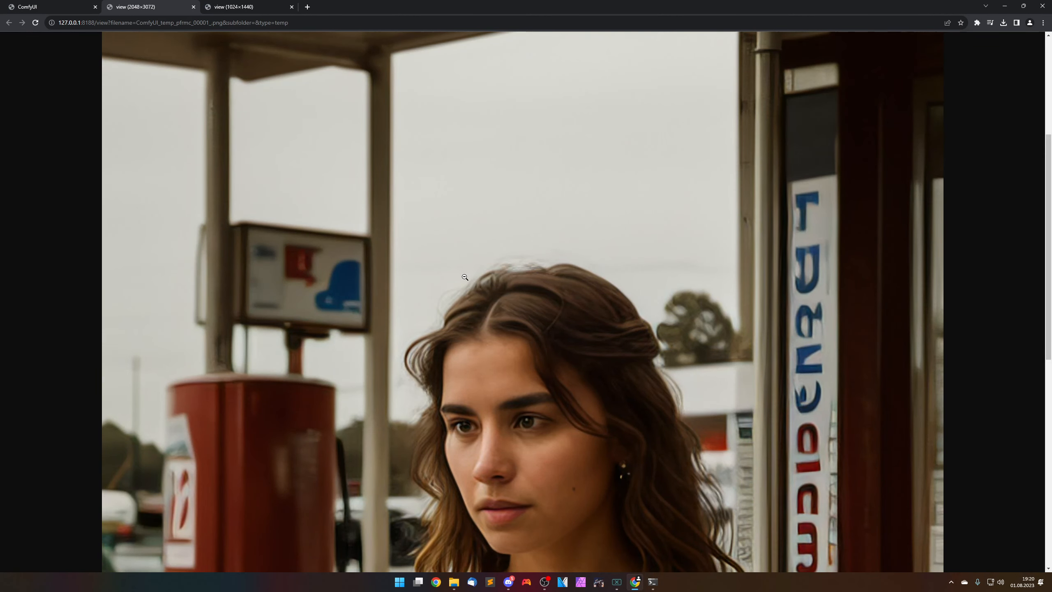
scroll(464, 278, down, 3)
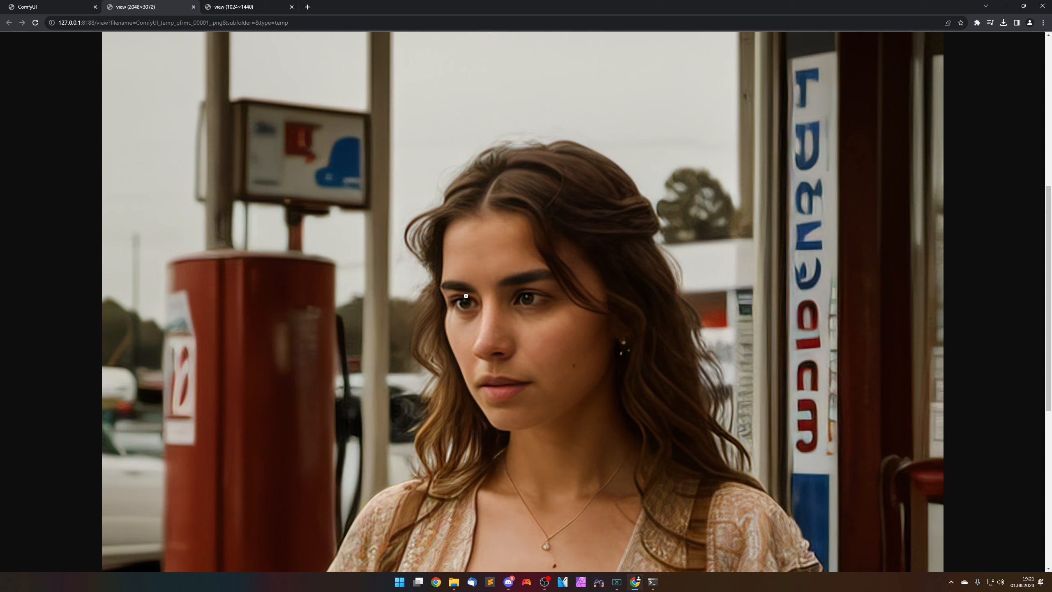
scroll(642, 410, down, 1)
middle_click(161, 9)
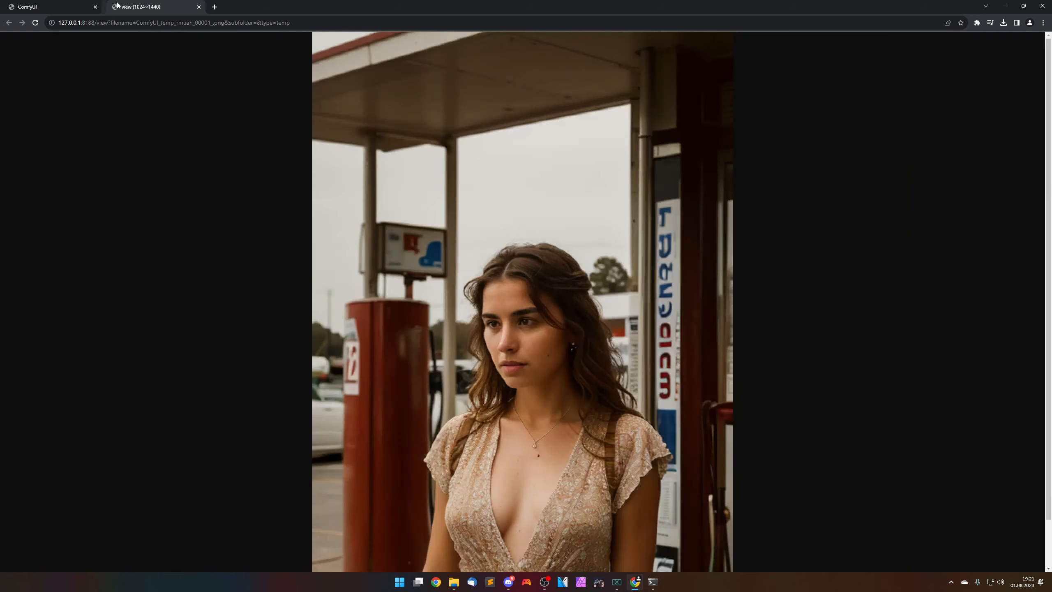
Open the saved image of the Upscale with Model (High Res Fix) branch on its own page and view it at full size.
click(77, 6)
drag(367, 357, 240, 345)
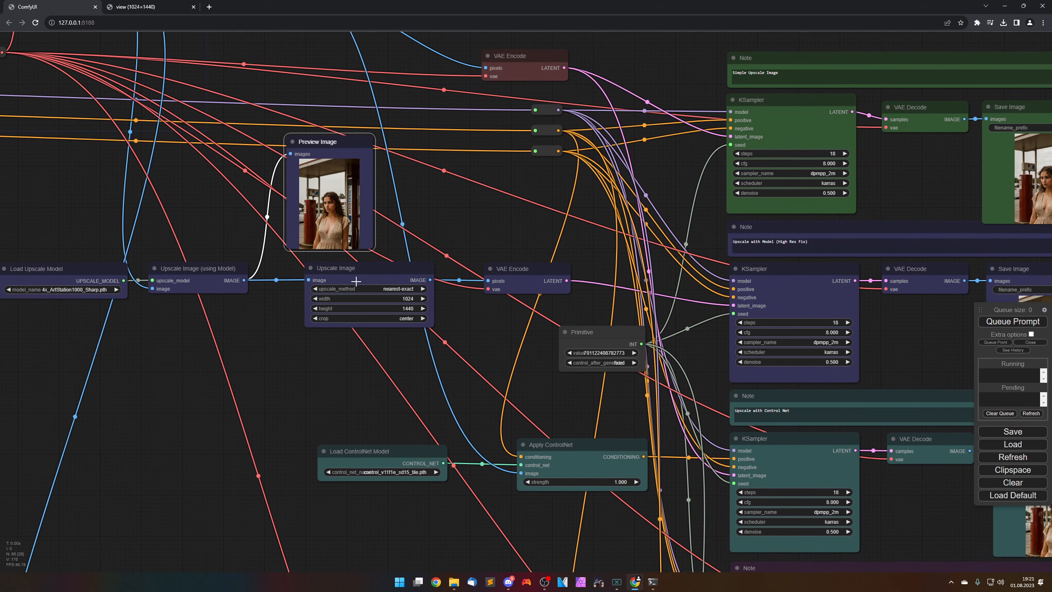
click(355, 272)
drag(494, 341, 244, 309)
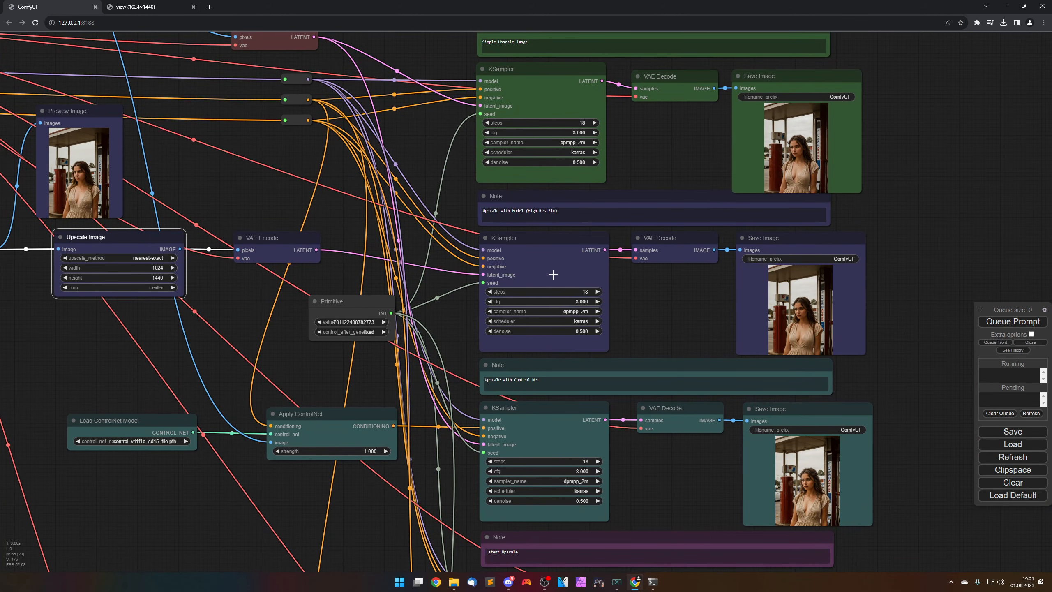
drag(669, 303, 575, 295)
right_click(699, 290)
click(700, 293)
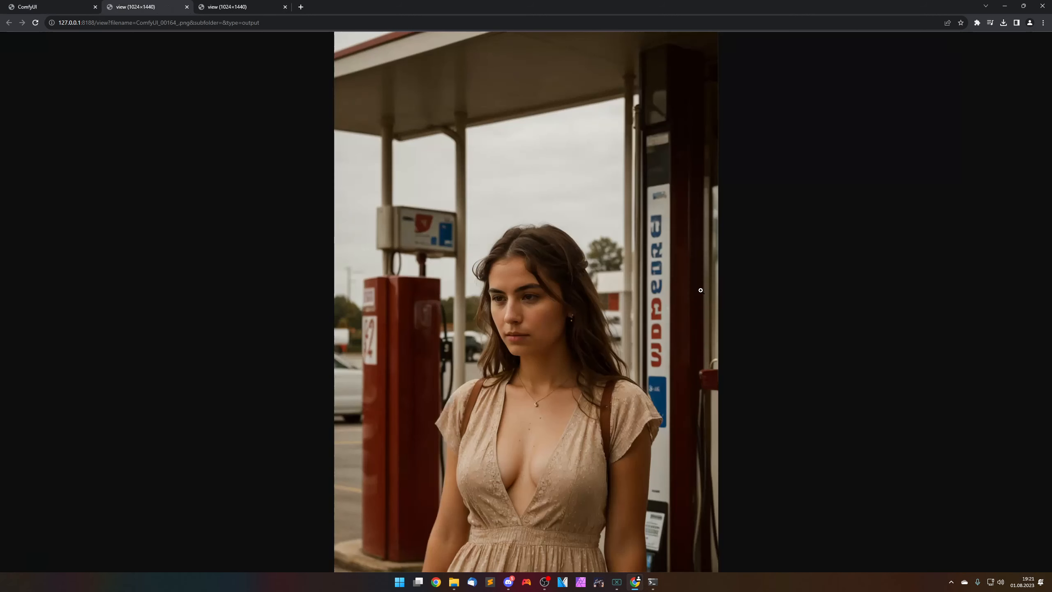
click(540, 323)
scroll(539, 322, up, 1)
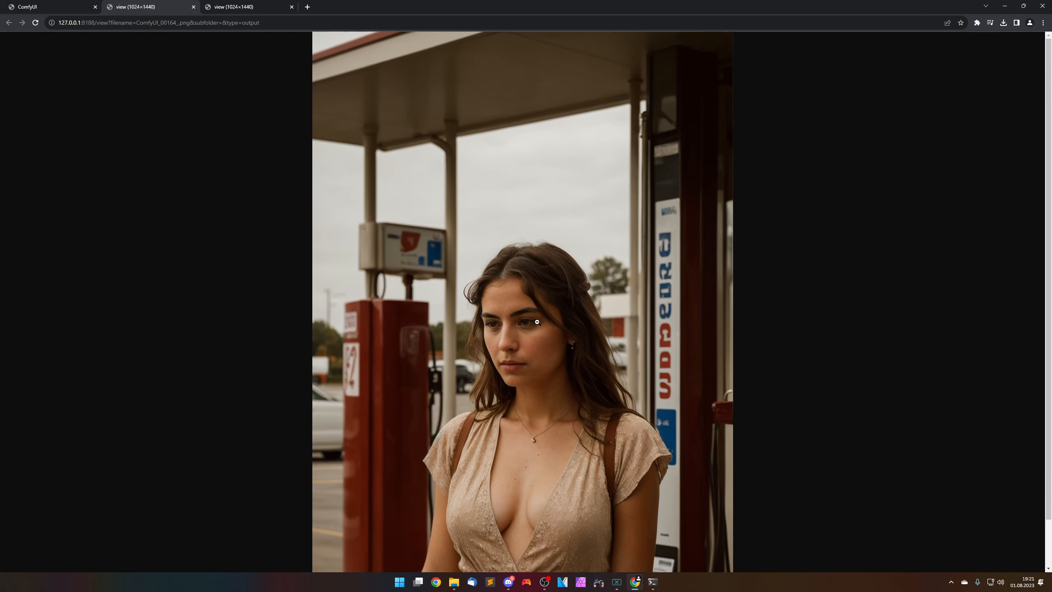
Compare the High Res Fix result with the red Upscale Image preview, and close the High Res Fix result.
click(268, 4)
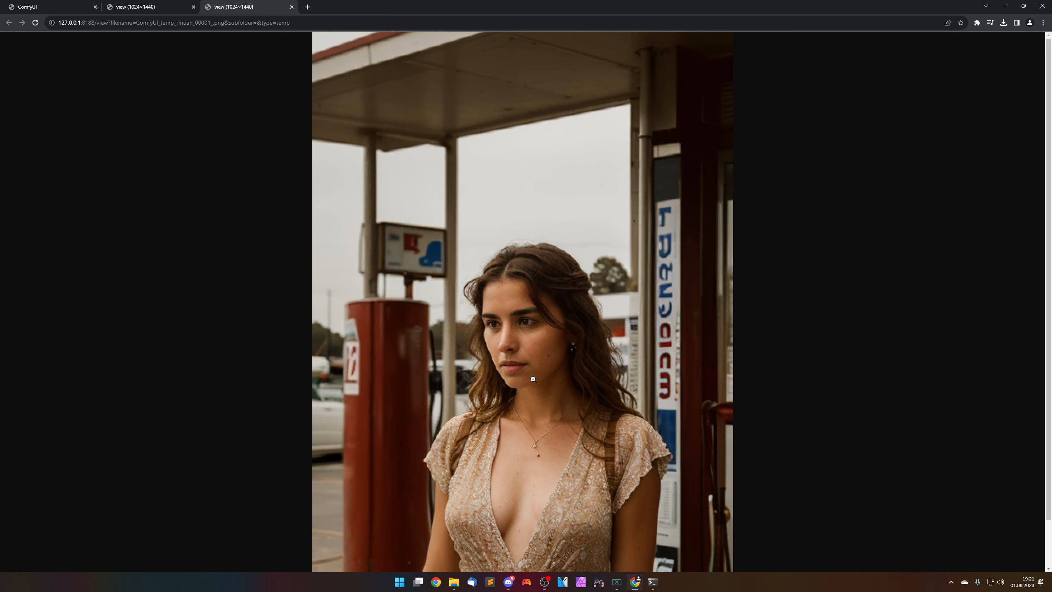
click(139, 6)
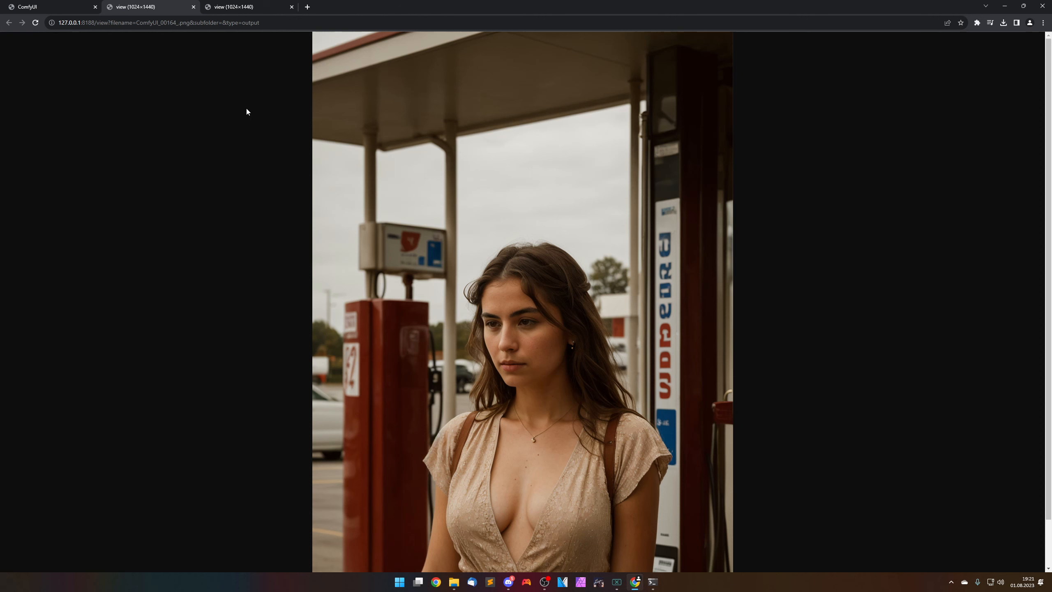
click(194, 7)
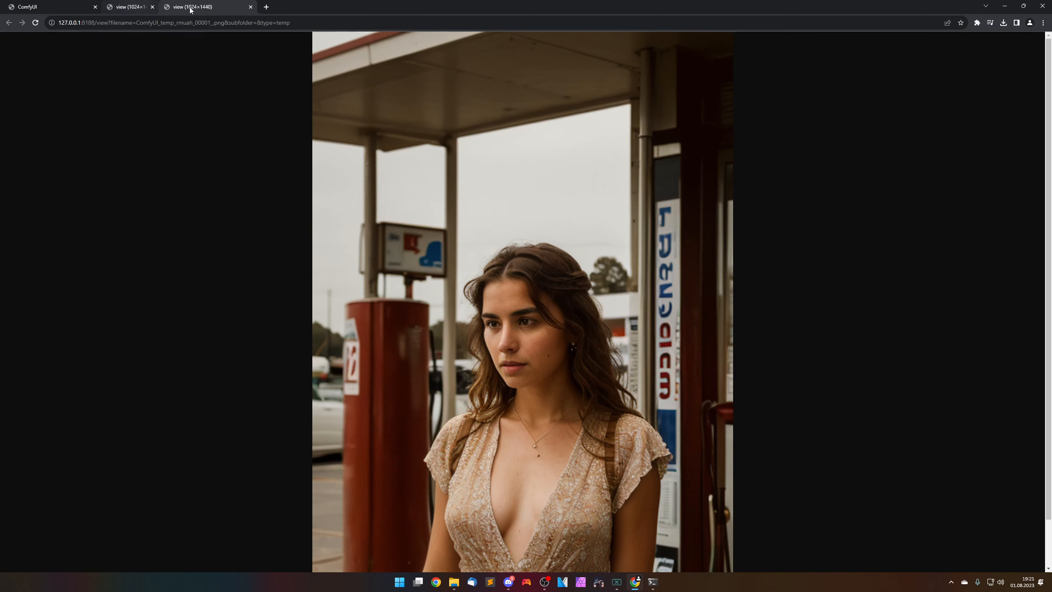
Open the saved image of the Upscale with Control Net branch on its own page.
click(50, 7)
drag(537, 432, 922, 339)
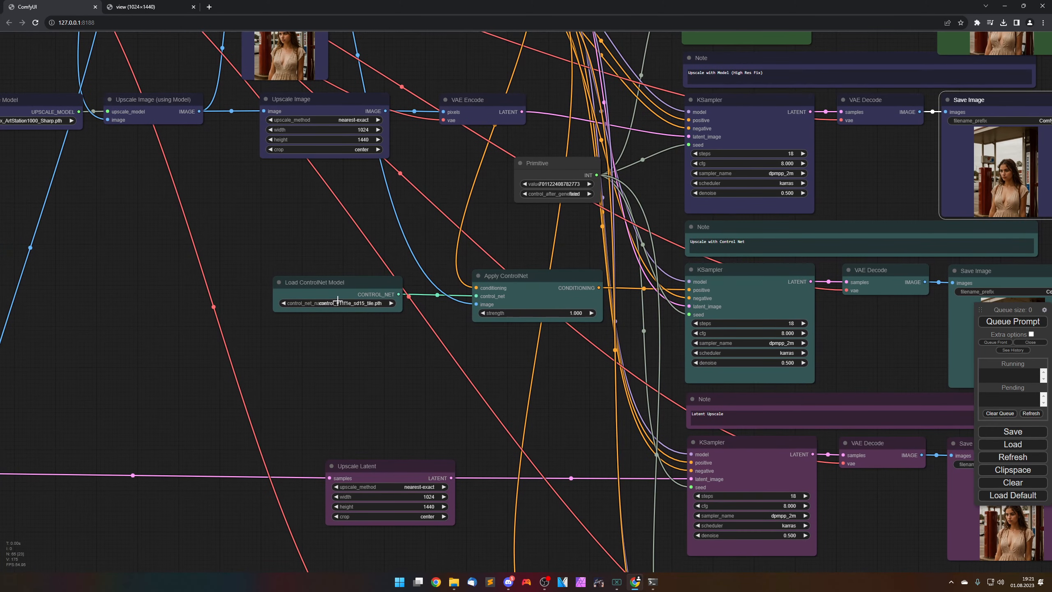
drag(349, 365, 50, 333)
right_click(712, 312)
click(724, 317)
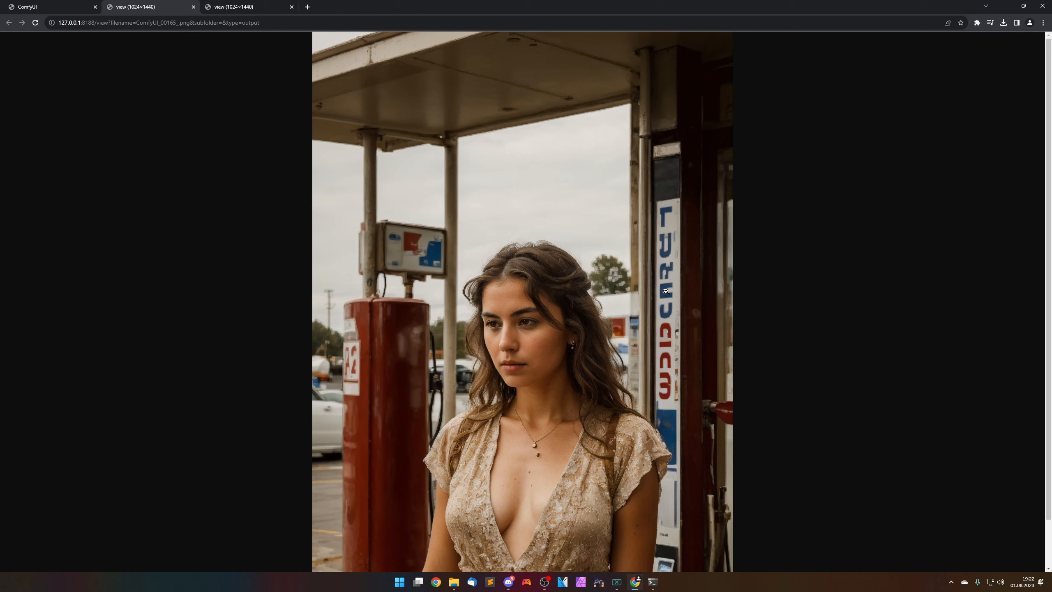
Switch repeatedly between the Control Net result and the red Upscale Image preview to compare them, and close the Control Net result.
click(265, 5)
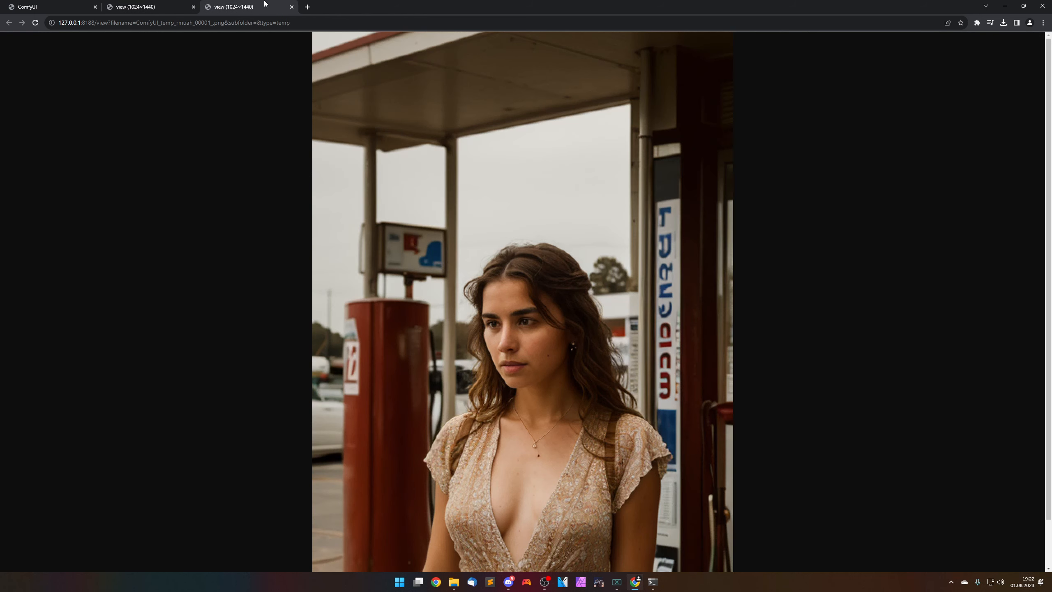
click(146, 6)
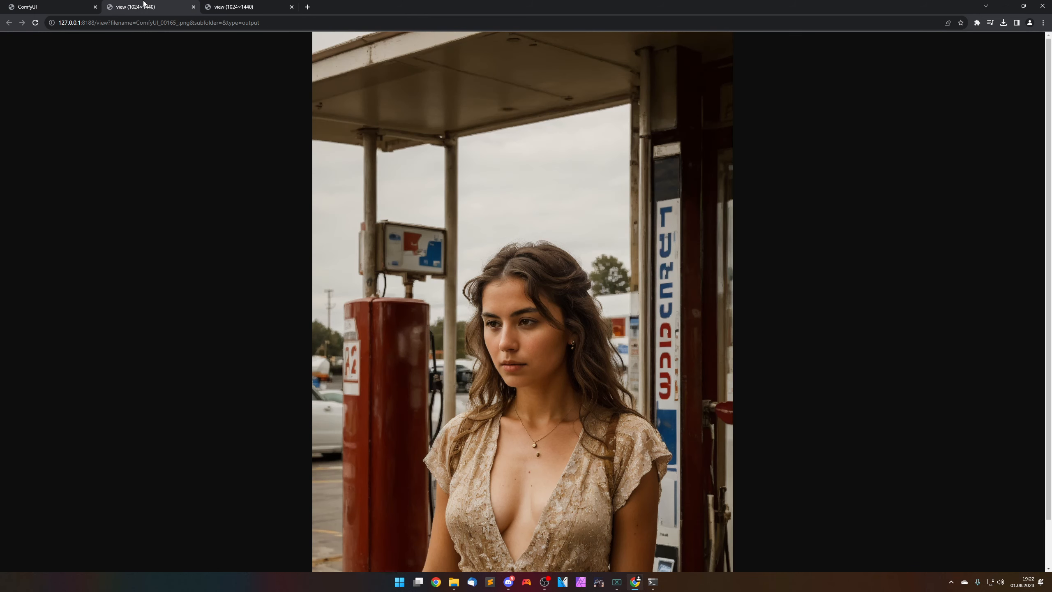
click(250, 4)
click(164, 4)
click(246, 5)
click(169, 4)
middle_click(147, 4)
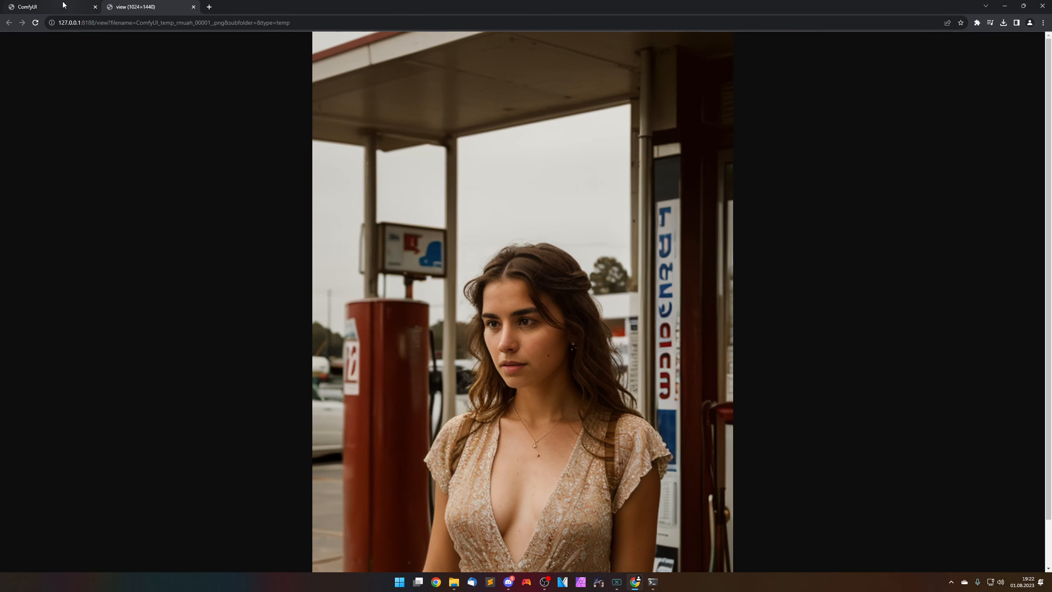
Open the saved image of the Latent Upscale branch on its own page and view it at full size.
click(63, 4)
drag(289, 392, 238, 251)
right_click(642, 342)
click(643, 347)
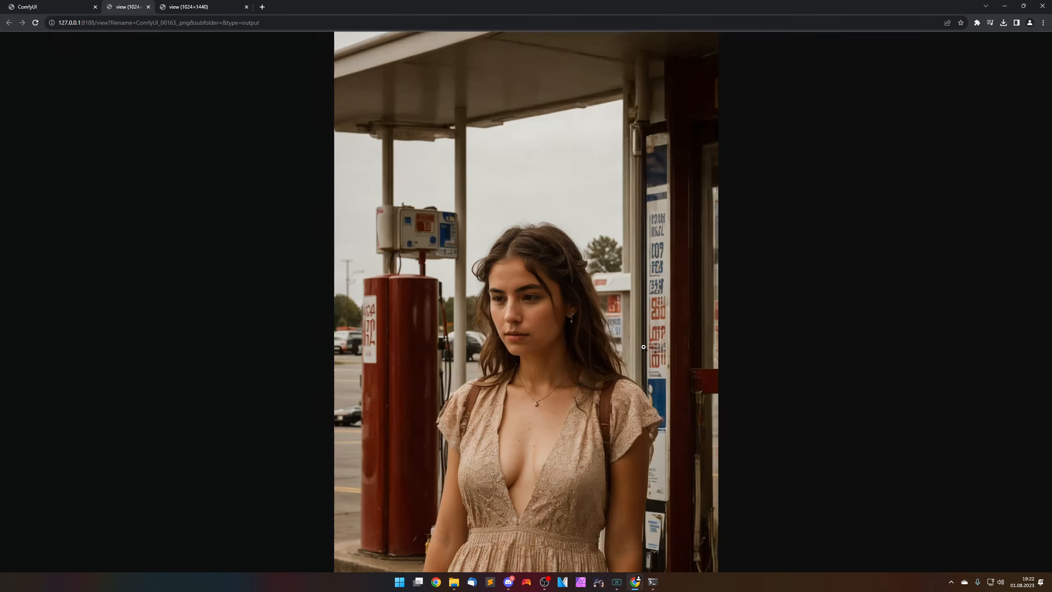
click(472, 280)
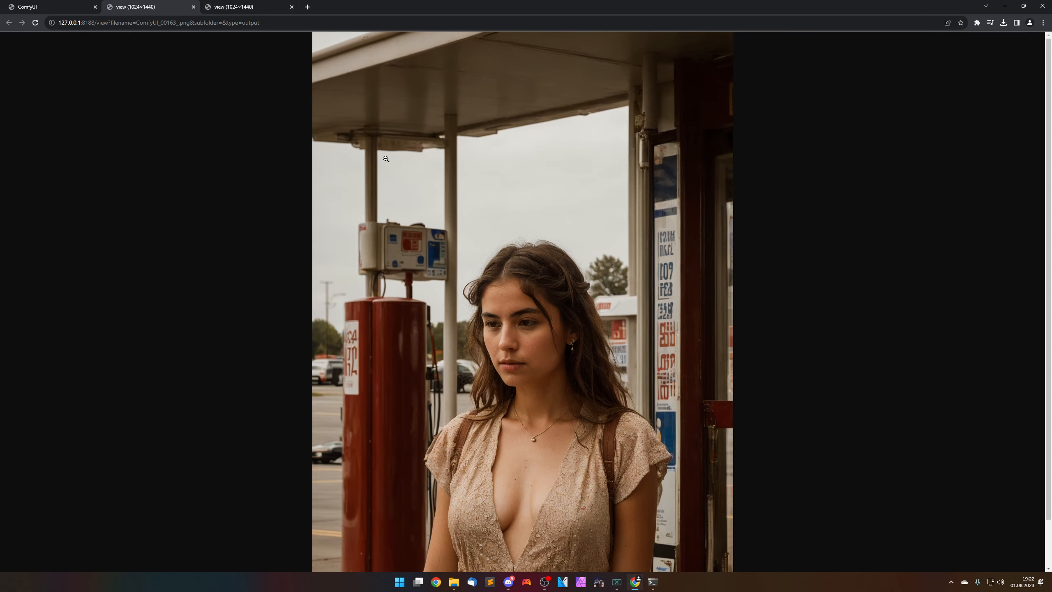
Compare the Latent Upscale result with the red Upscale Image preview, and close the Latent Upscale result.
click(237, 4)
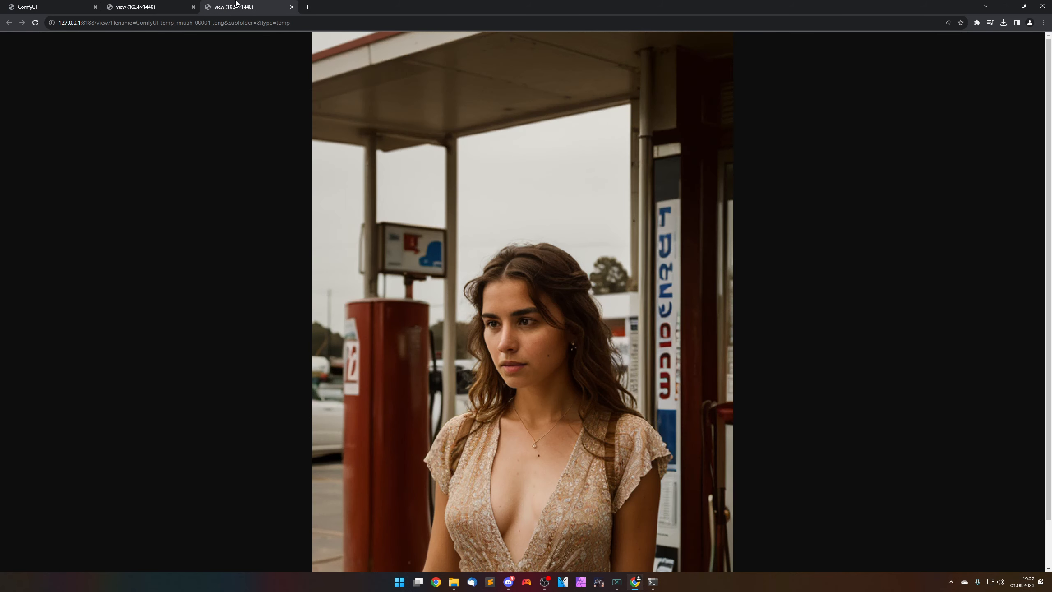
click(152, 5)
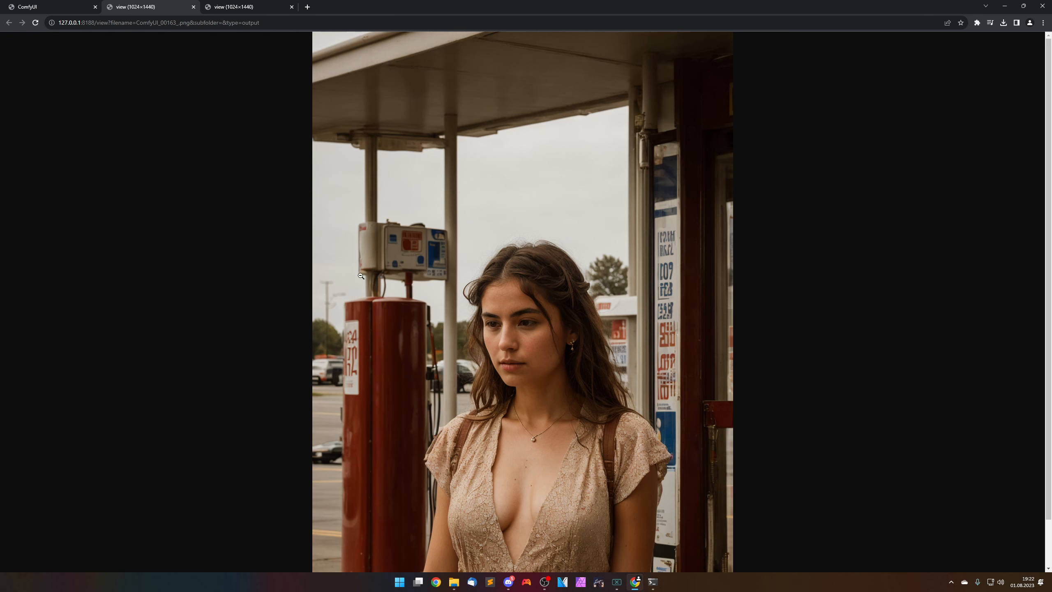
click(237, 6)
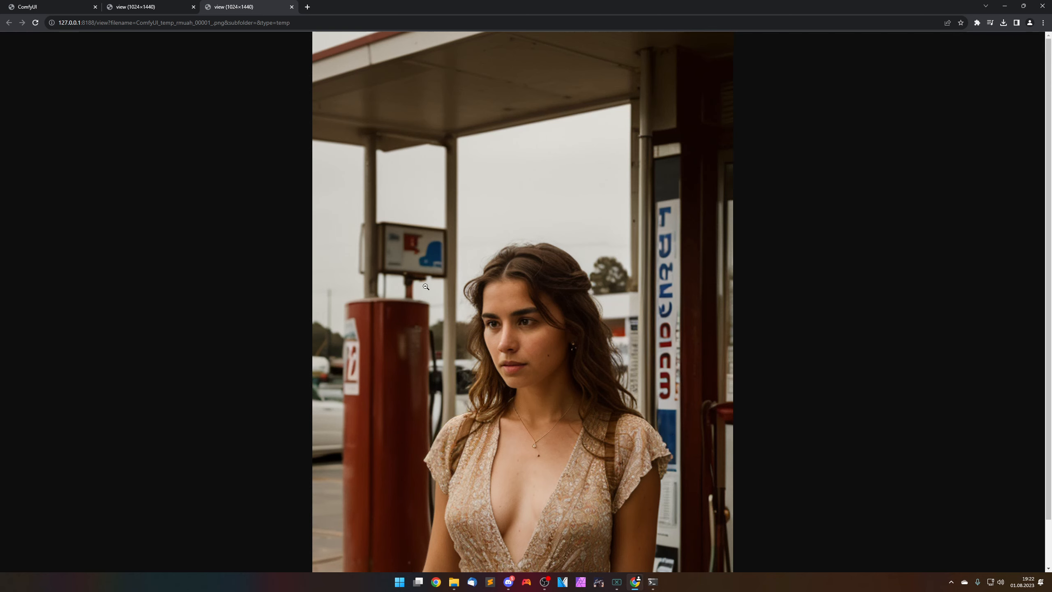
click(158, 6)
key(ctrl+shift+Tab)
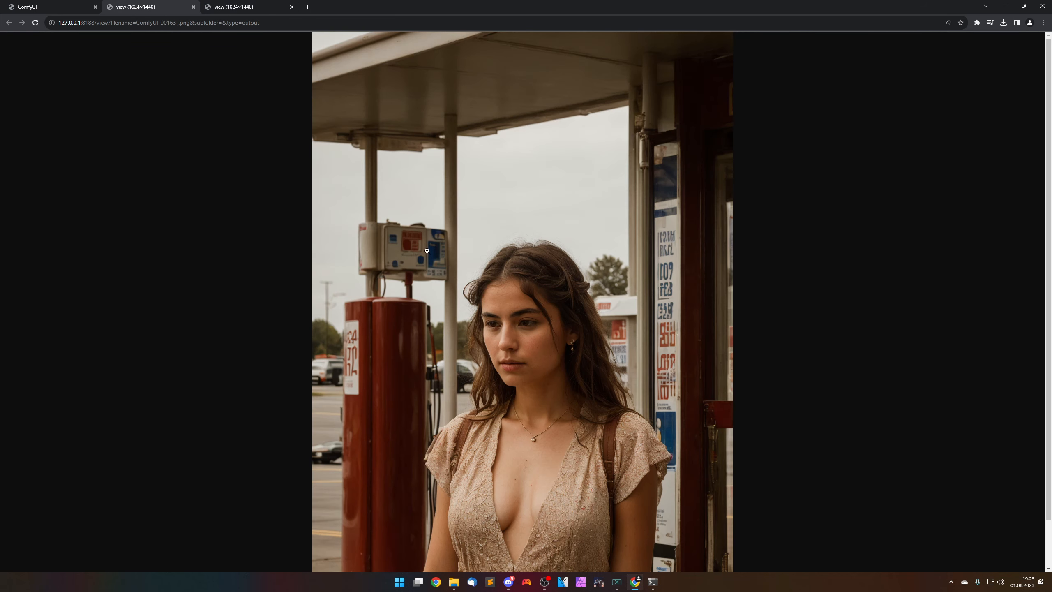
middle_click(159, 5)
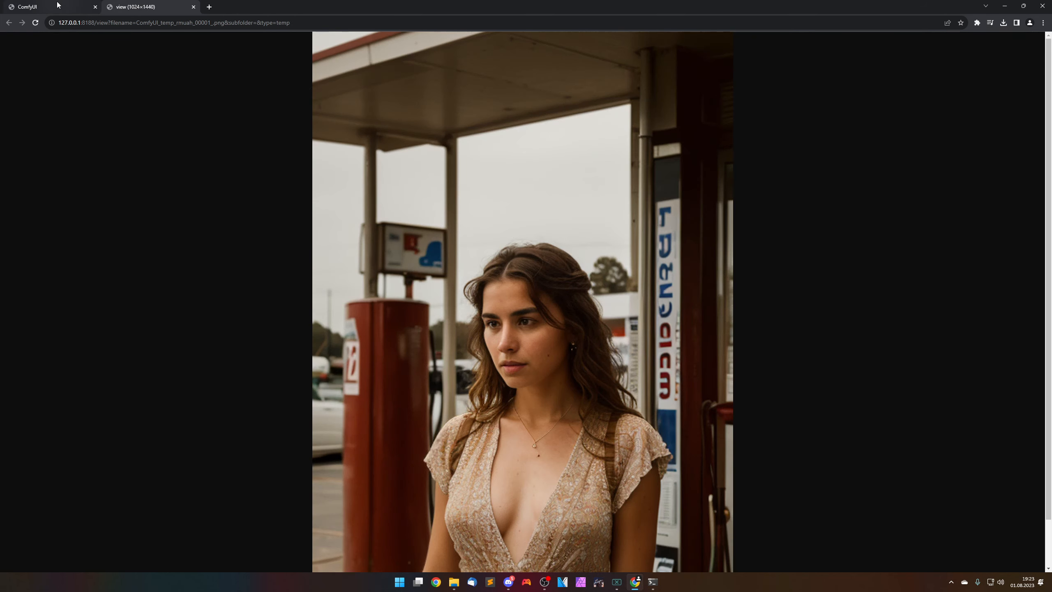
Raise the denoise of the Latent Upscale branch's KSampler to 0.550, and set it back to 0.500.
click(57, 5)
click(504, 398)
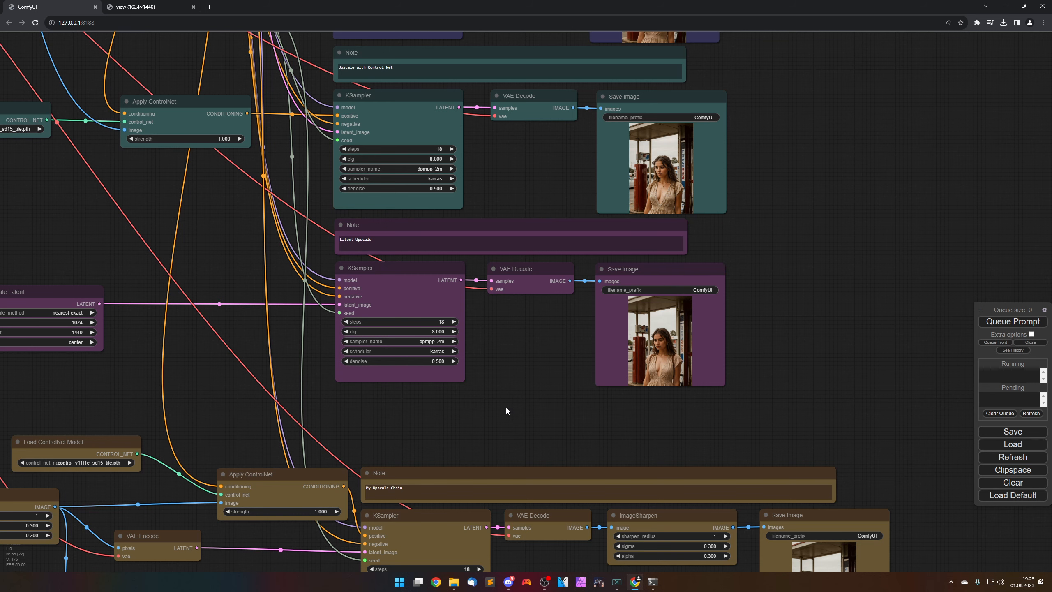
drag(506, 407, 506, 383)
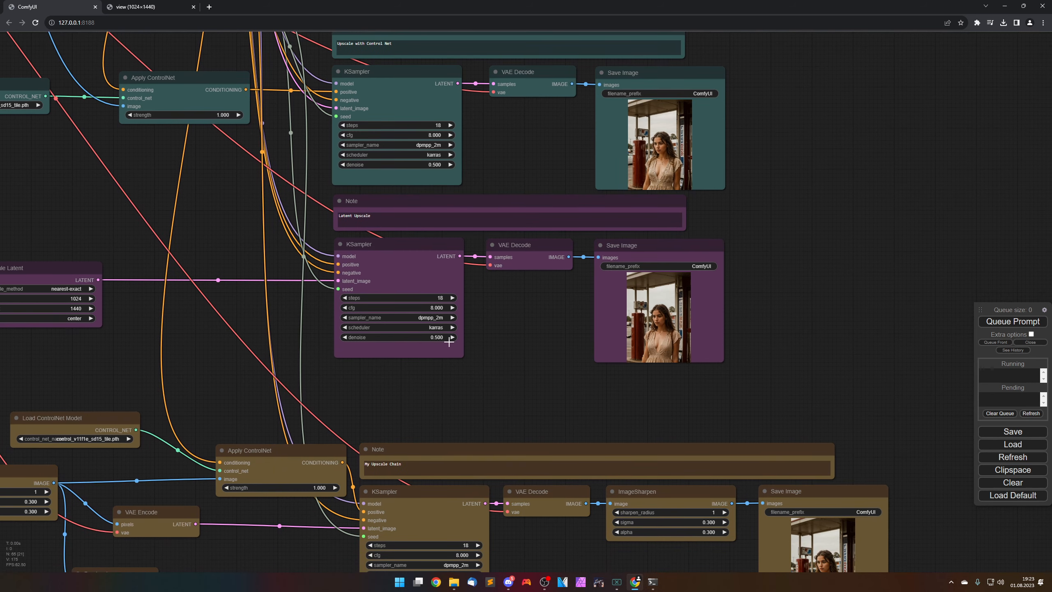
scroll(443, 338, up, 4)
click(440, 331)
click(440, 331)
click(441, 331)
click(441, 331)
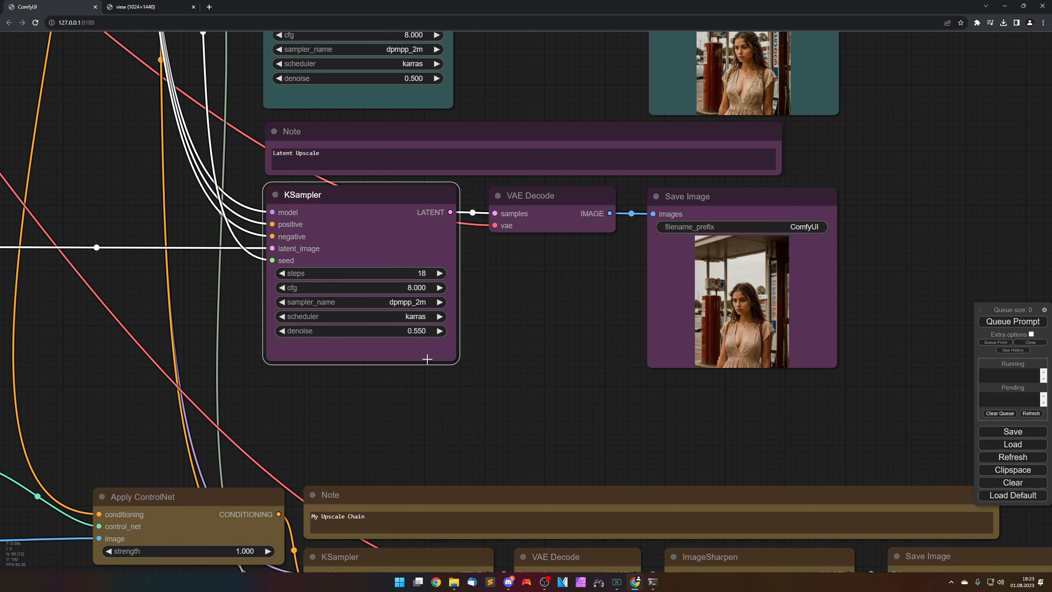
click(281, 331)
click(281, 331)
click(541, 360)
Examine the first part of the My Upscale Chain branch, from its upscale model loader through Upscale Image to the first ImageSharpen node.
scroll(544, 364, down, 4)
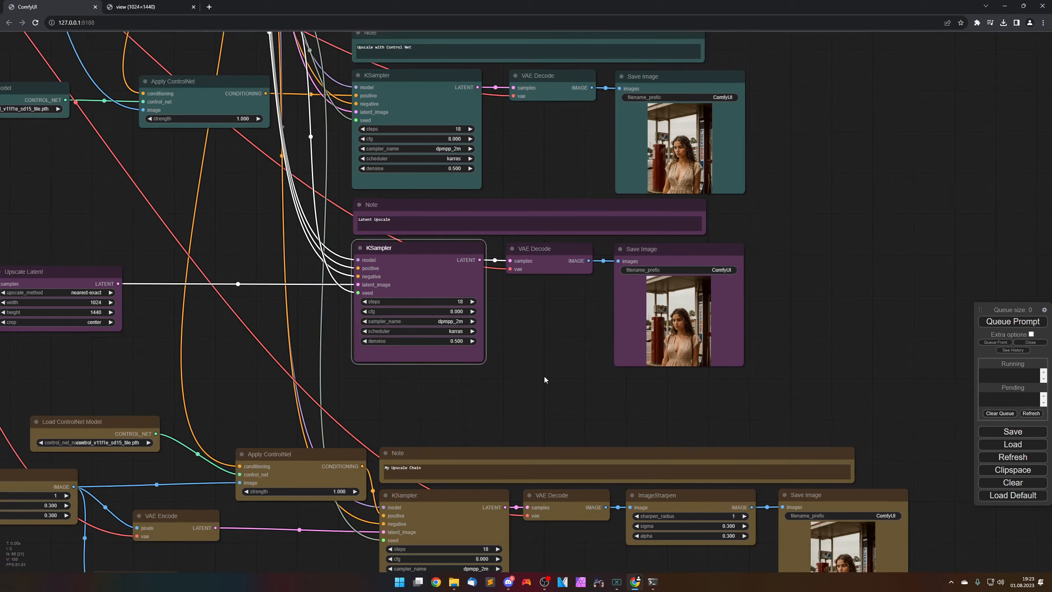
drag(545, 389, 489, 245)
drag(604, 450, 687, 433)
scroll(380, 461, down, 1)
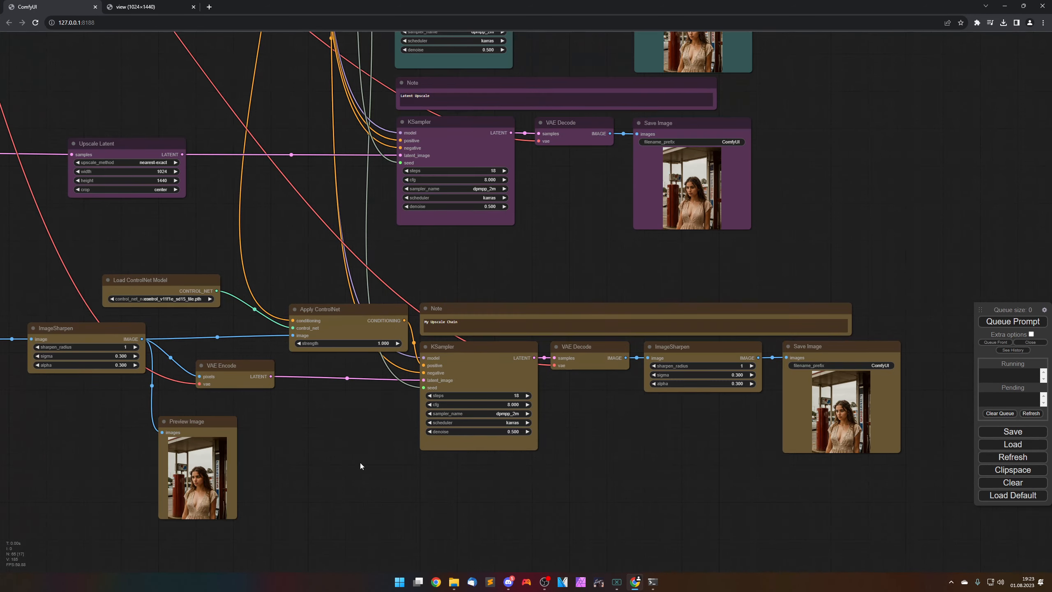
drag(317, 465, 735, 442)
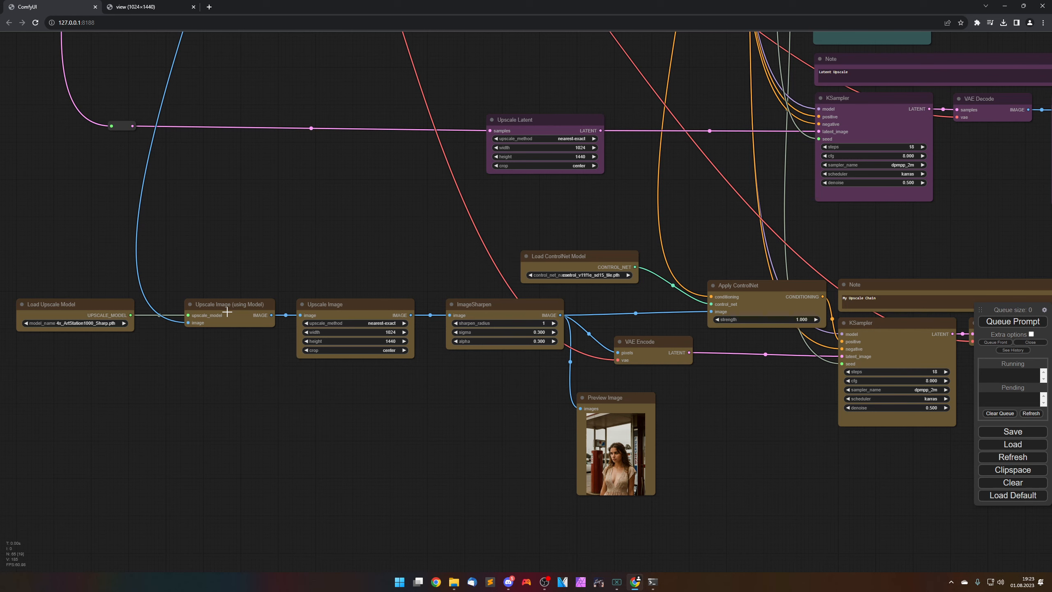
click(375, 311)
scroll(426, 386, up, 3)
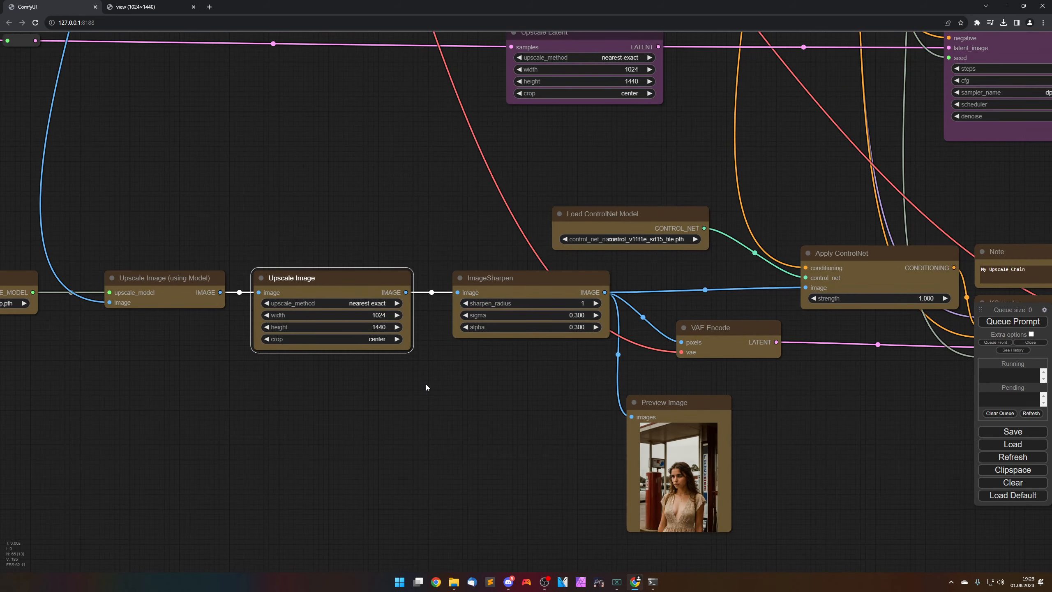
click(517, 283)
Open the Preview Image of the sharpened upscale in the My Upscale Chain branch on its own page and view it at full size.
drag(789, 420, 567, 425)
right_click(426, 445)
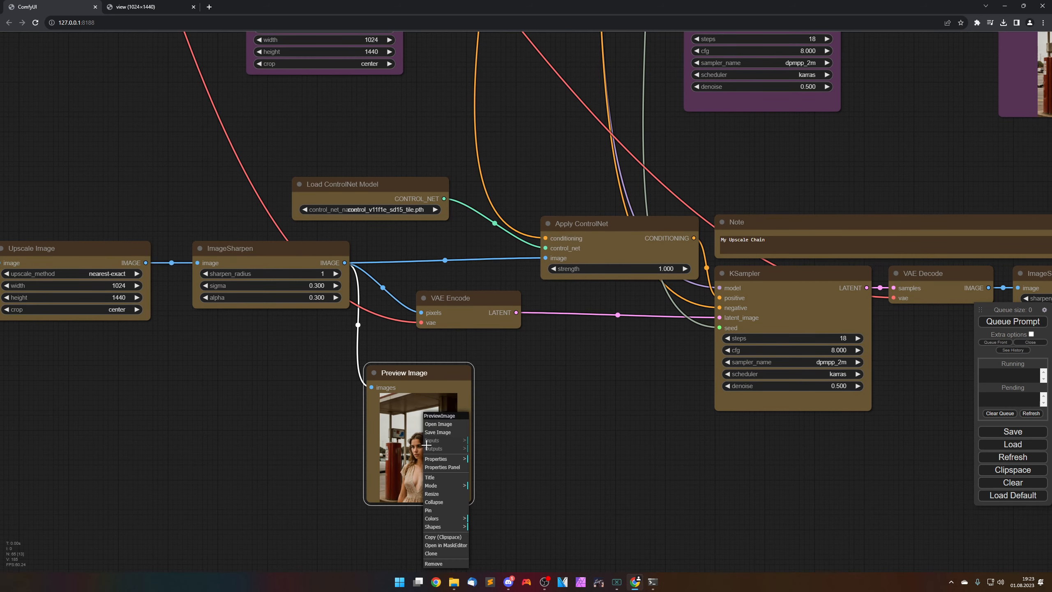
click(438, 424)
click(442, 367)
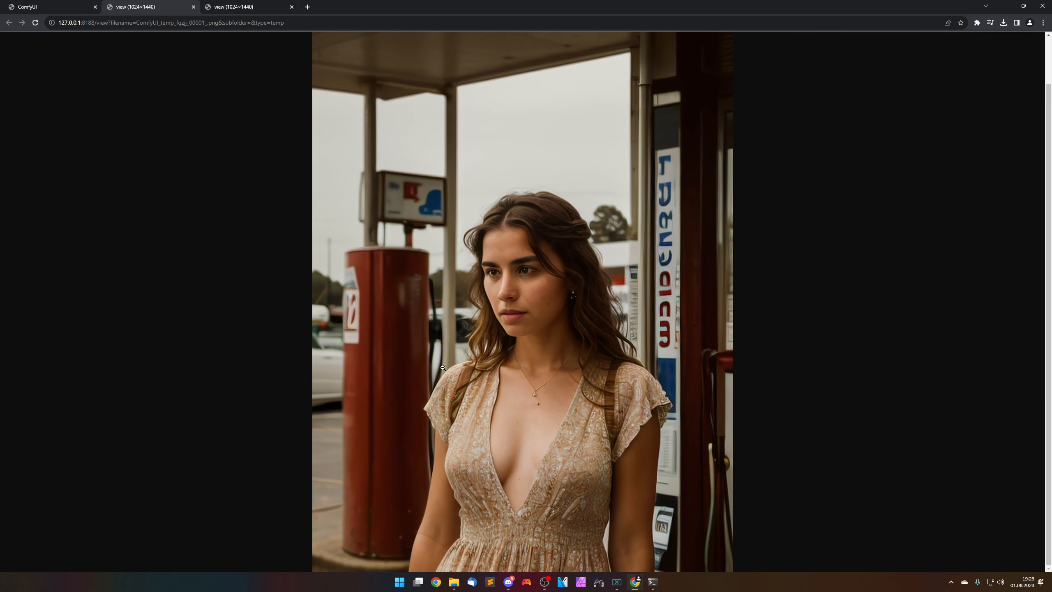
scroll(423, 329, up, 1)
Switch repeatedly between the sharpened preview and the red Upscale Image preview to compare them, close the sharpened preview, and return to the workflow.
click(236, 5)
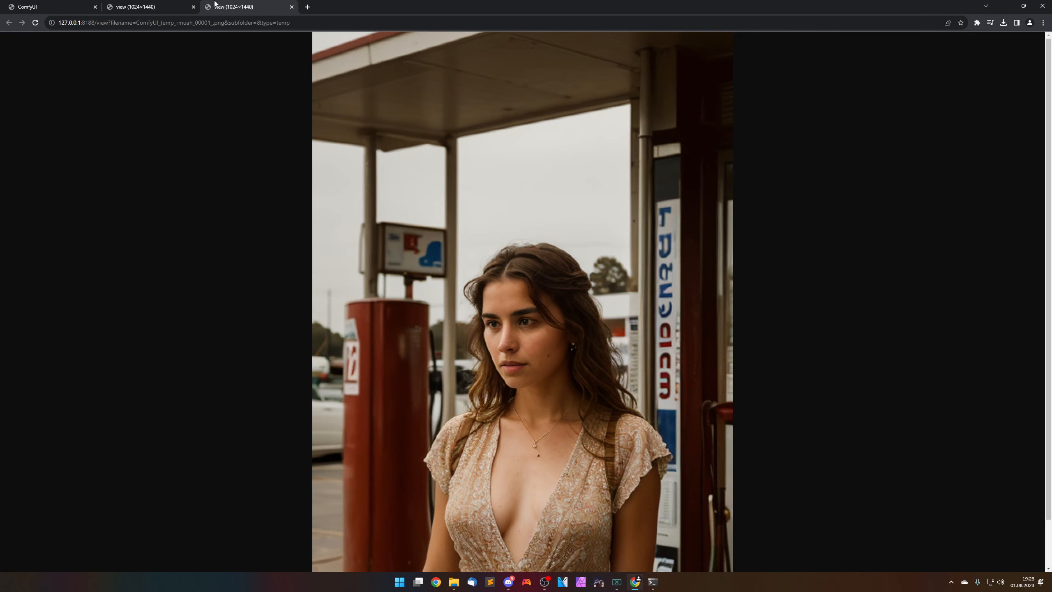
click(153, 6)
click(228, 6)
click(160, 5)
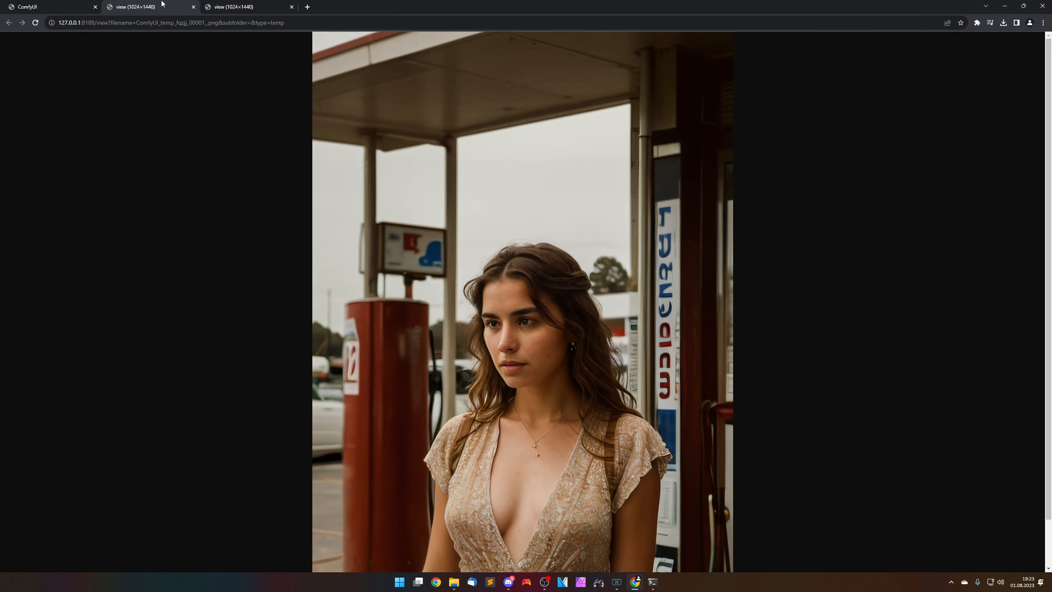
click(235, 5)
click(169, 6)
click(230, 5)
click(168, 4)
middle_click(169, 4)
click(78, 5)
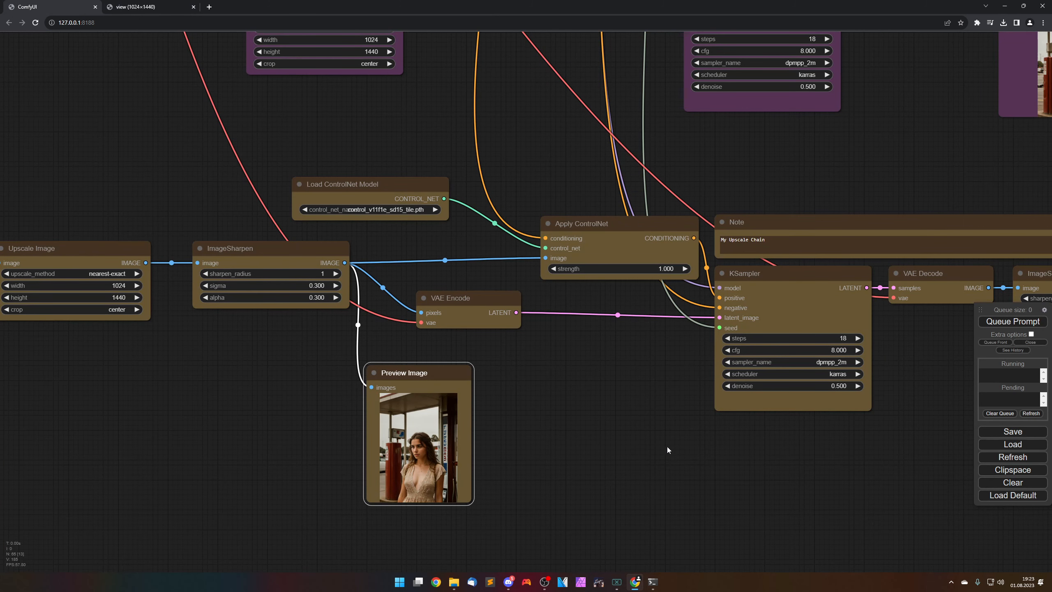
Examine the rest of the My Upscale Chain branch: VAE Encode, Apply ControlNet, KSampler and the final ImageSharpen node.
drag(668, 449, 429, 451)
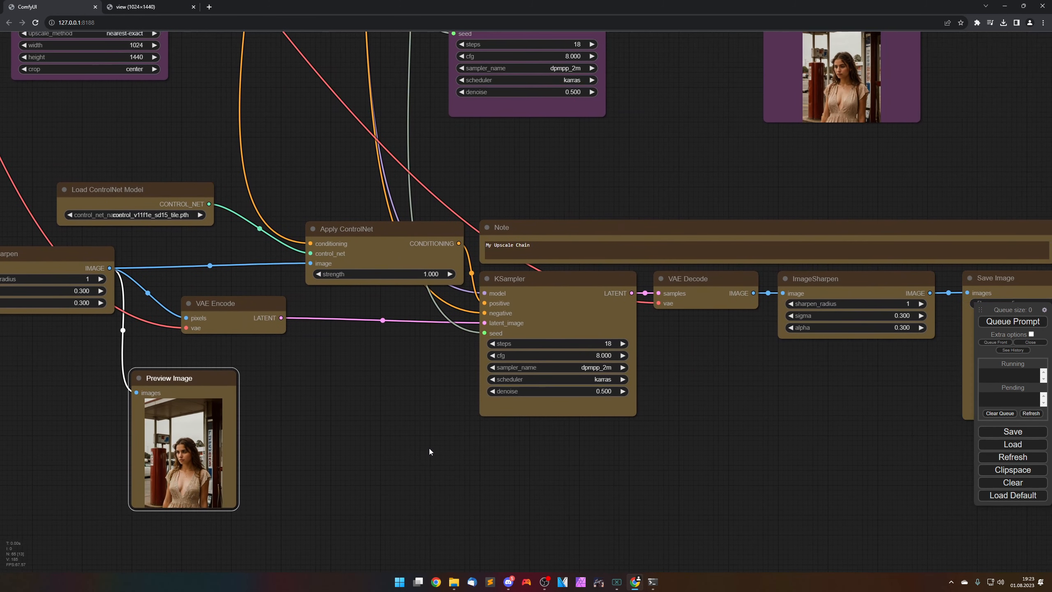
click(234, 313)
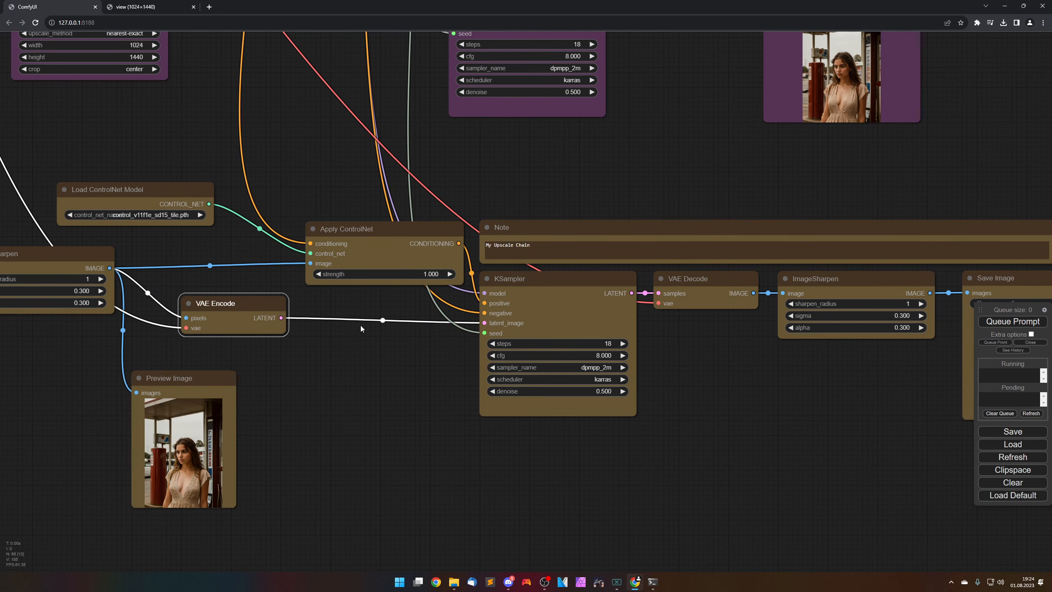
click(381, 232)
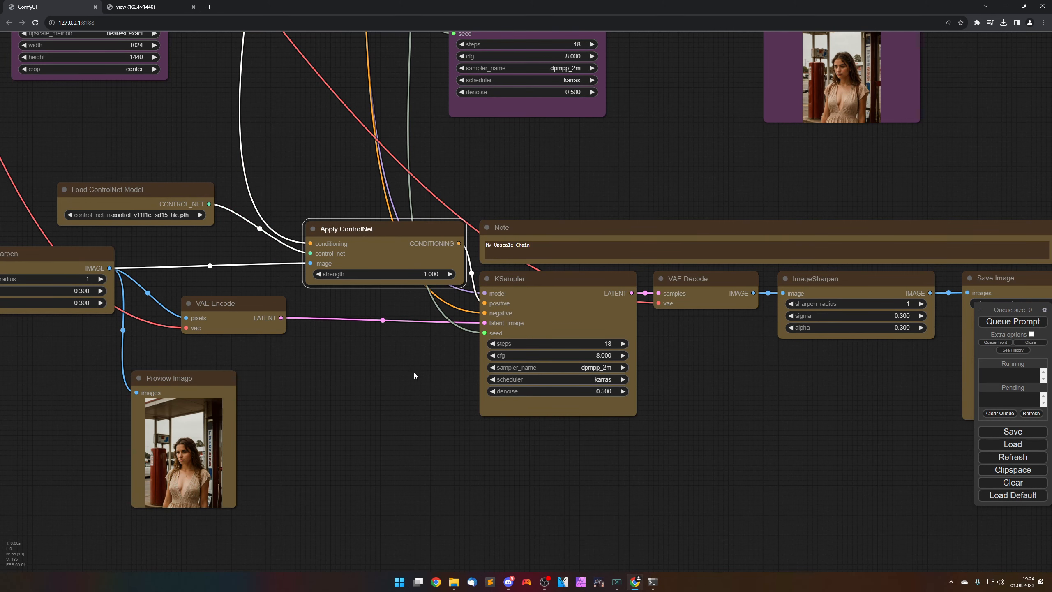
drag(414, 372, 322, 372)
click(470, 318)
drag(689, 388, 526, 385)
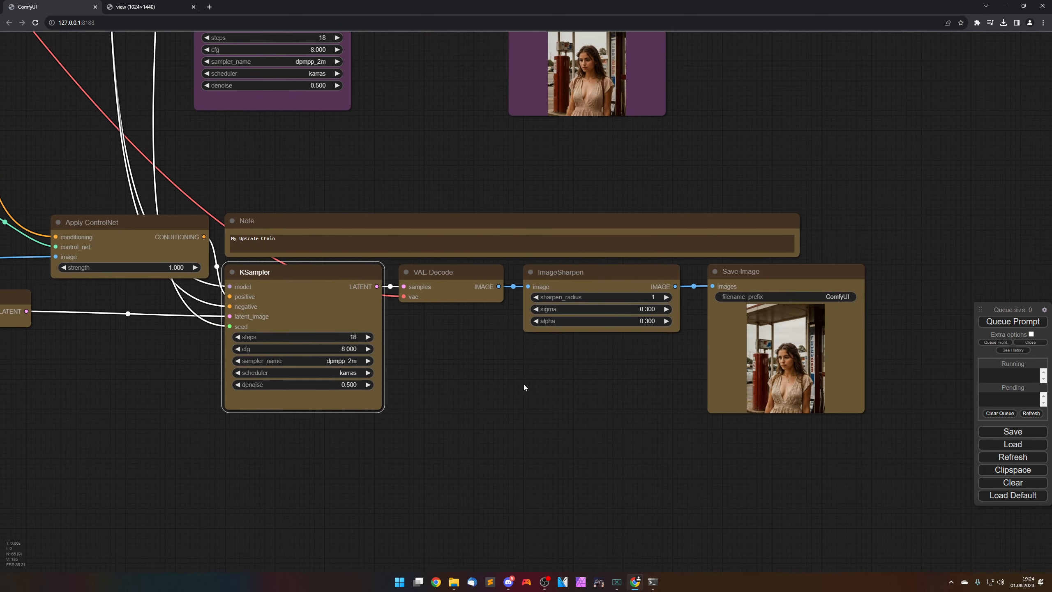
click(579, 282)
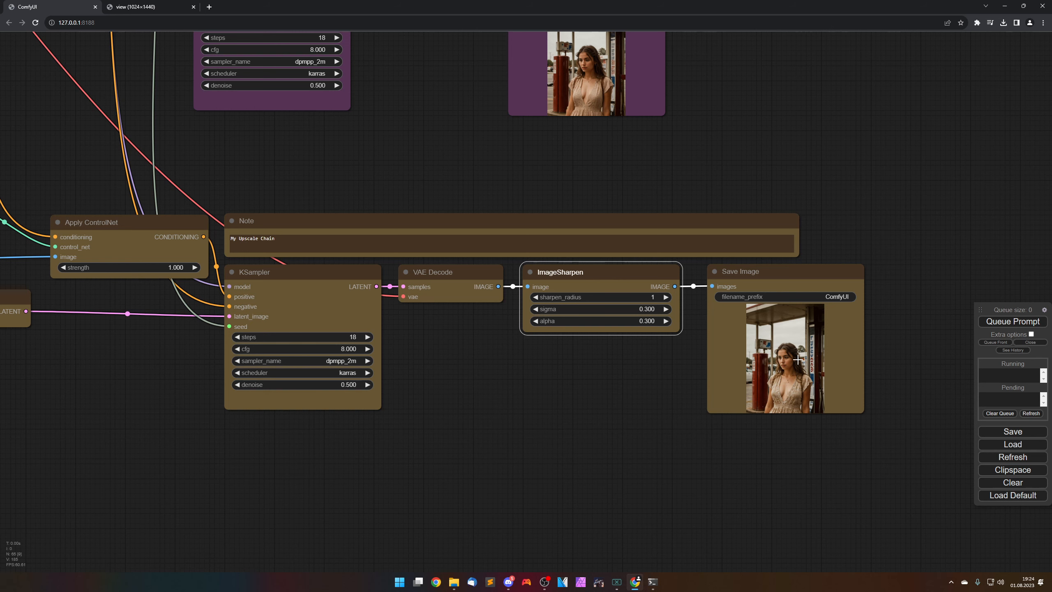
Open the saved image of the My Upscale Chain branch on its own page and view it at full size.
right_click(783, 349)
click(793, 356)
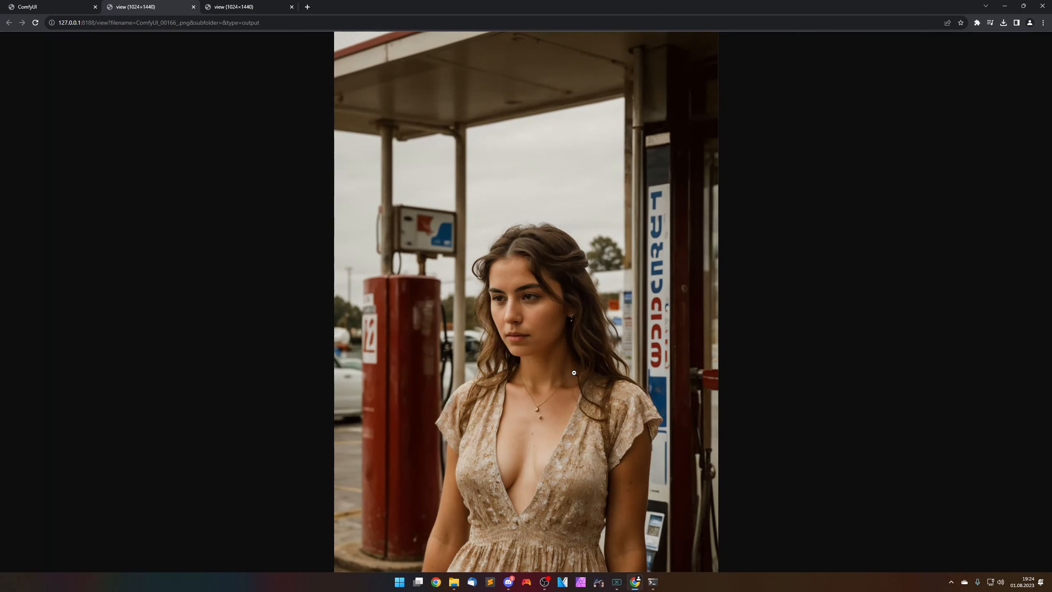
click(380, 197)
scroll(379, 196, up, 1)
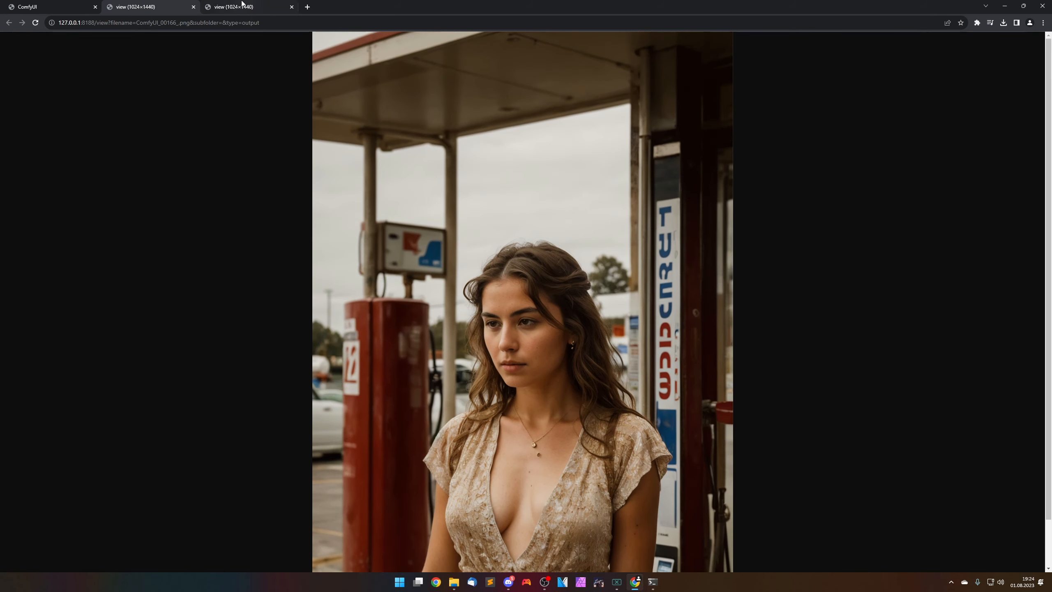
Switch repeatedly between the My Upscale Chain result and the red Upscale Image preview to compare their details.
click(242, 1)
click(154, 2)
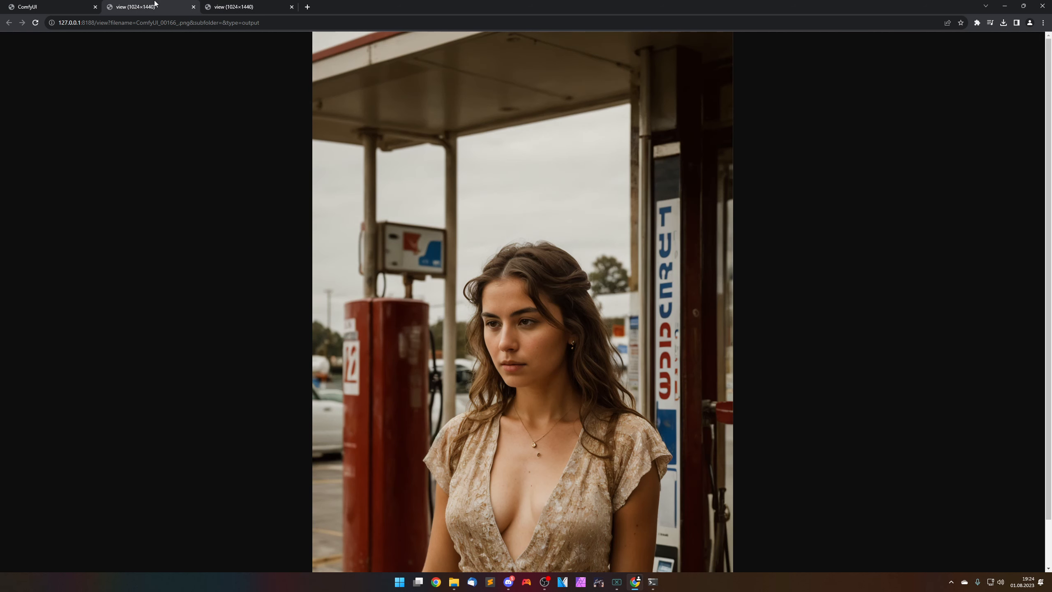
click(261, 4)
click(171, 3)
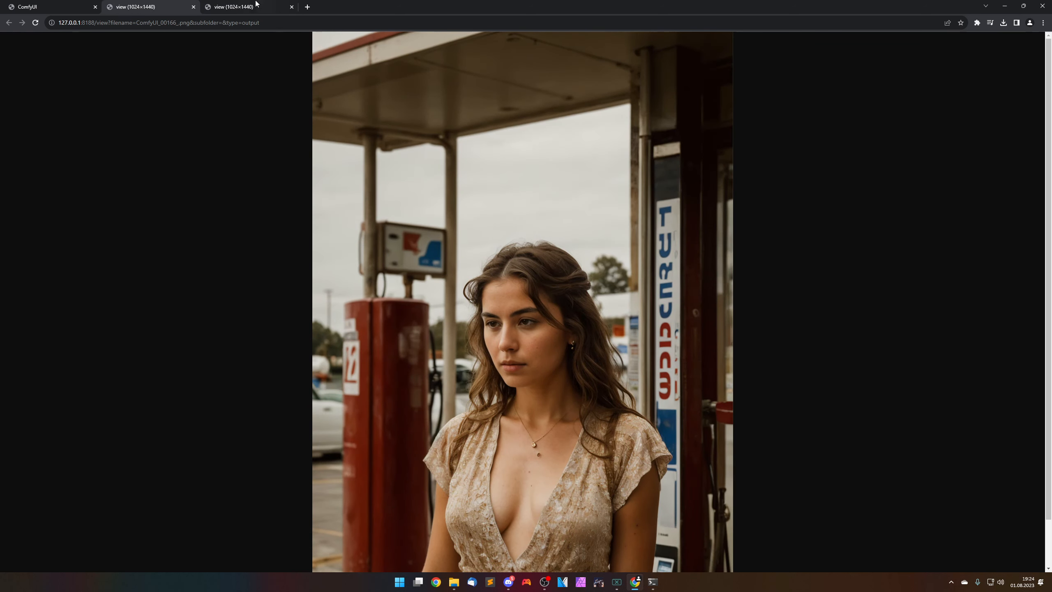
click(244, 4)
click(147, 3)
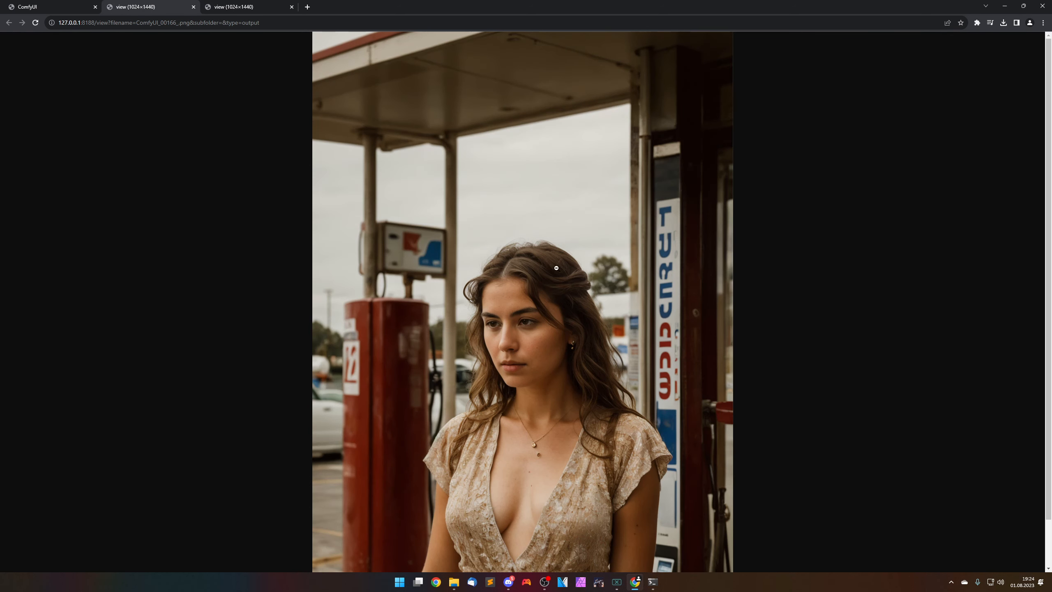